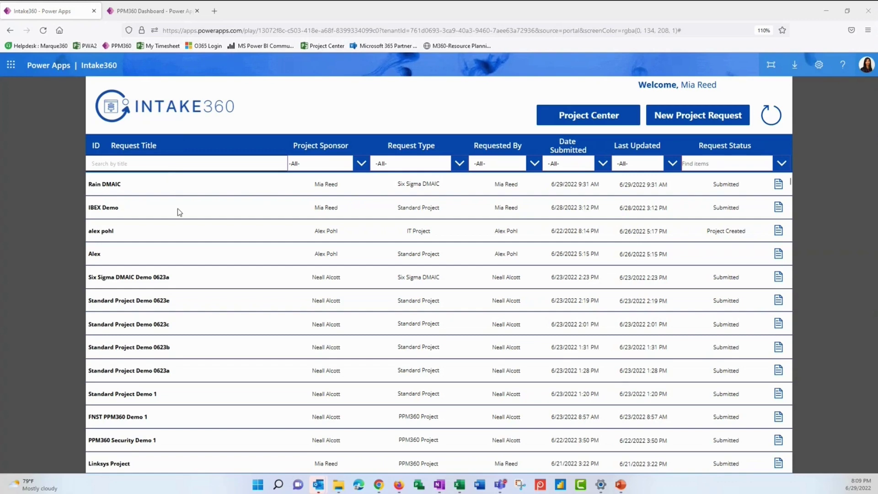
Step: Review the existing project requests, filtering the list by one project sponsor and resetting the filter to -All-
scroll(176, 211, down, 4)
scroll(173, 263, down, 3)
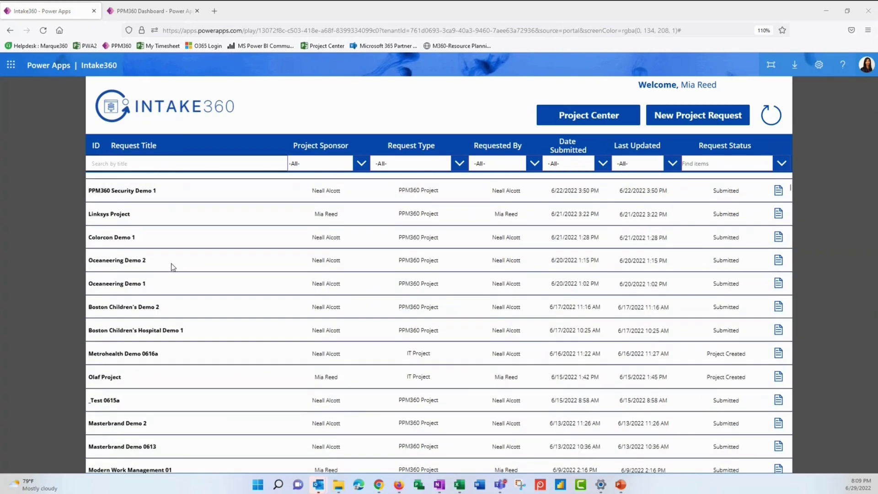
scroll(173, 265, up, 6)
scroll(173, 266, up, 2)
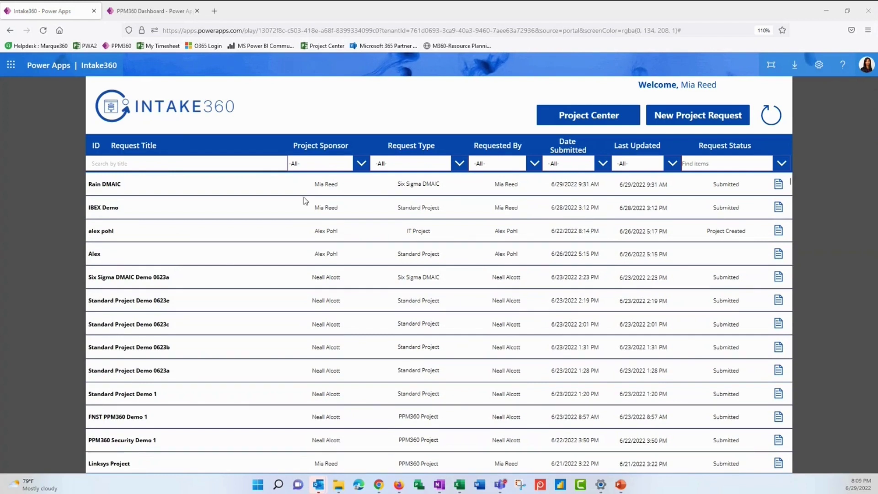
click(360, 164)
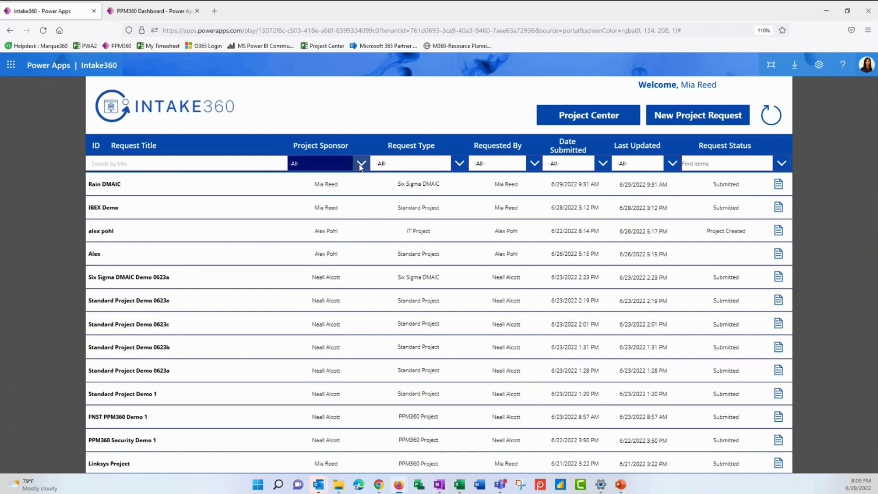
click(327, 283)
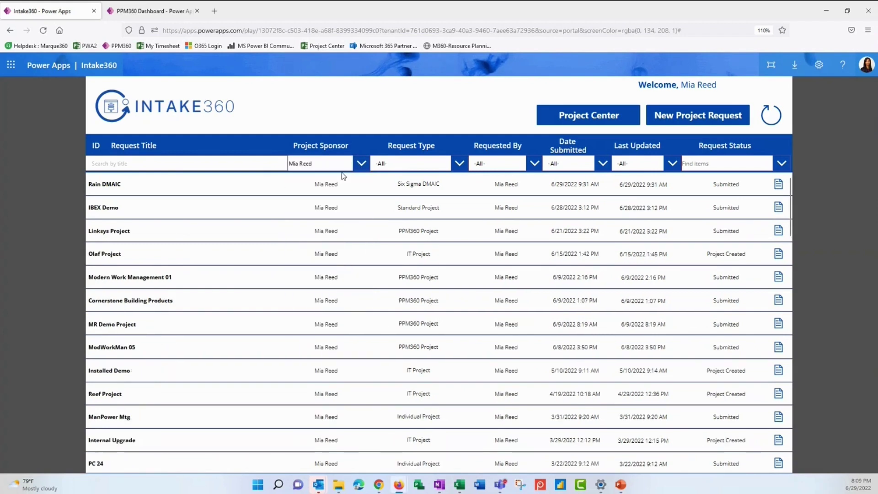
click(360, 166)
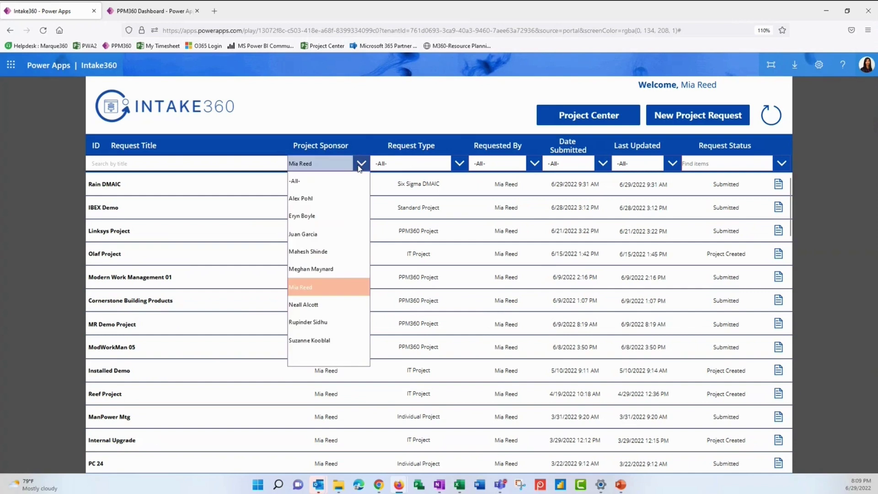
click(323, 180)
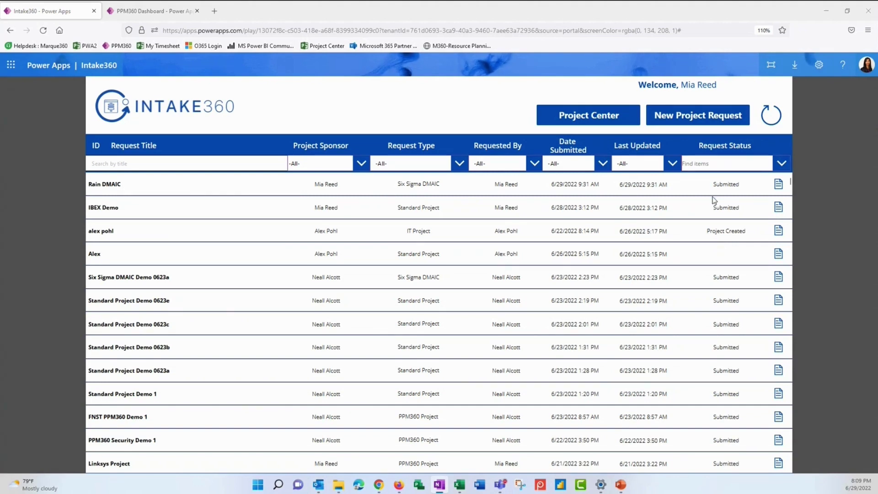
Step: Start a new project request and name it "Transformation Webinar"
click(655, 118)
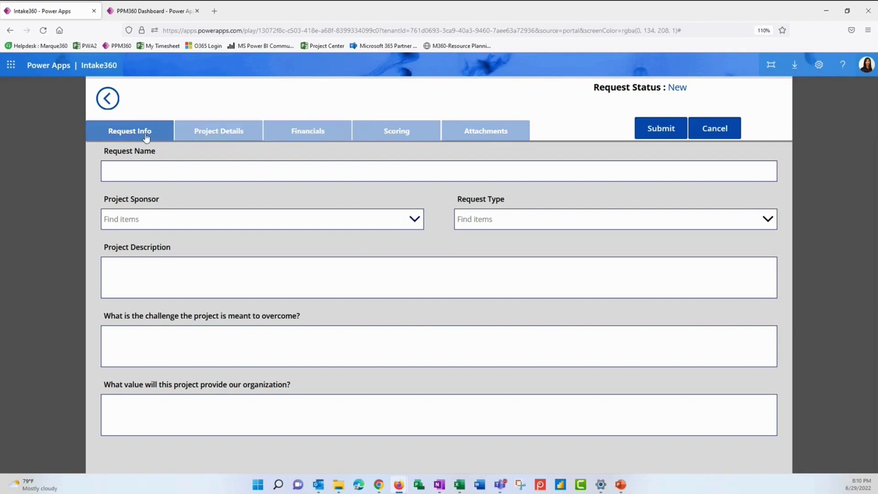
click(162, 171)
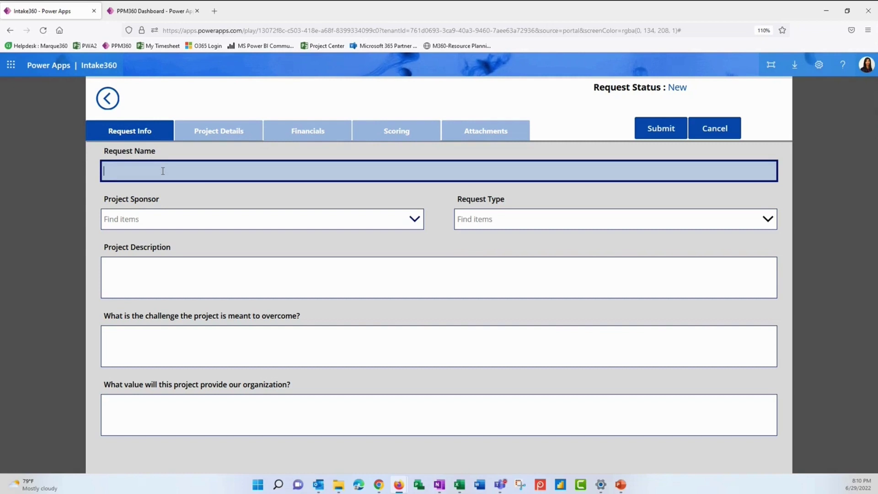
text(Webinar)
text(Transfor)
key(BackSpace)
key(BackSpace)
key(BackSpace)
key(BackSpace)
key(BackSpace)
key(BackSpace)
key(BackSpace)
key(BackSpace)
key(BackSpace)
key(BackSpace)
key(BackSpace)
key(BackSpace)
key(BackSpace)
key(BackSpace)
key(BackSpace)
text(Transformation Webinar)
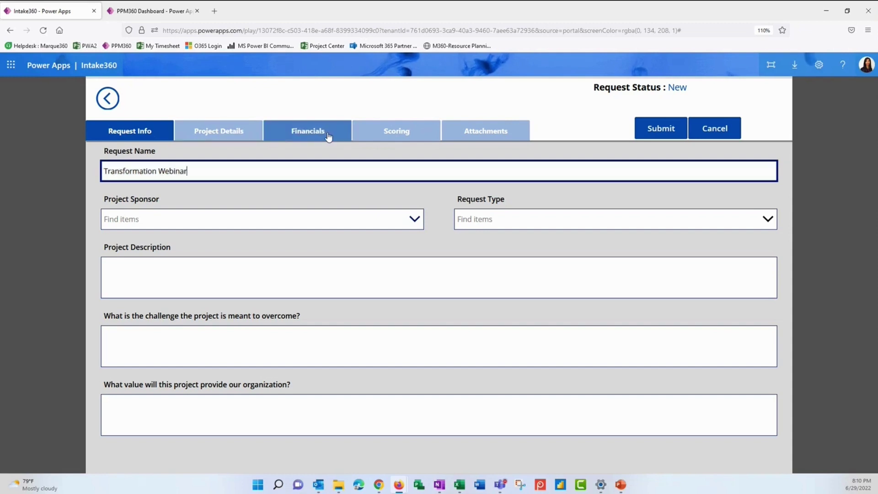
Step: Assign the project sponsor by searching for the person's first name, and set the request type to Six Sigma DMAIC
click(166, 216)
text(mia)
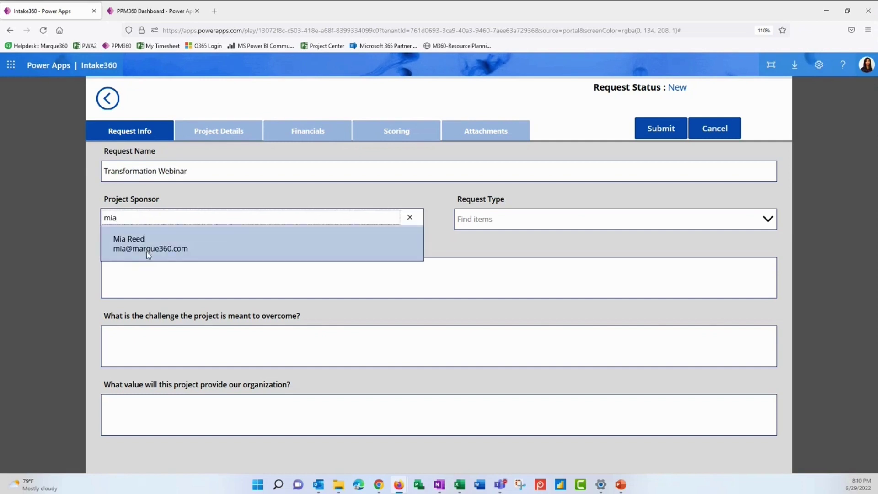
click(146, 250)
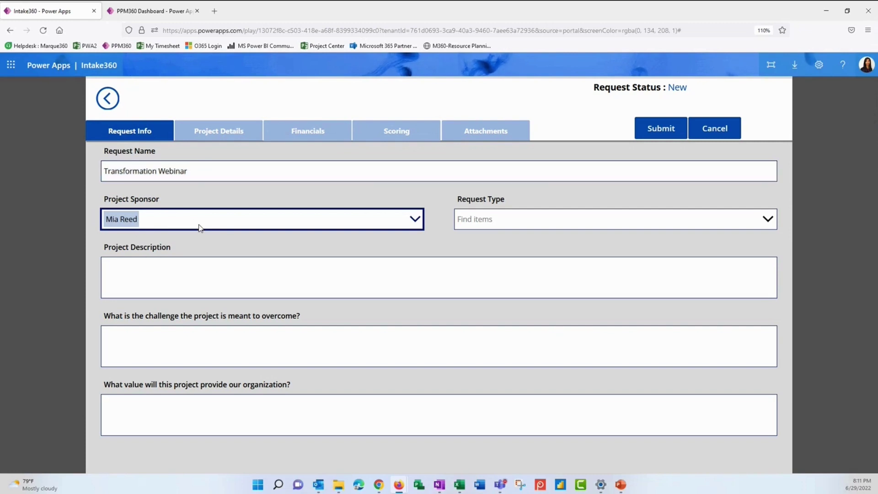
click(507, 223)
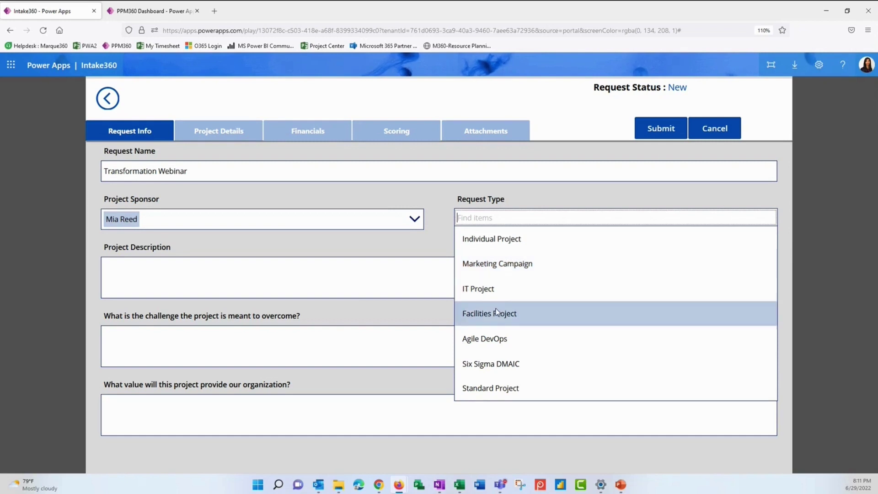
click(486, 364)
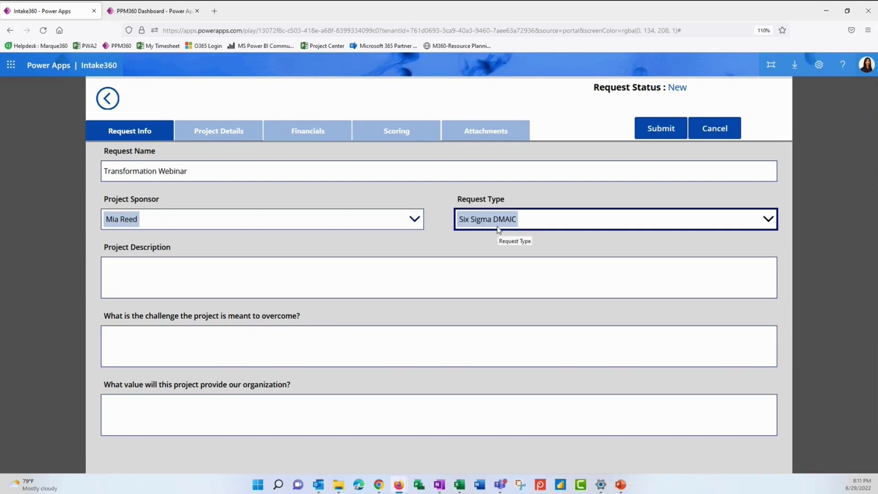
Step: Enter "description", "challenge" and "value" as the project's description, challenge and organizational value, and proceed to the project details
click(223, 271)
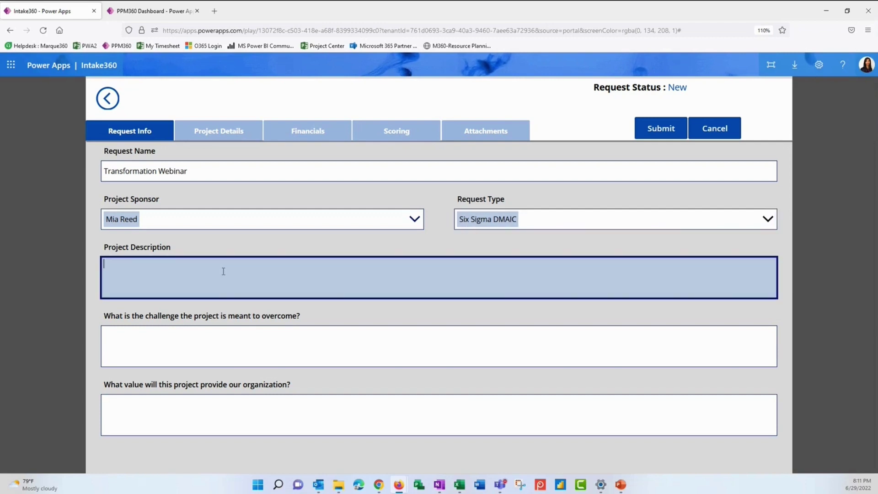
text(description)
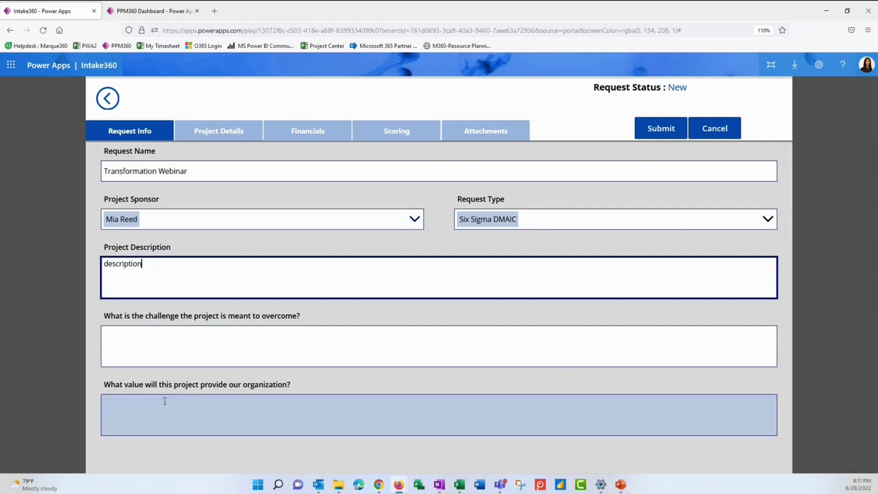
click(168, 346)
text(challenge)
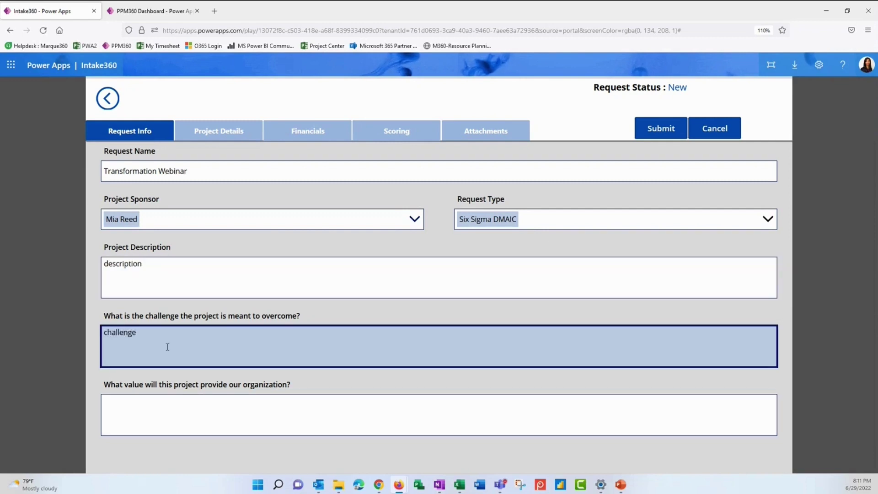
click(158, 409)
text(valu)
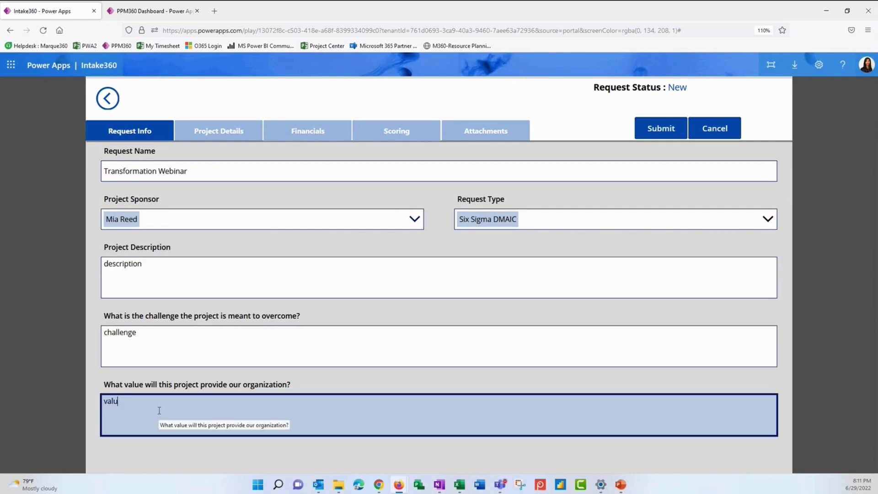
text(e)
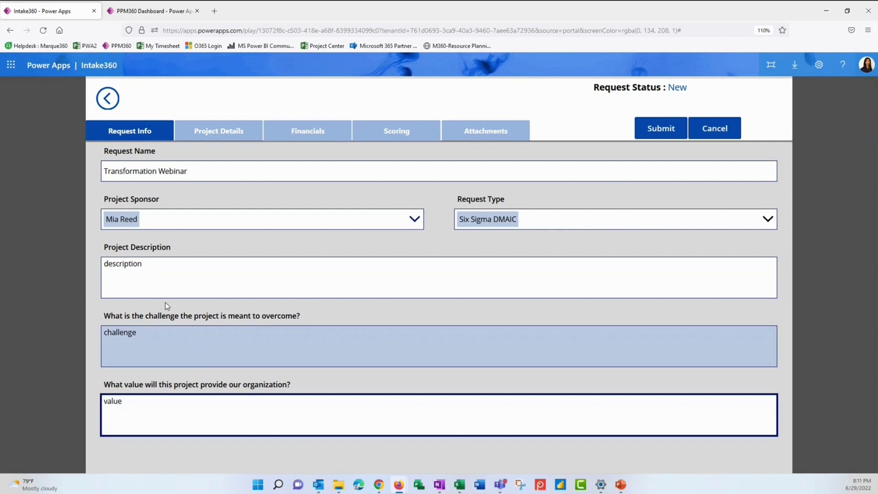
click(234, 133)
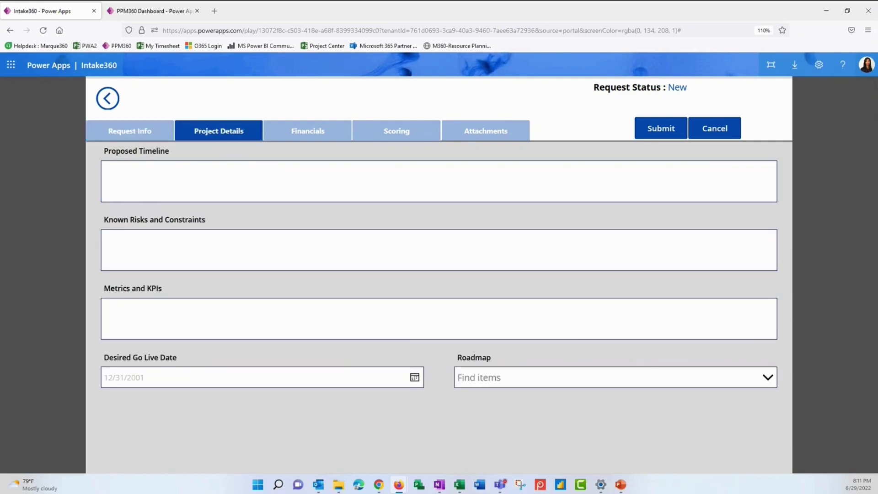
key(alt+Tab)
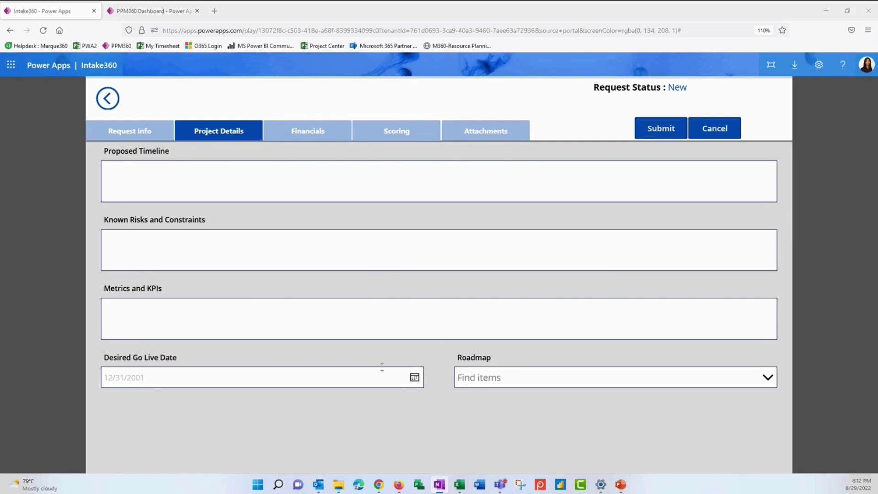
click(219, 180)
key(ctrl+b)
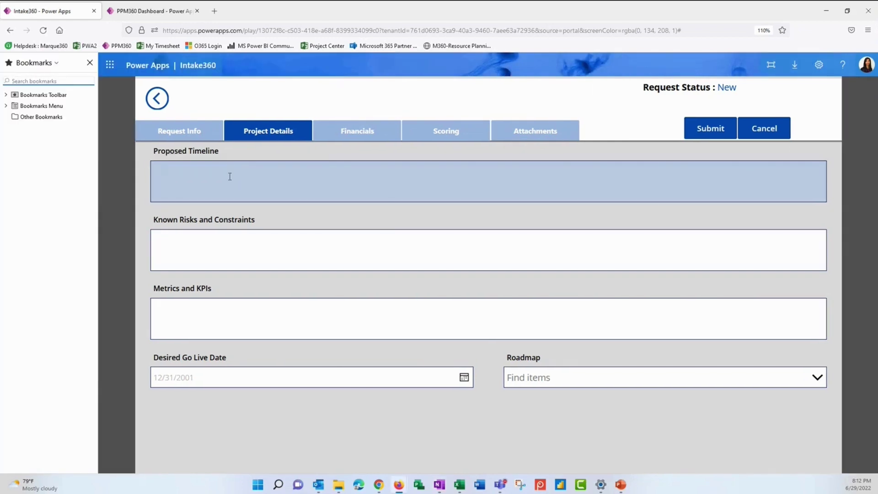
click(89, 62)
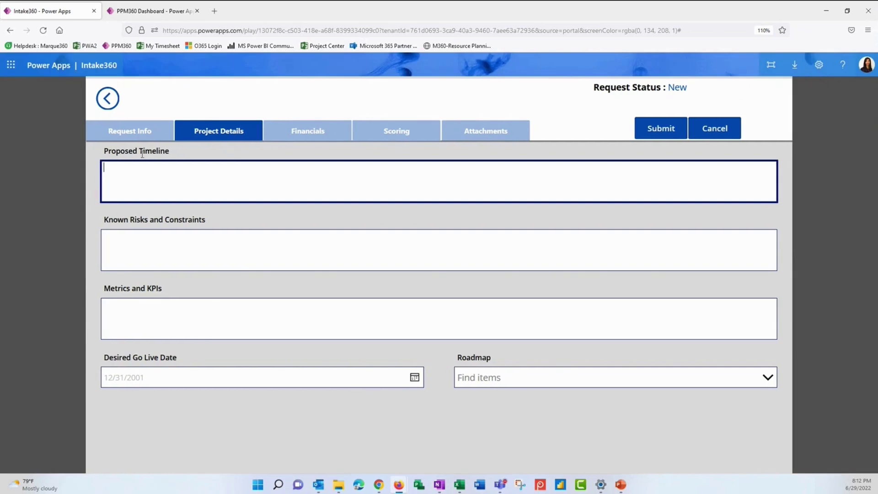
click(143, 182)
text(https://org921ec598.crm.dynamics.com/main.aspx?appid=e0acd1af-0022-ec11-b6e5-000d3a8ecc88&pagetype=dashboard&id=454b7e2e-a059-eb11-a812-000d3a31e53d&type=system&_canOverride=true)
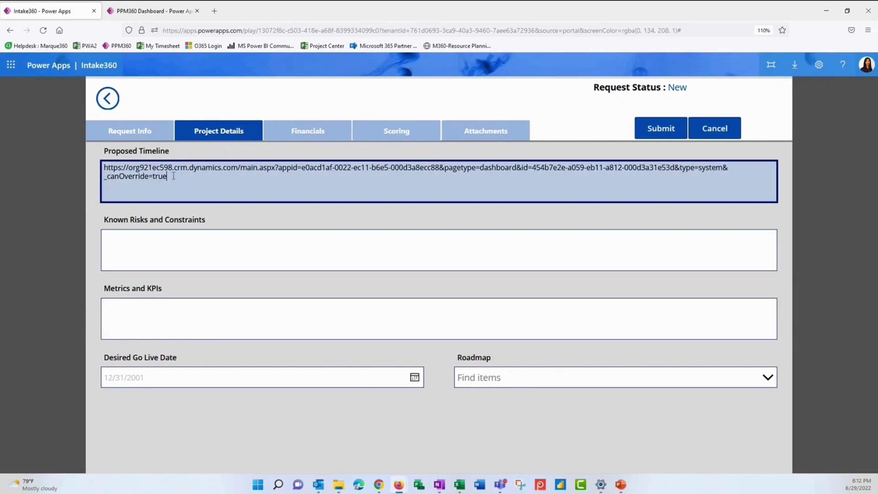
drag(172, 179, 126, 173)
key(ctrl+a)
key(BackSpace)
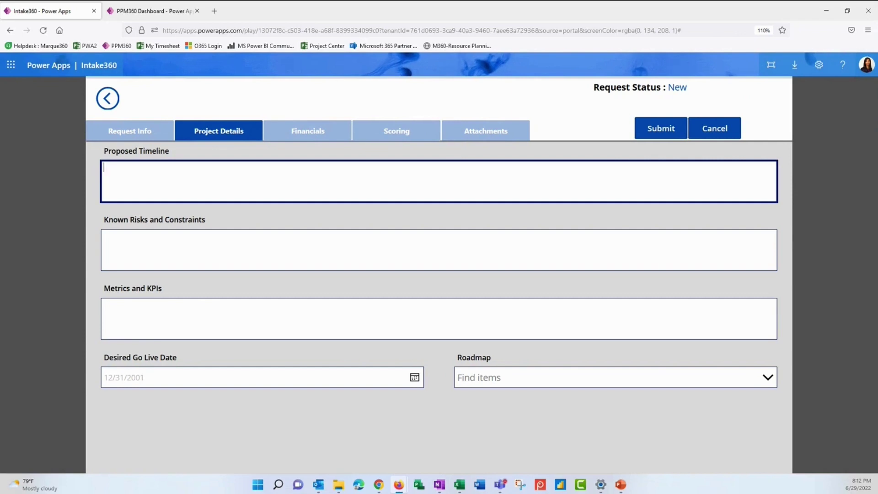
Step: Fill in the Proposed Timeline with "Suspendisse dui purus, scelerisque at, vulputate vitae, pretium mattis, nunc. Mauris eget neque at sem venenatis eleifend. Ut nonummy."
key(alt+Tab)
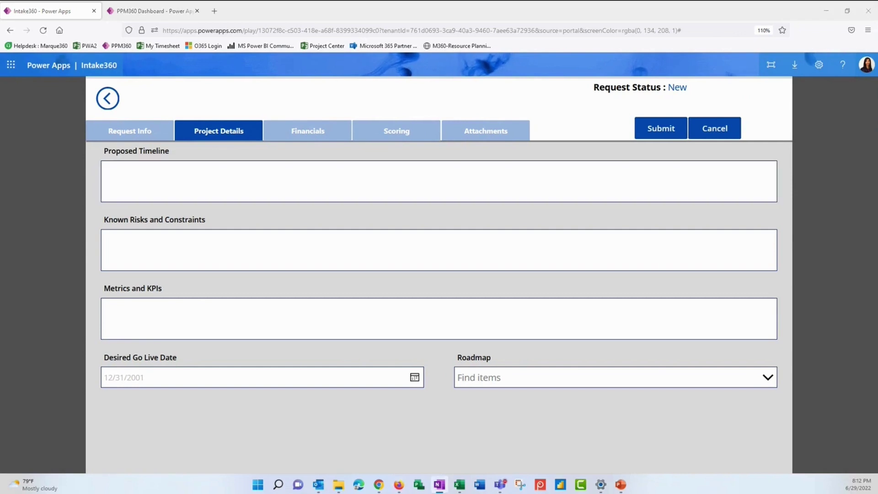
click(217, 172)
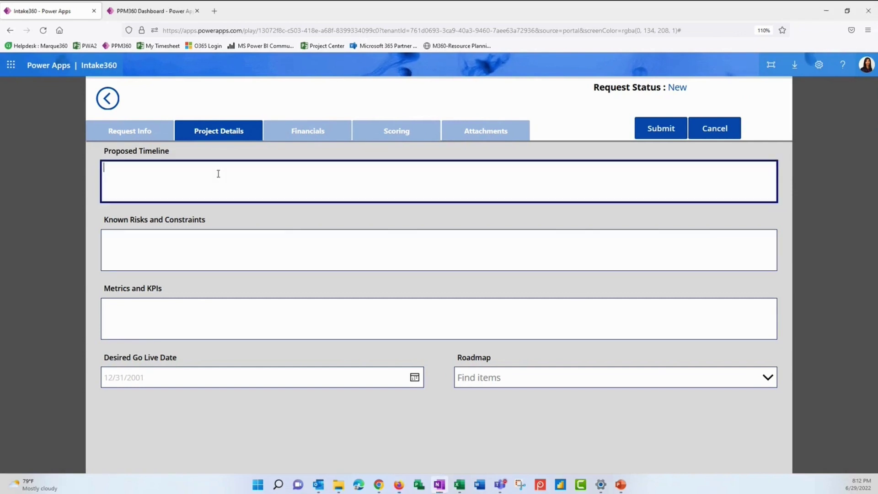
text(Suspendisse dui purus, scelerisque at, vulputate vitae, pretium mattis, nunc. Mauris eget neque at sem venenatis eleifend. Ut nonummy.)
Step: Fill in Known Risks and Constraints with only "Suspendisse dui purus, scelerisque at, vulputate vitae, pretium mattis, nunc."
click(183, 242)
text(Suspendisse dui purus, scelerisque at, vulputate vitae, pretium mattis, nunc. Mauris eget neque at sem venenatis eleifend. Ut nonummy.)
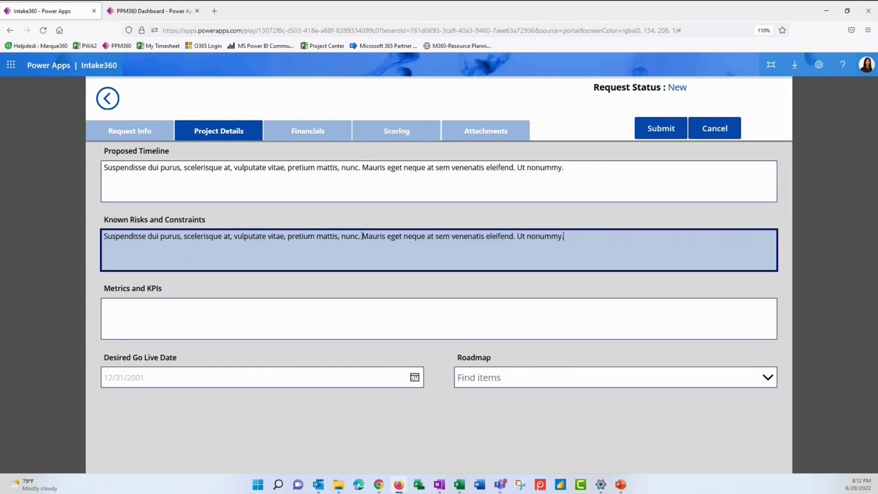
drag(361, 236, 581, 241)
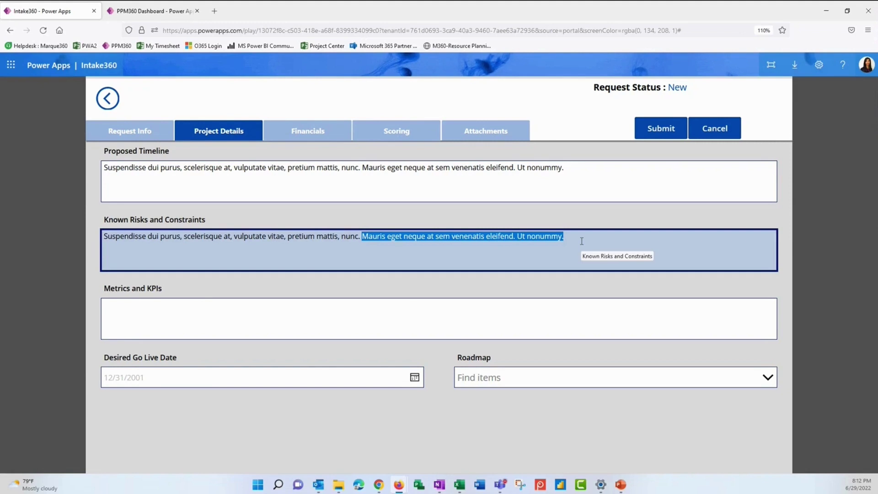
key(BackSpace)
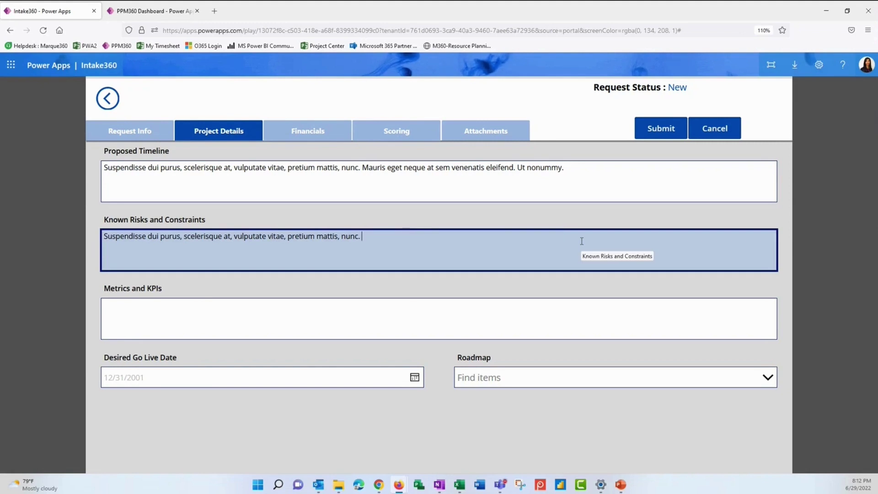
Step: Enter "TBD" for Metrics and KPIs and set the Desired Go Live Date to 7/8/2022
click(262, 314)
text(TBD)
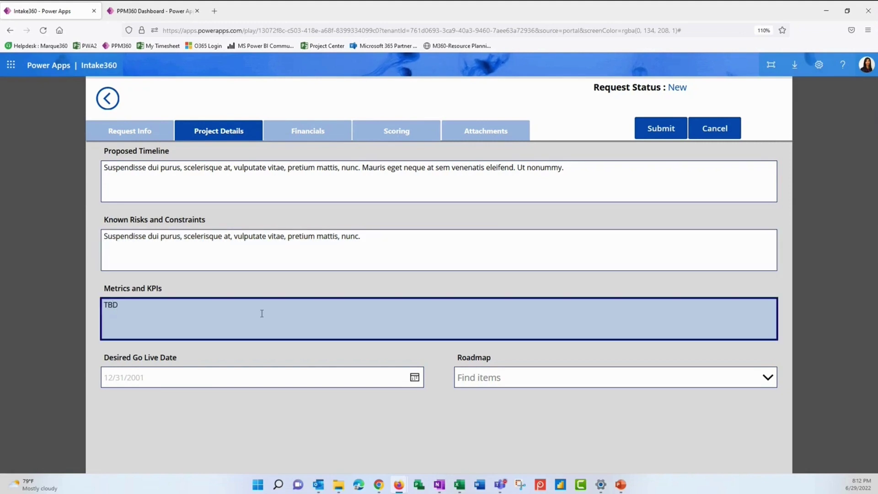
click(420, 379)
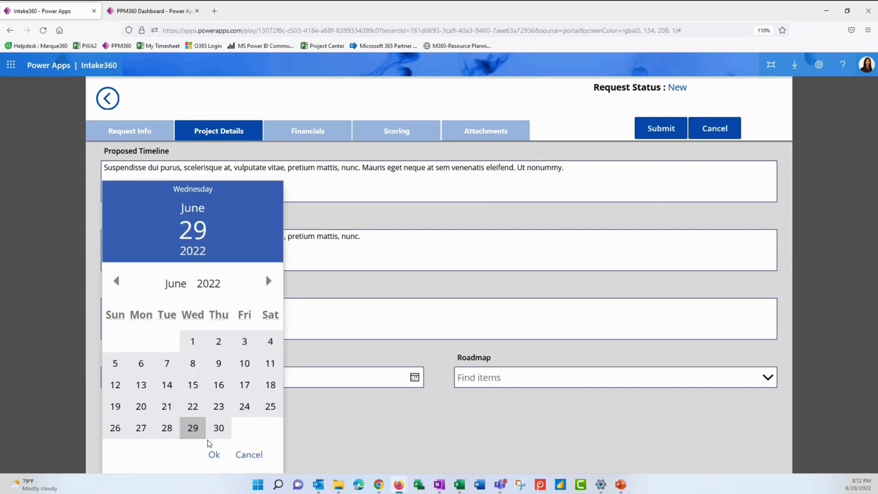
click(268, 283)
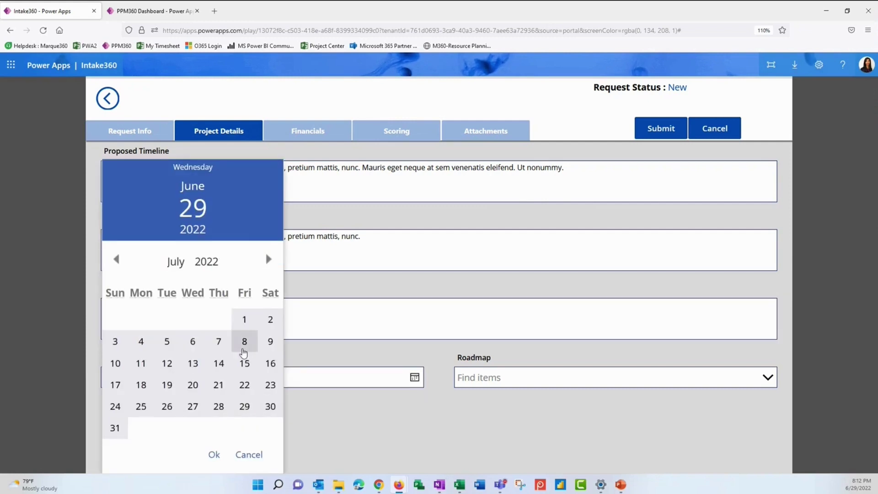
click(243, 342)
click(214, 454)
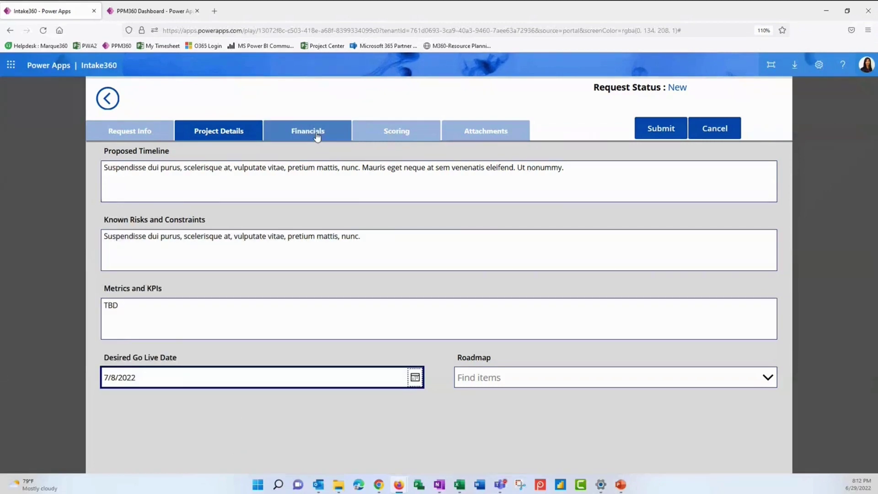
Step: Set the request's Proposed Budget to 150000 and mark the budget as approved with Yes
click(311, 137)
click(254, 174)
text(150000)
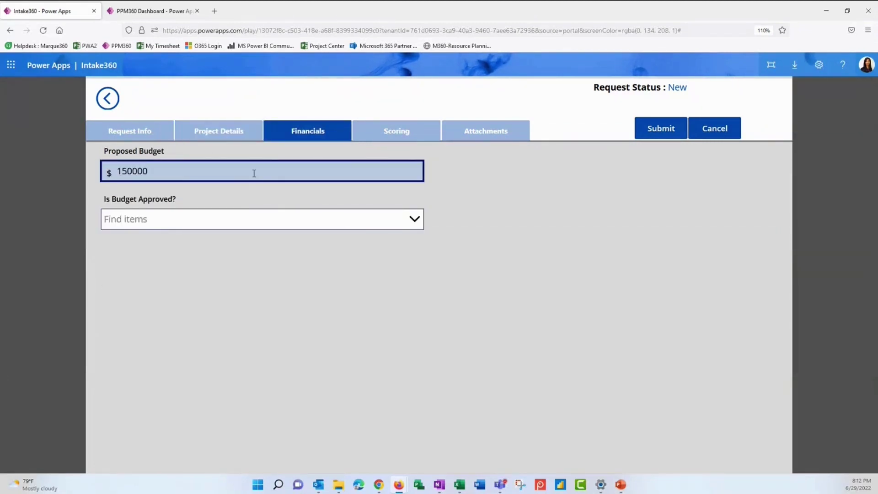
click(244, 218)
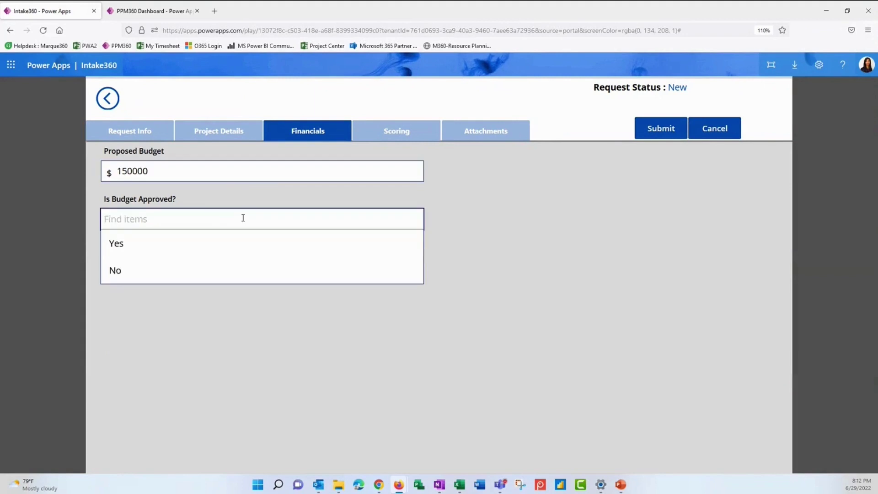
click(234, 245)
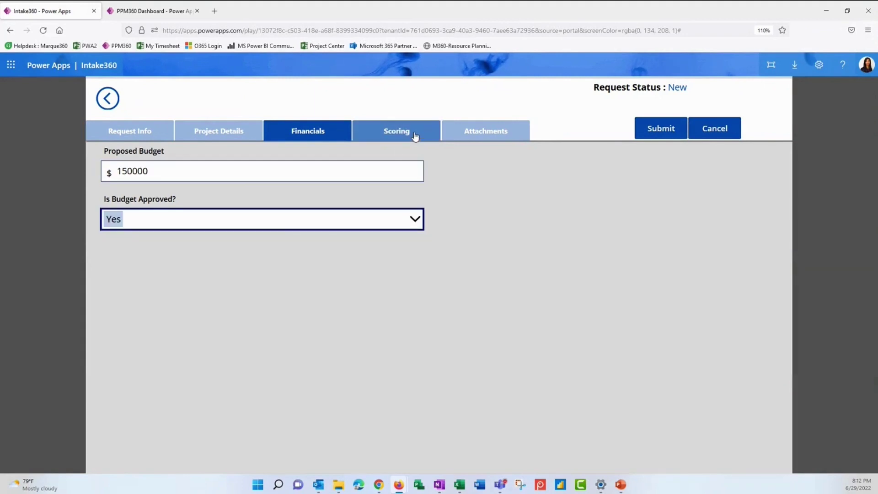
Step: Score market expansion as 3 ($500K to $1M revenue growth) and expense base reduction as 3 ($250K to $500K)
click(414, 137)
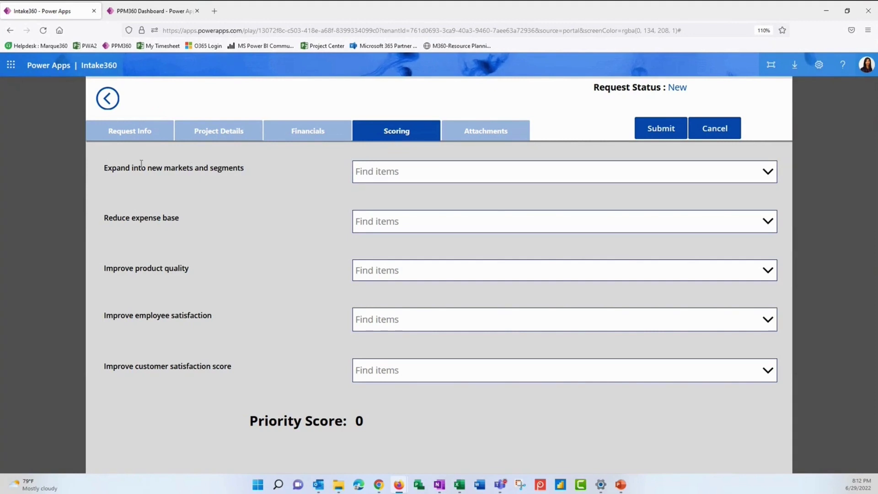
drag(104, 170, 245, 170)
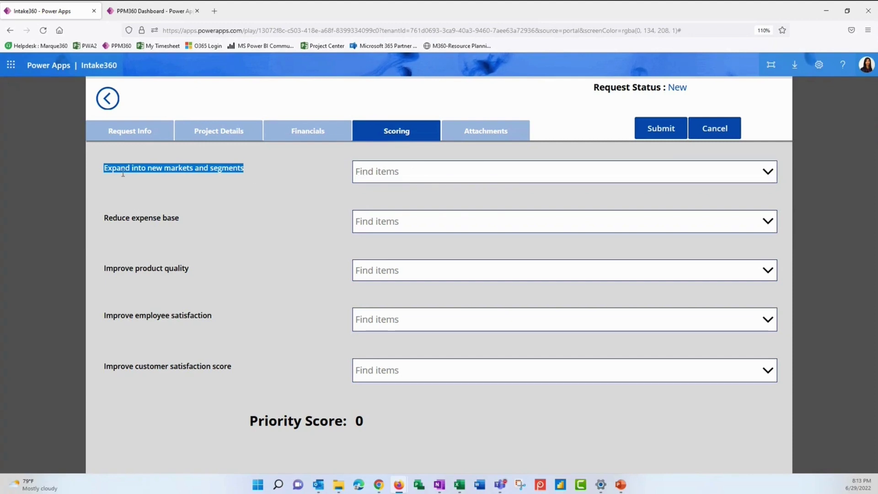
click(388, 172)
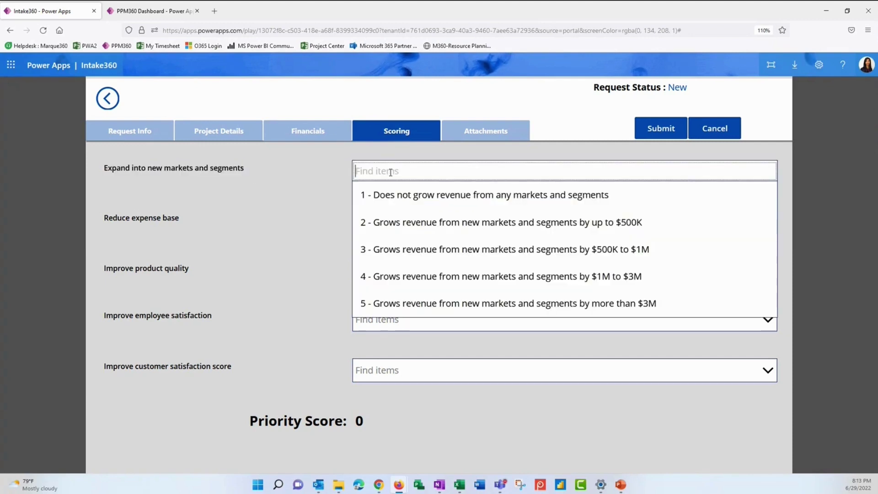
click(397, 255)
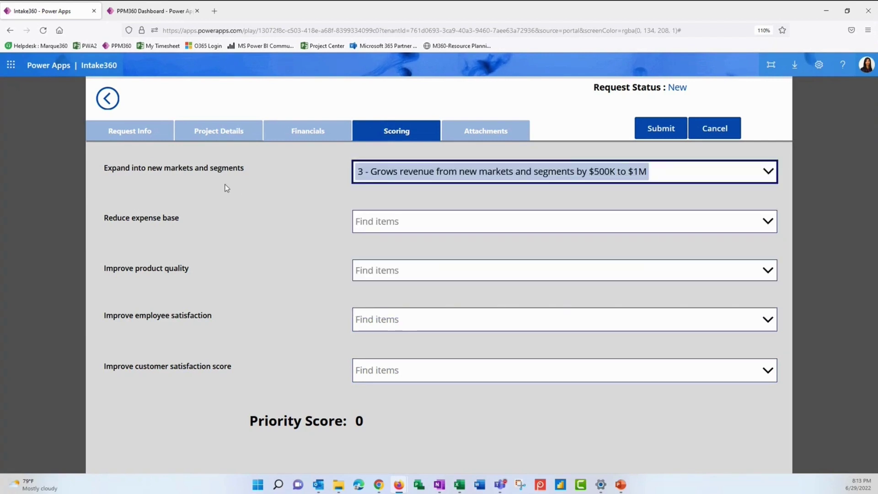
click(363, 222)
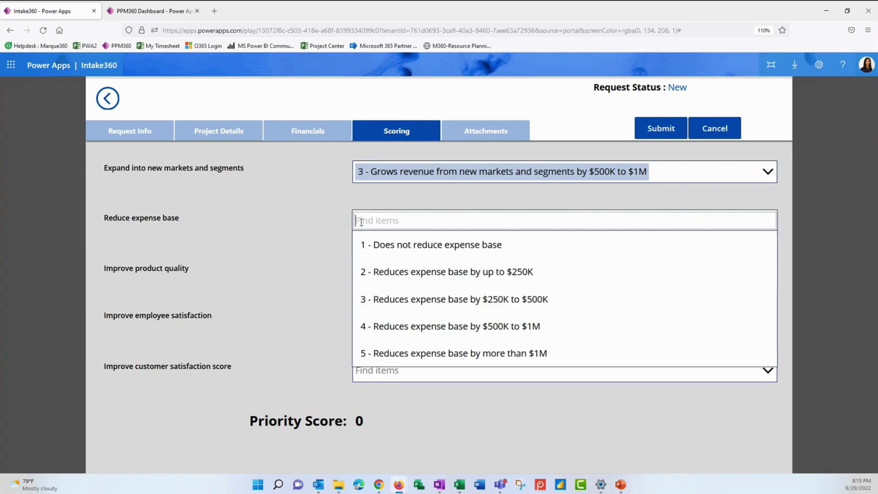
click(388, 298)
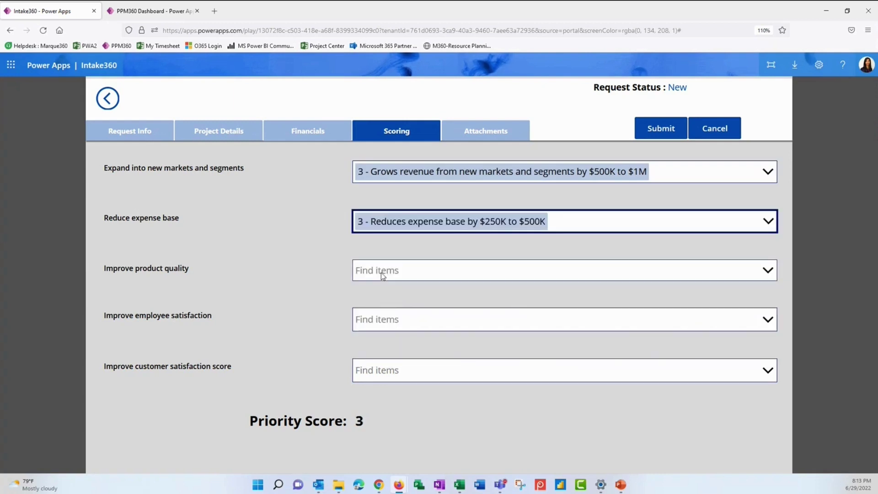
Step: Score product quality as 1 (defects reduced by less than 5%), employee satisfaction as 4 (3 to 5 points) and customer satisfaction as 5 (5% or more)
click(381, 276)
click(382, 287)
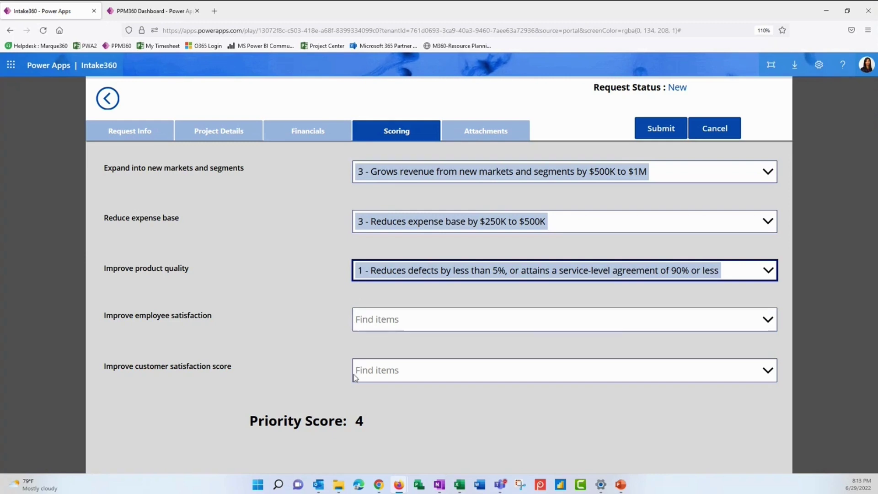
click(374, 323)
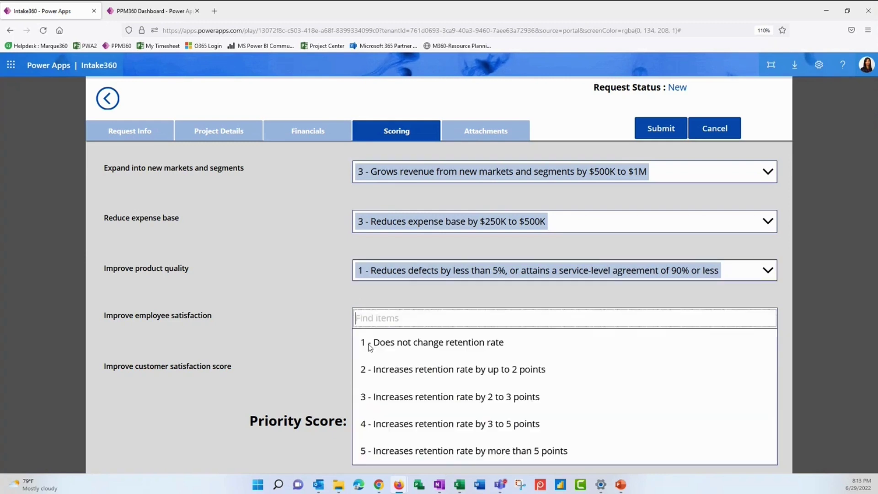
click(366, 424)
click(402, 374)
click(400, 371)
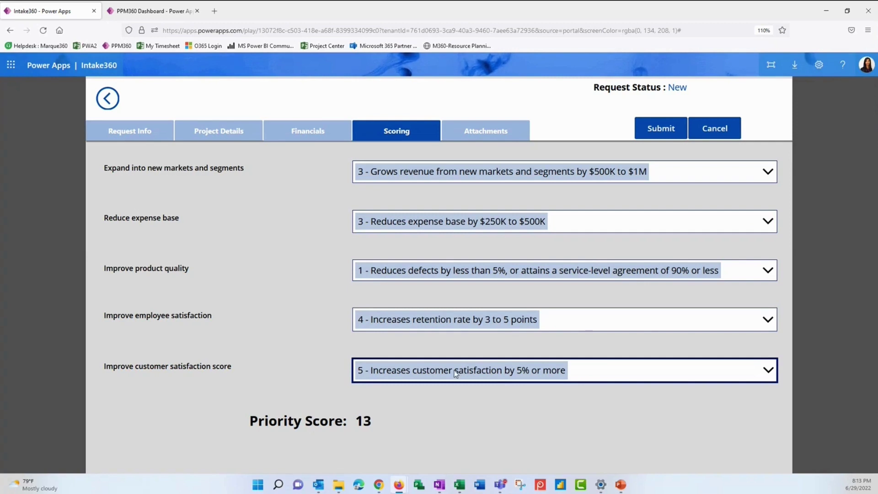
Step: Attach the Team Doc file from the zDemo Documents folder and submit the project request
click(499, 133)
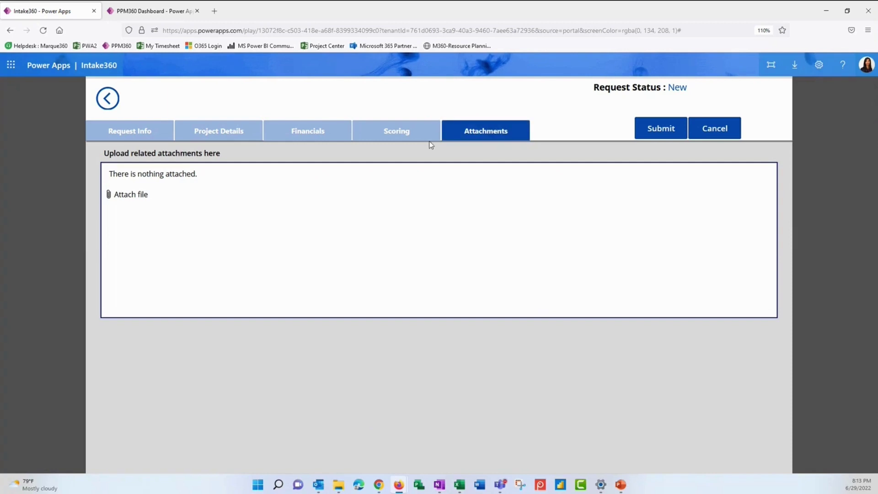
click(147, 193)
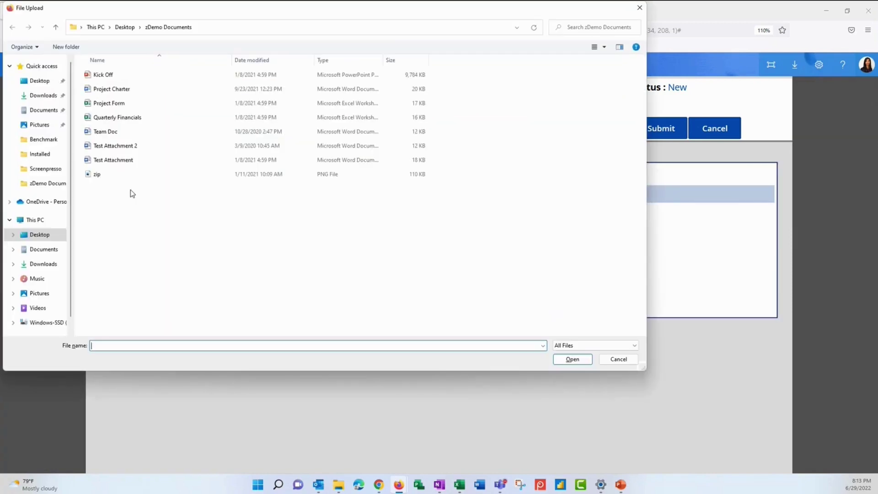
click(112, 135)
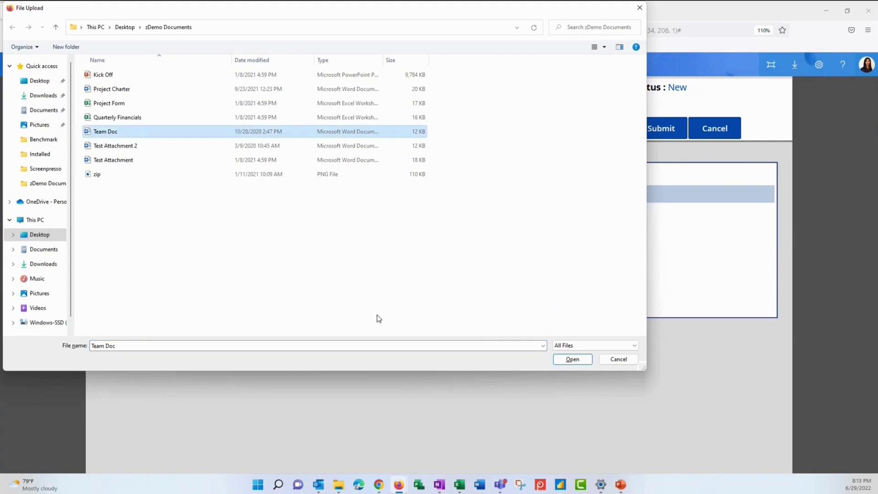
click(563, 360)
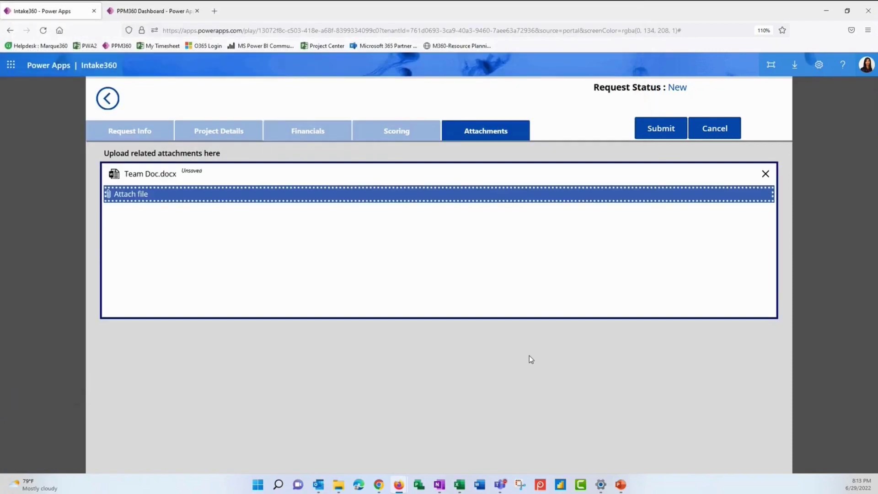
click(652, 130)
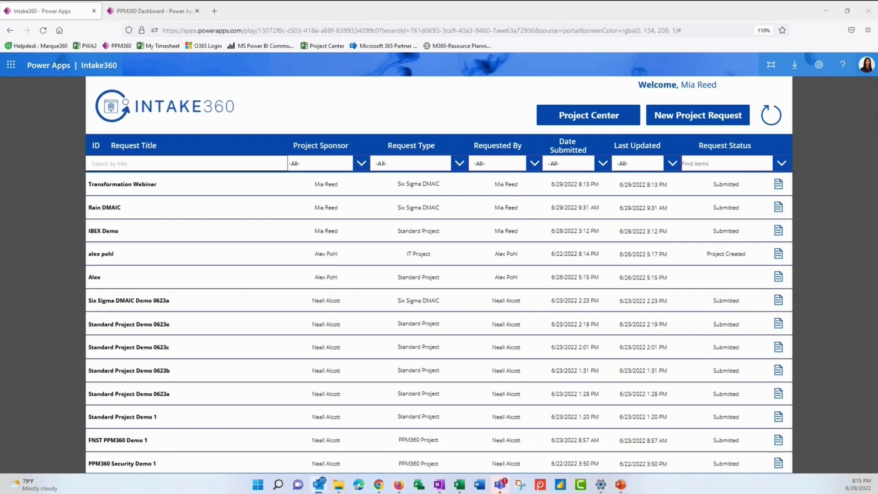
Step: Switch to Outlook and read the New Project / Work Request Submitted approval email at full size
drag(0, 114, 315, 111)
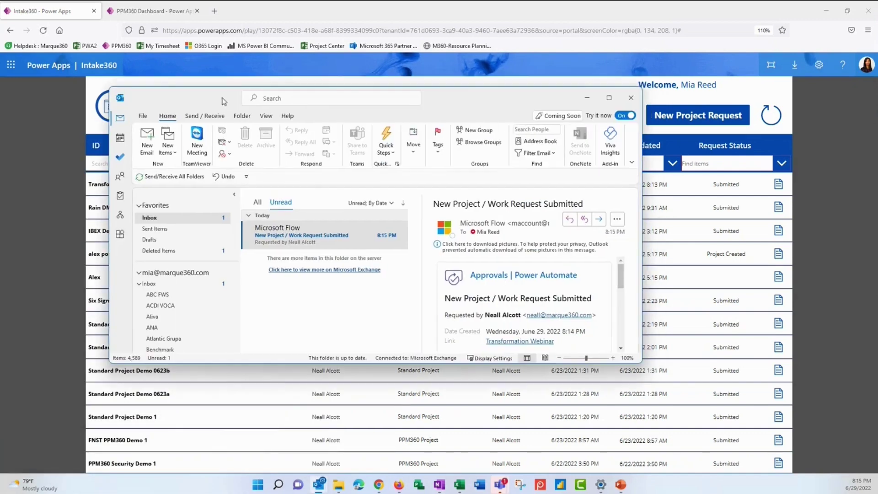
click(607, 99)
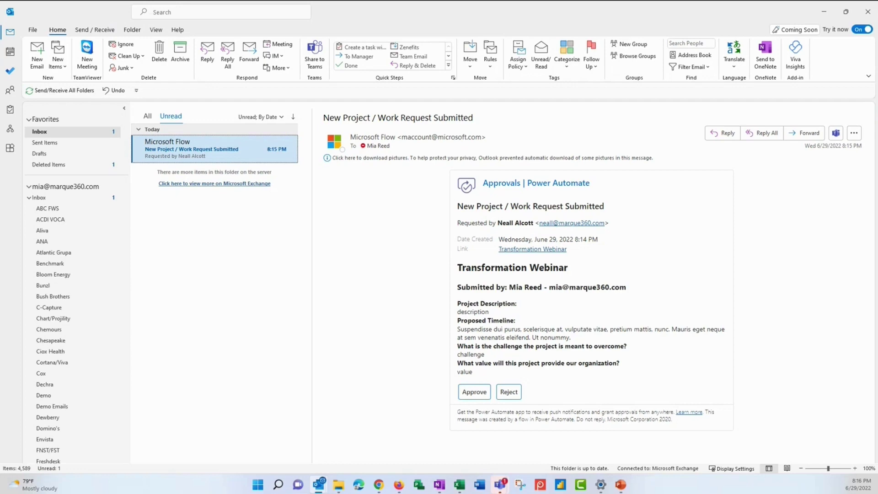
key(super+Down)
key(super+Down)
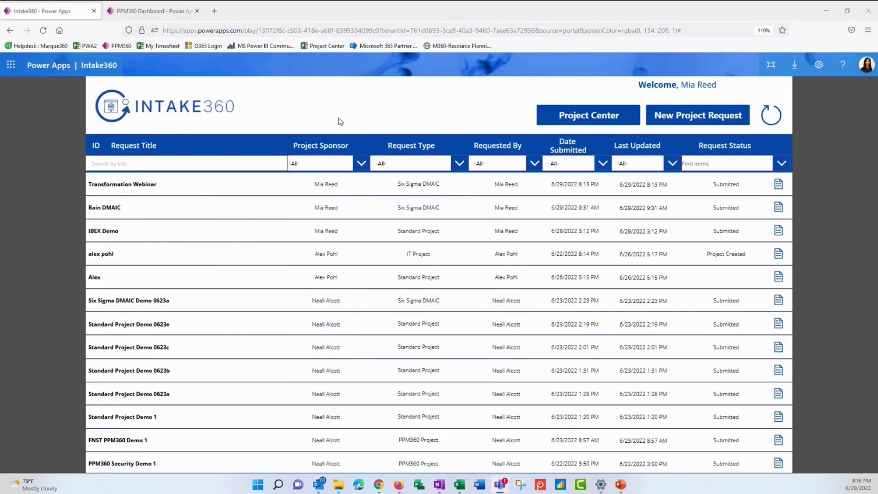
Step: Switch to Teams and open the approval request for the Transformation Webinar project
drag(0, 32, 529, 66)
click(603, 65)
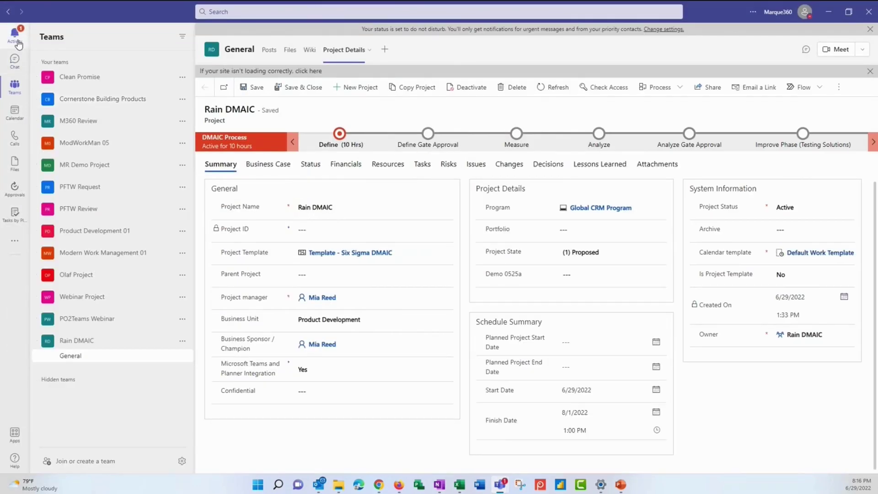
click(17, 42)
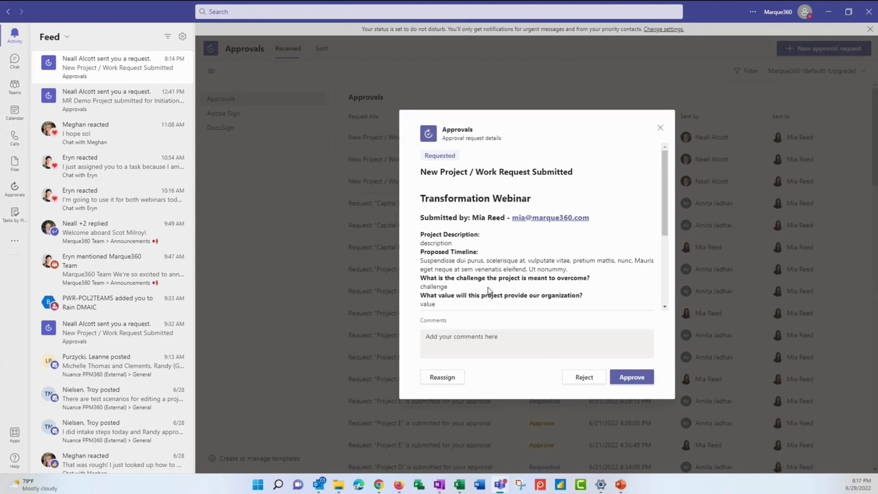
Step: Add a short comment naming the approver and approve the Transformation Webinar request
click(468, 337)
text(c)
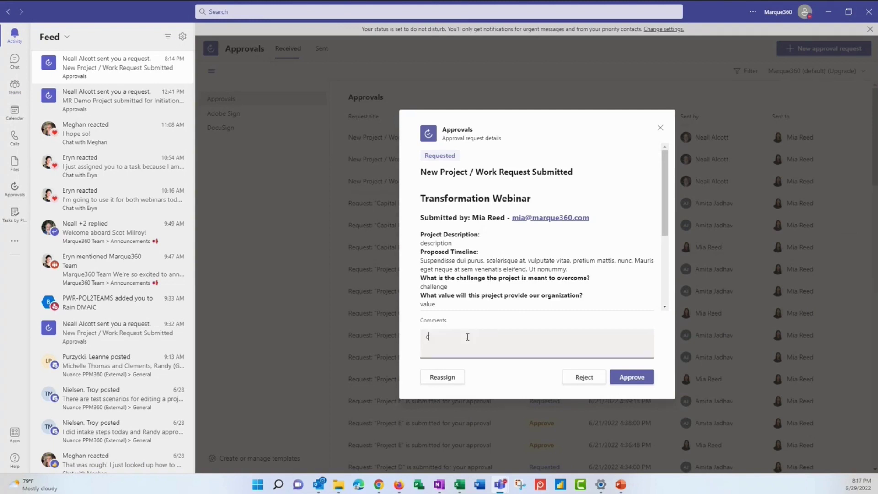
text(omments by Mia)
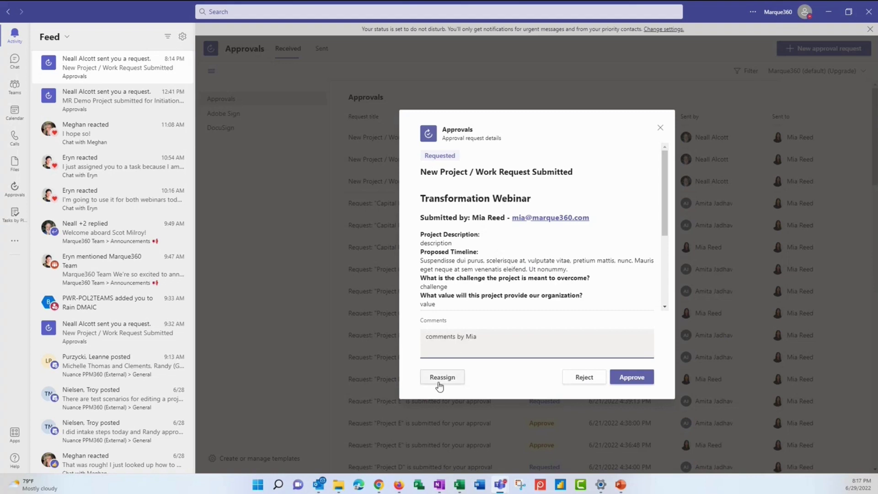
click(624, 382)
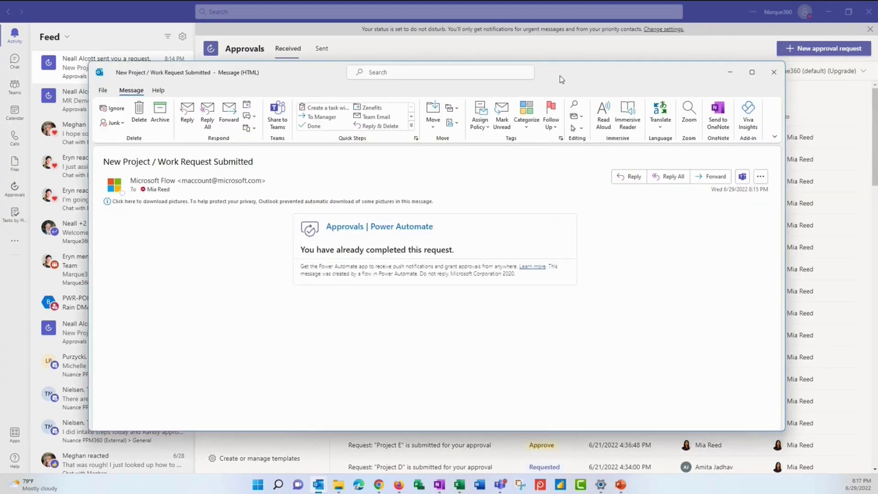
Step: Close the approval email and review the project, request, financial and program charts on the PPM360 Dashboard
drag(558, 78, 493, 78)
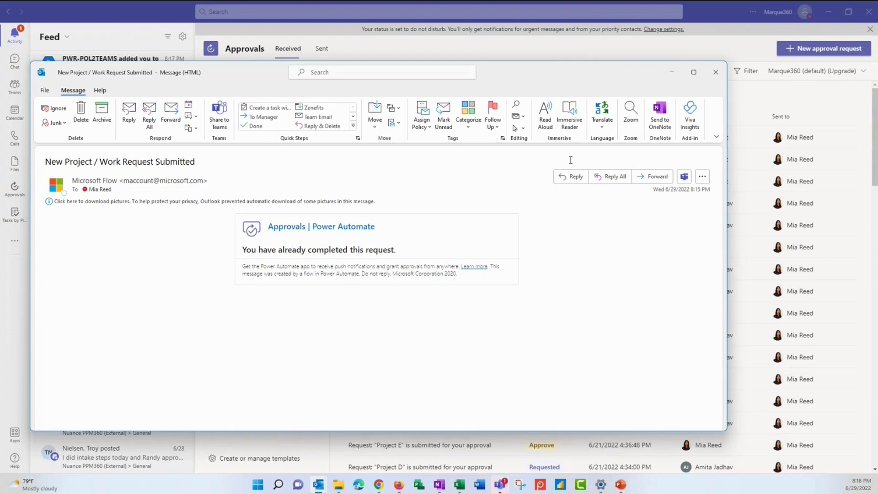
click(714, 73)
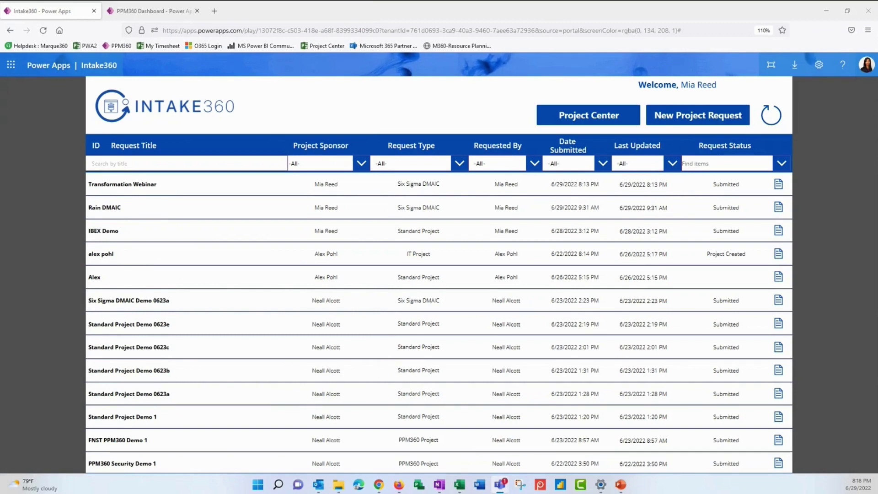
click(148, 13)
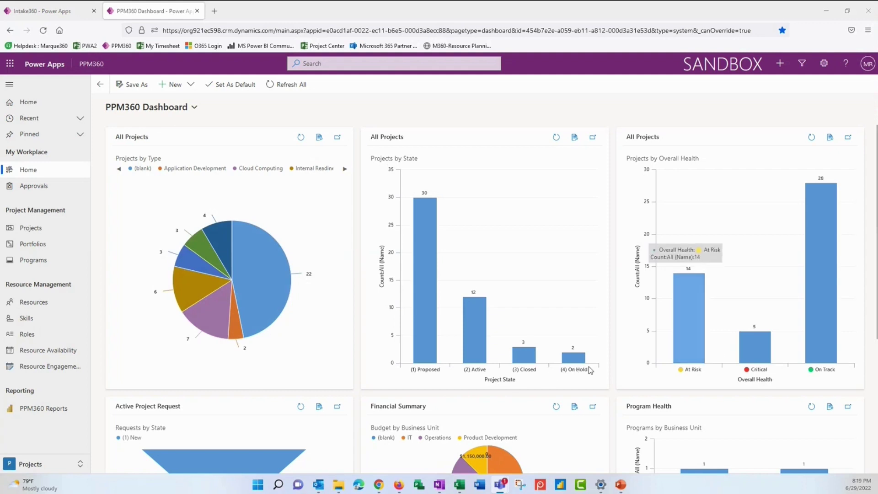
scroll(589, 370, down, 4)
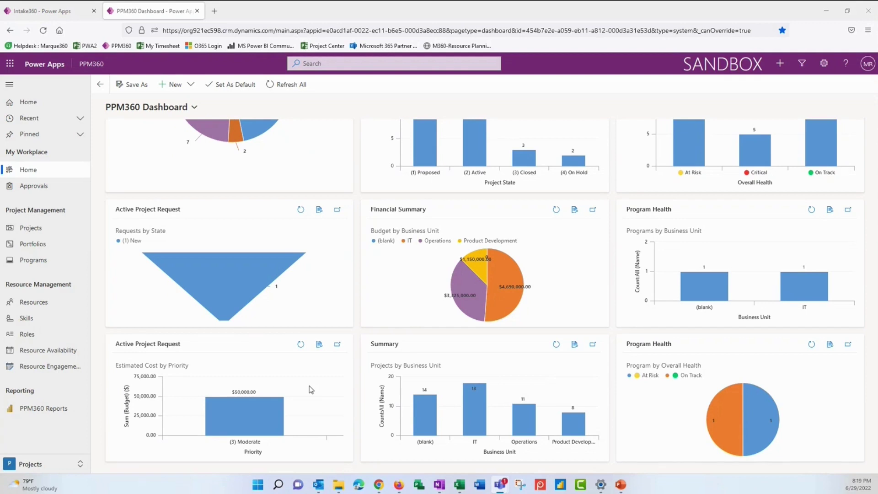
scroll(166, 332, up, 4)
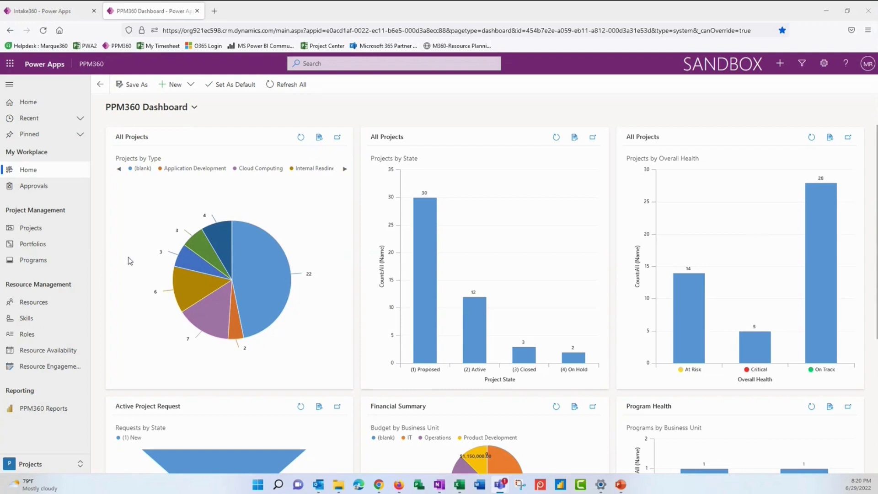
Step: Open the projects list, look through the All Projects view and return to the My Active Projects view
click(39, 232)
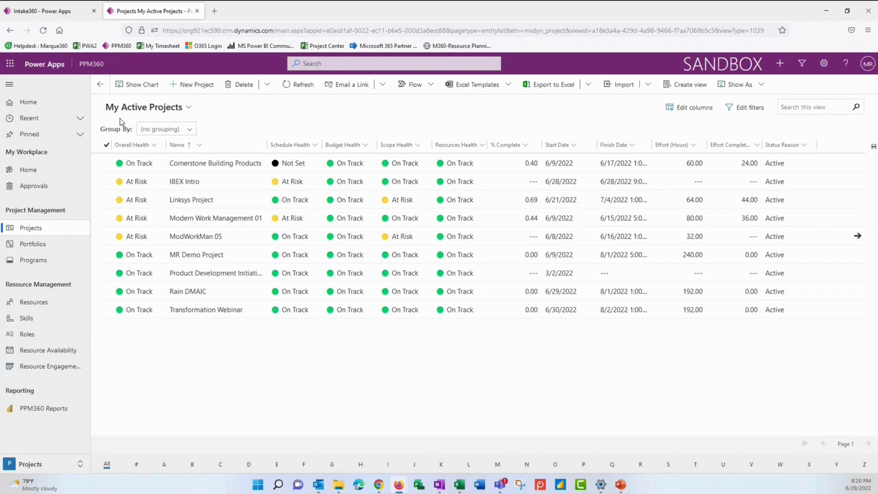
click(184, 114)
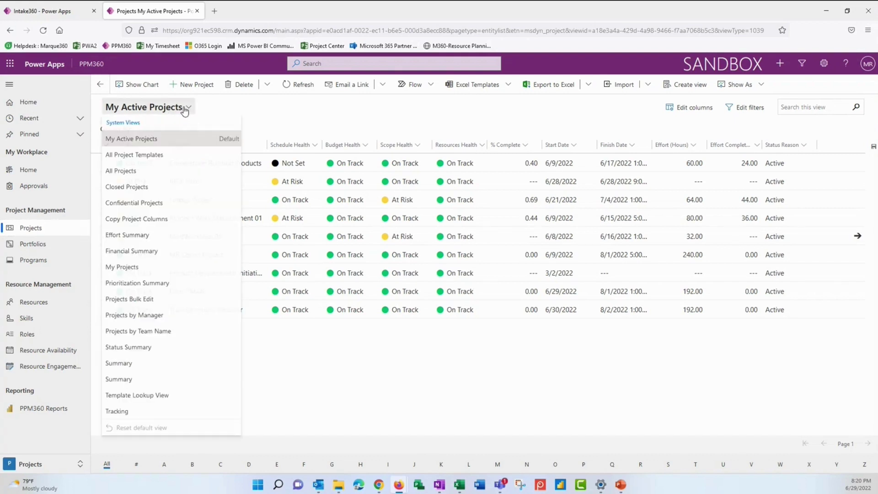
click(170, 172)
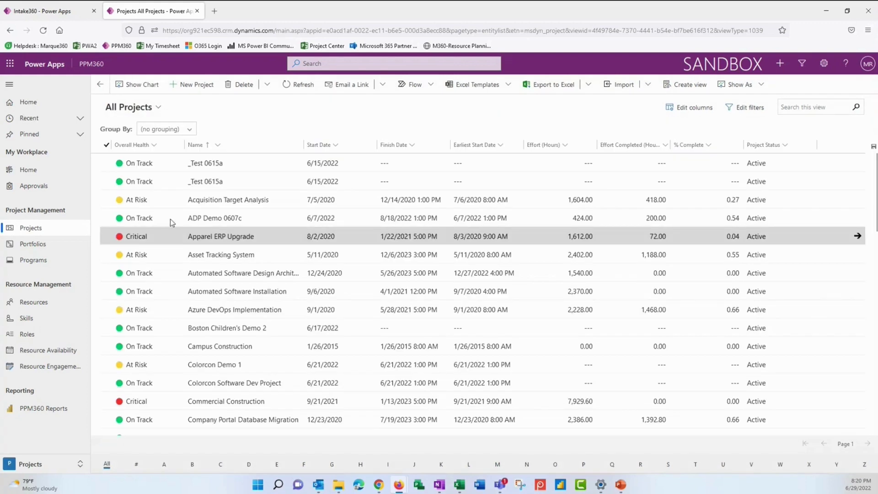
click(160, 108)
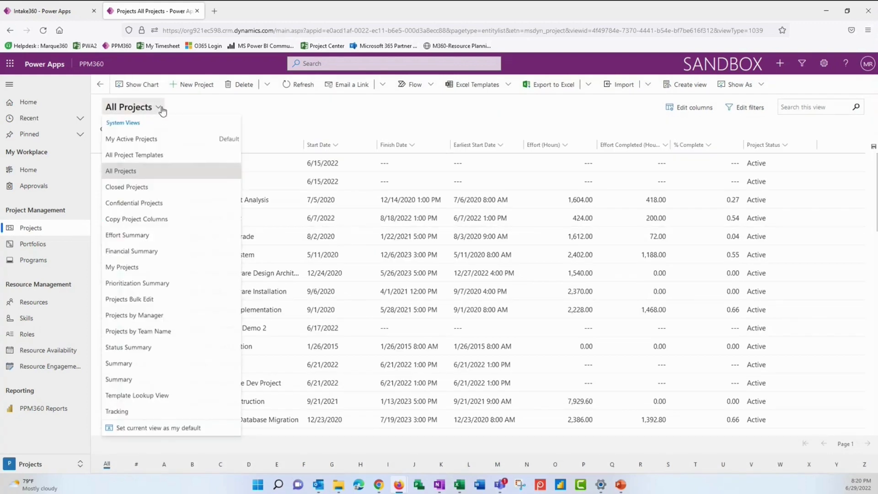
click(151, 139)
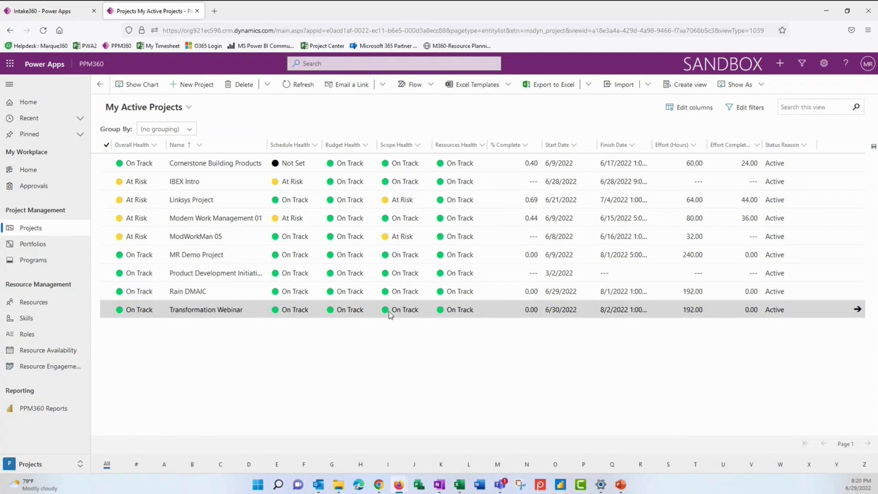
Step: Open the Transformation Webinar project, mark its Define deliverables complete and advance it to the Define Gate Approval stage
click(857, 310)
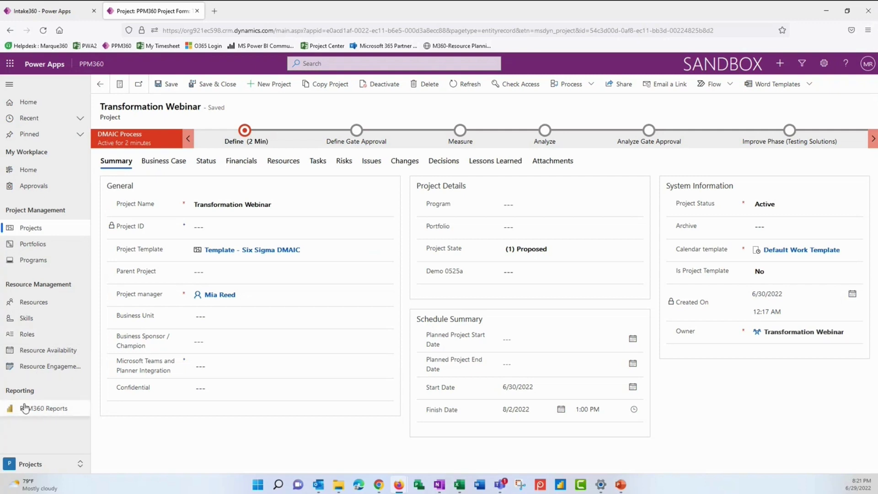
key(alt+Tab)
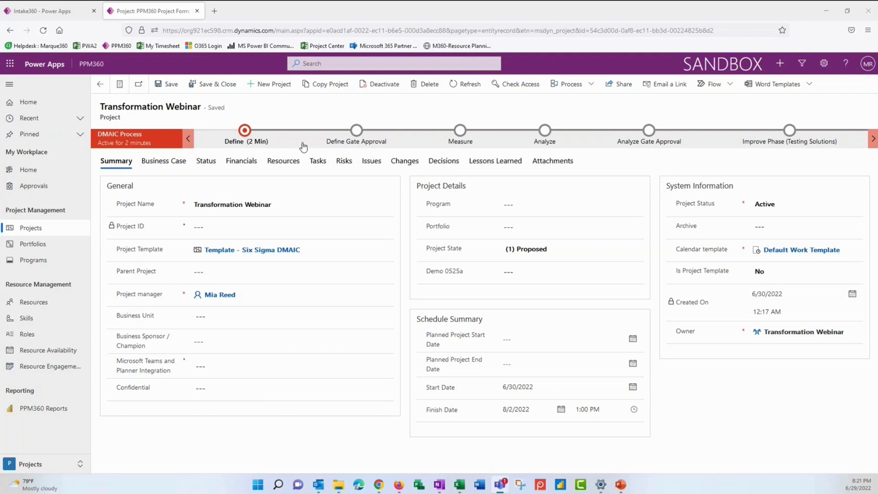
click(244, 144)
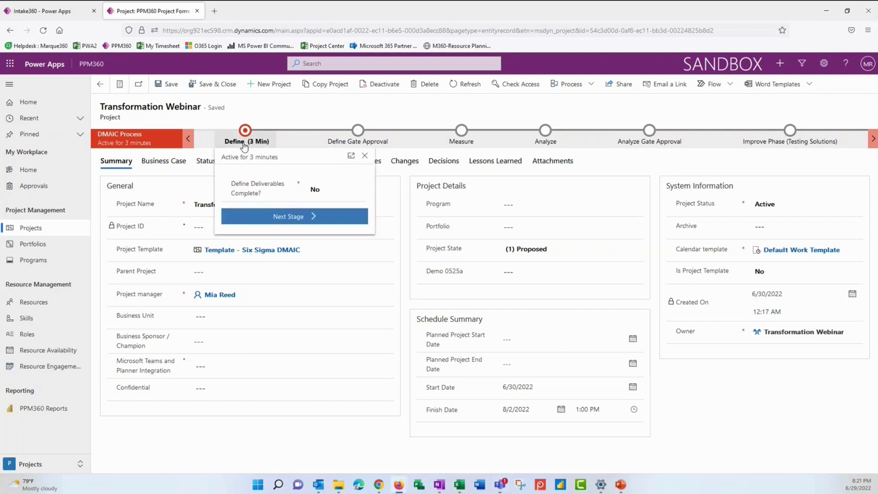
click(321, 191)
click(298, 216)
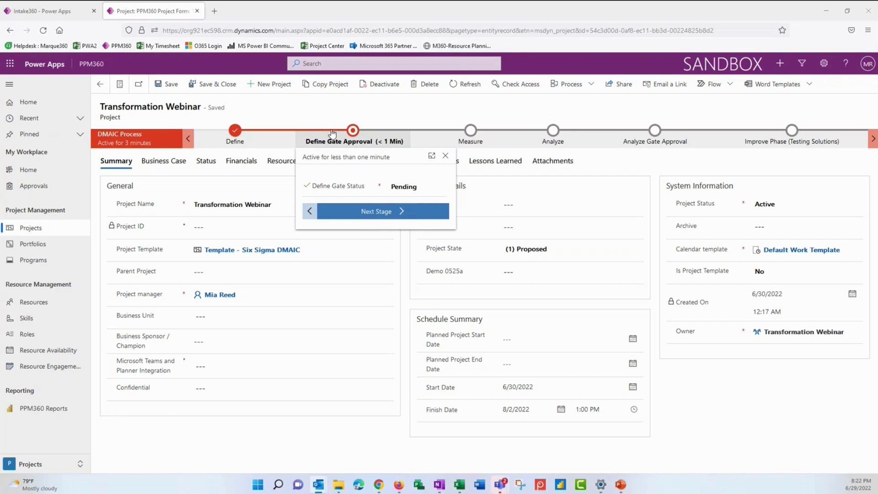
Step: Choose approval for the Define Gate request in the Transformation Webinar notification email and close the message
click(359, 118)
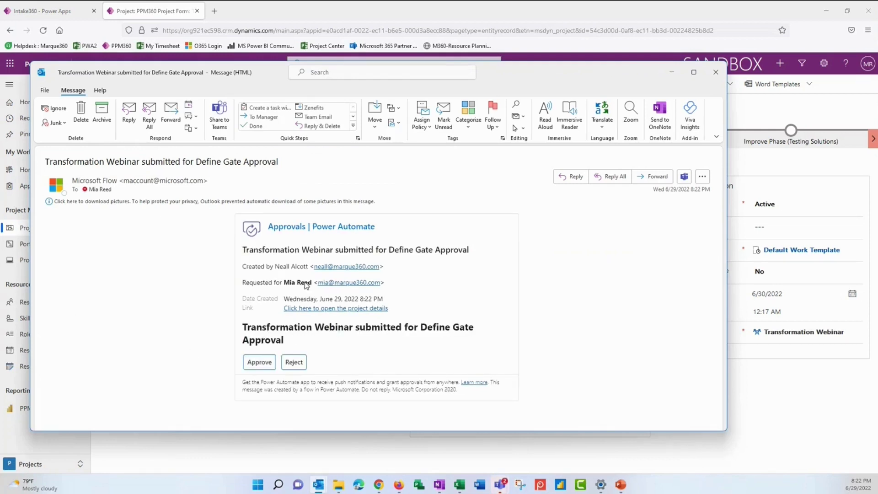
drag(498, 75, 556, 169)
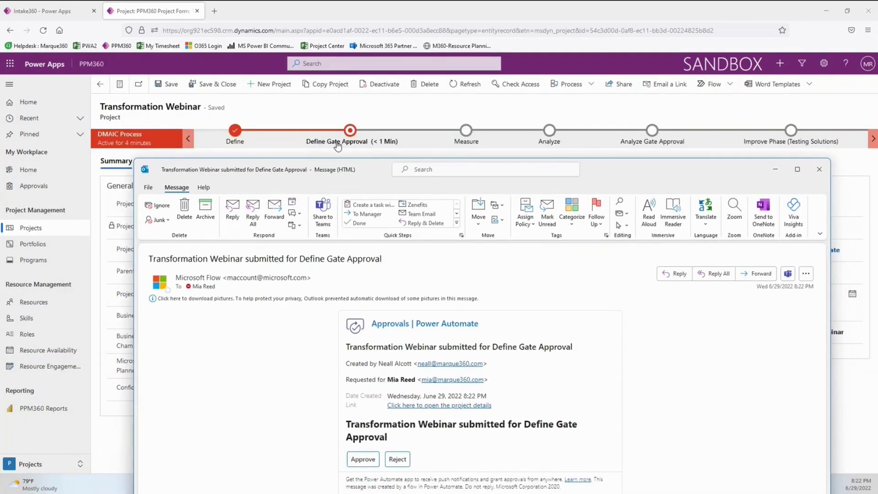
click(362, 459)
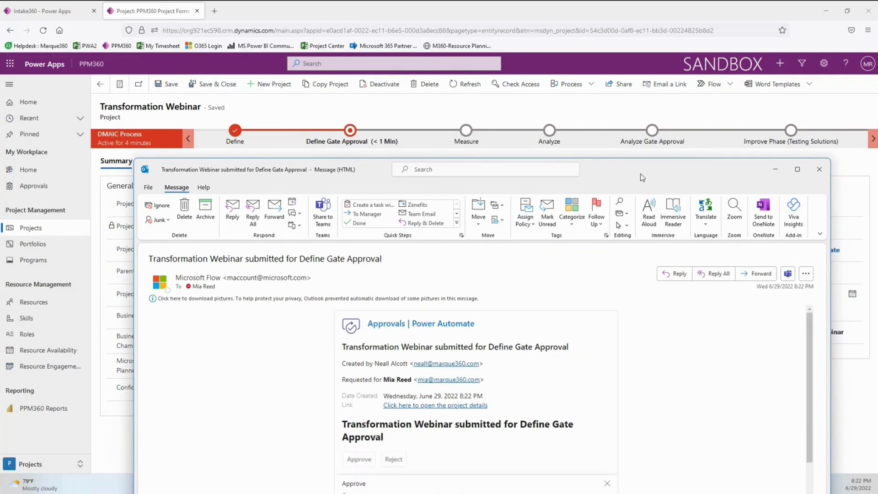
click(816, 170)
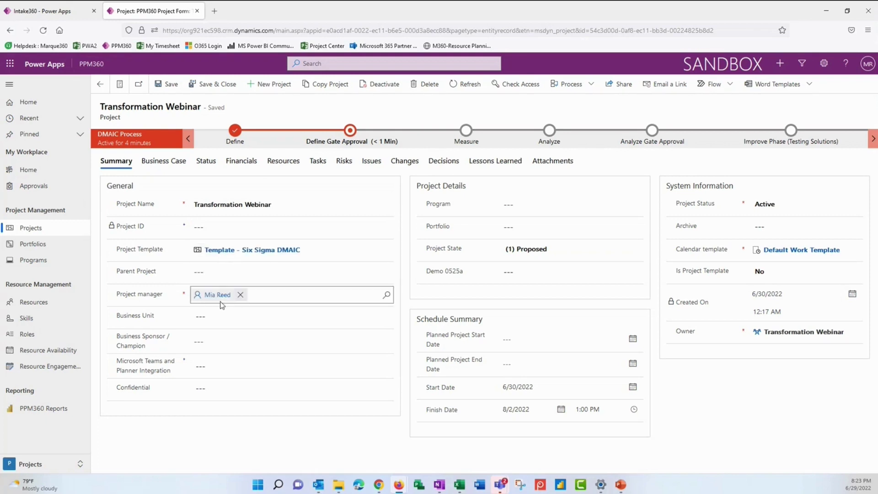
Step: Set the project's business unit to Product Development, choose the business sponsor and set Microsoft Teams and Planner Integration to Yes
click(213, 317)
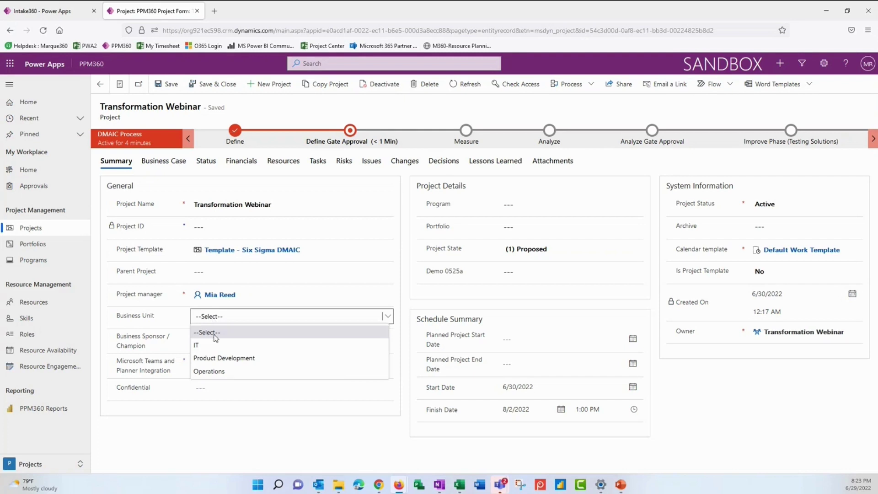
click(217, 358)
click(202, 342)
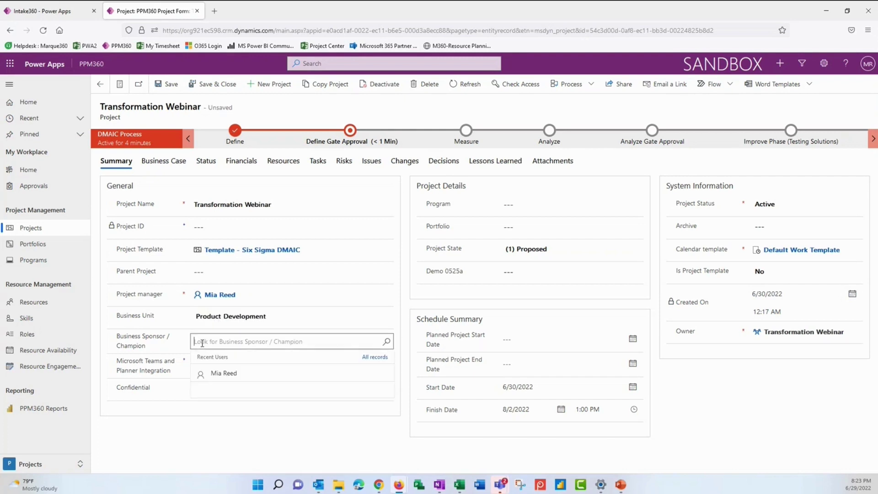
click(222, 376)
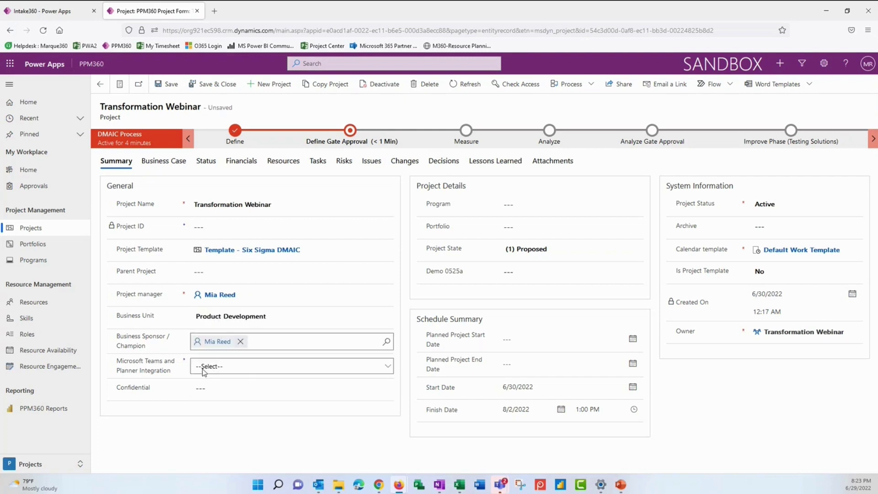
click(204, 374)
click(206, 393)
Step: Assign the project to the 2022 New Vision Program and the Enterprise 2021 portfolio
click(513, 206)
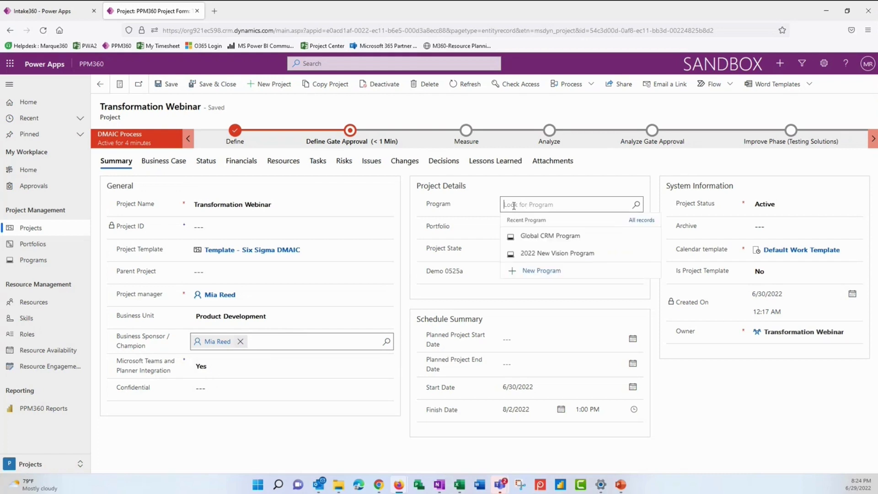
click(537, 254)
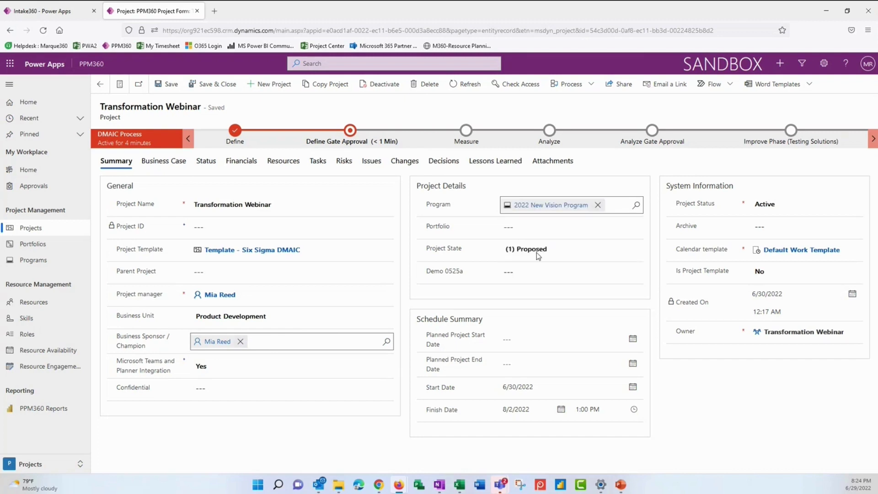
click(535, 227)
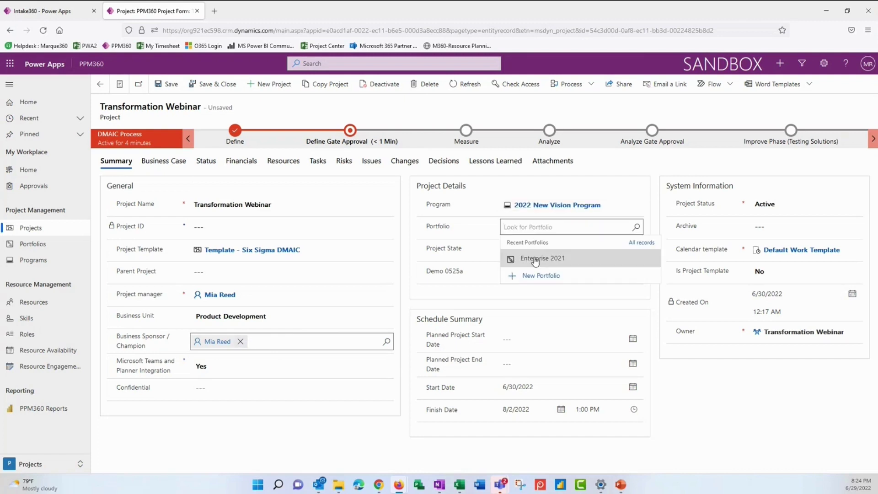
click(535, 258)
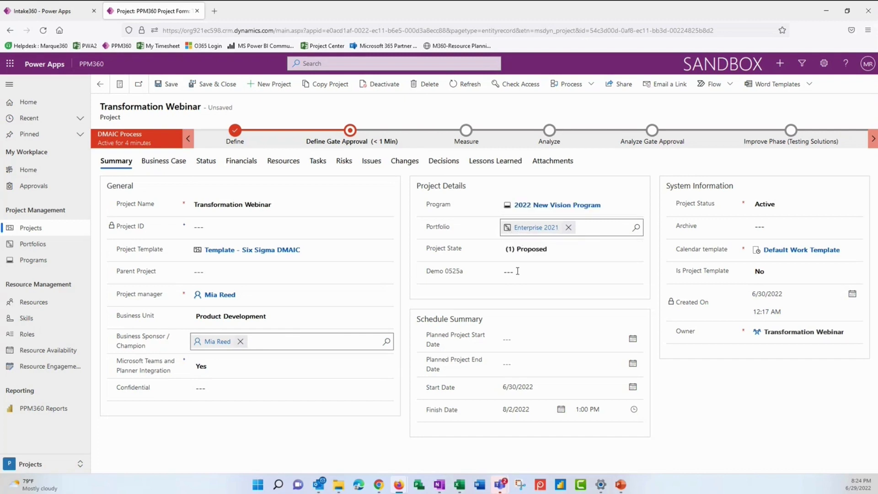
Step: Set the planned project start date to 6/30/2022 and the planned end date to 11/30/2022
click(507, 336)
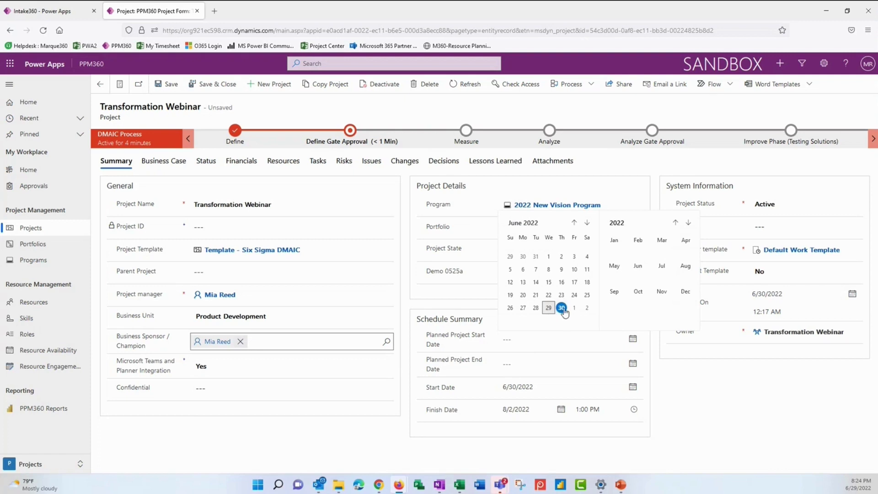
click(562, 307)
click(514, 365)
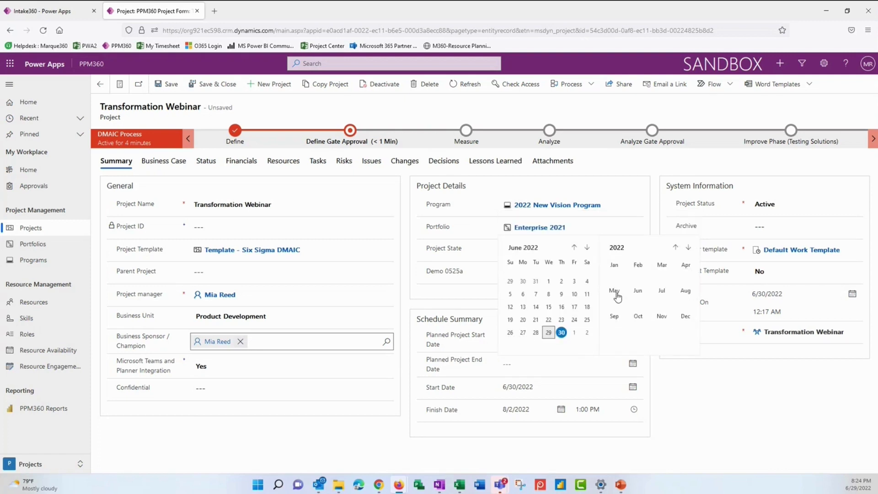
click(661, 316)
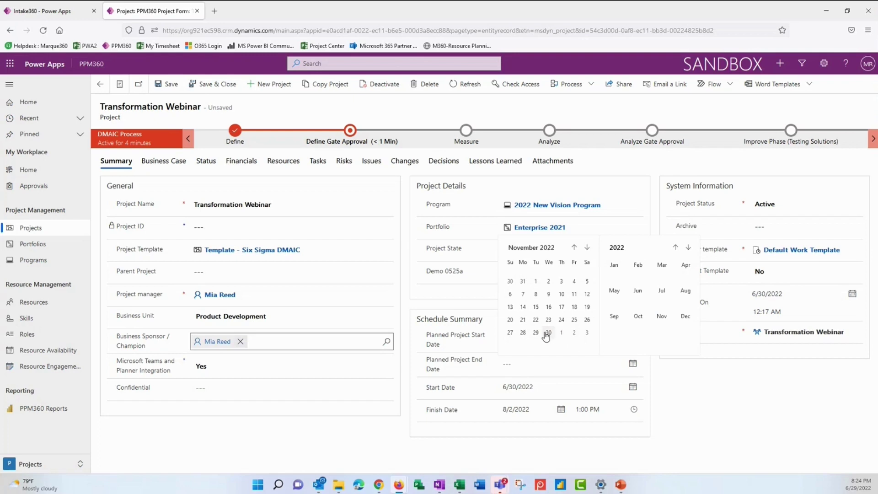
click(548, 333)
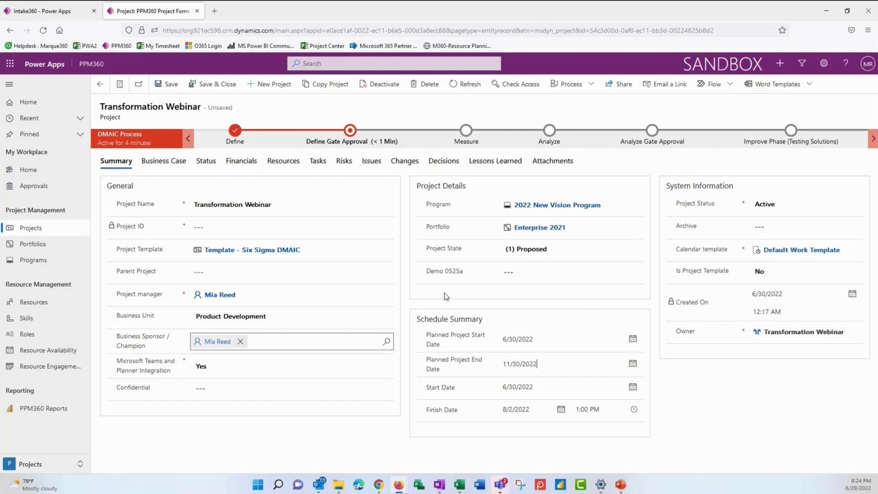
Step: Fill the business case's problem statement, project objective and scope with the "Suspendisse dui purus, scelerisque at…" placeholder text
click(157, 165)
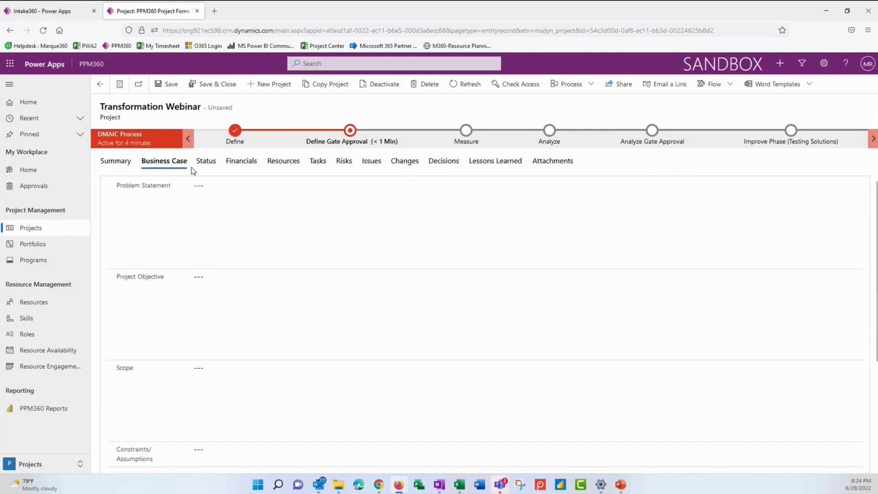
click(196, 186)
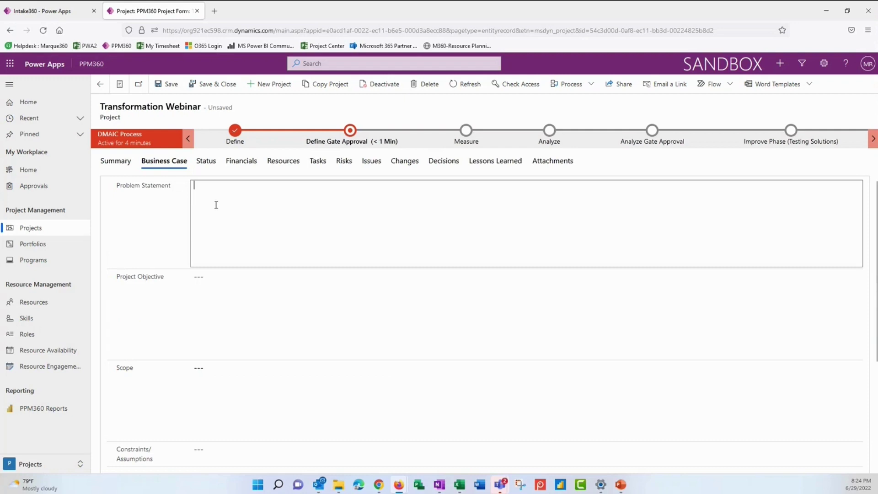
text(Suspendisse dui purus, scelerisque at, vulputate vitae, pretium mattis, nunc. Mauris eget neque at sem venenatis eleifend. Ut nonummy.)
click(246, 291)
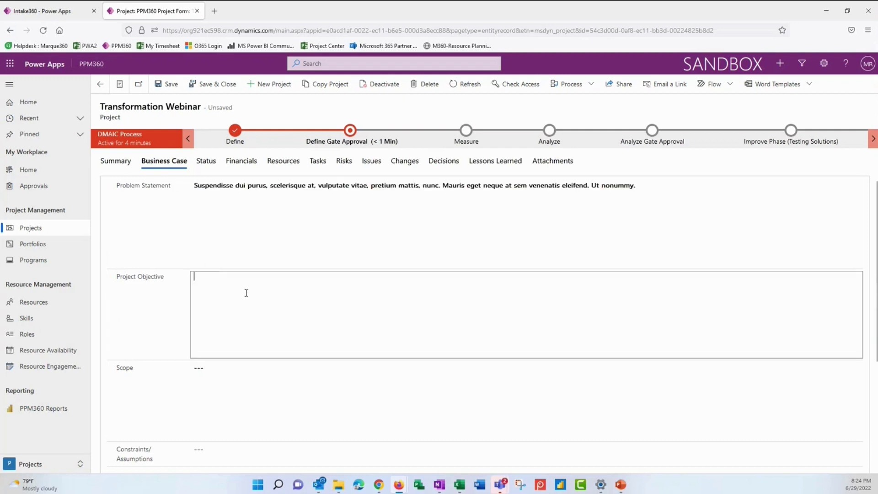
text(Suspendisse dui purus, scelerisque at, vulputate vitae, pretium mattis, nunc. Mauris eget neque at sem venenatis eleifend. Ut nonummy.)
click(236, 373)
text(Suspendisse dui purus, scelerisque at, vulputate vitae, pretium mattis, nunc. Mauris eget neque at sem venenatis eleifend. Ut nonummy.)
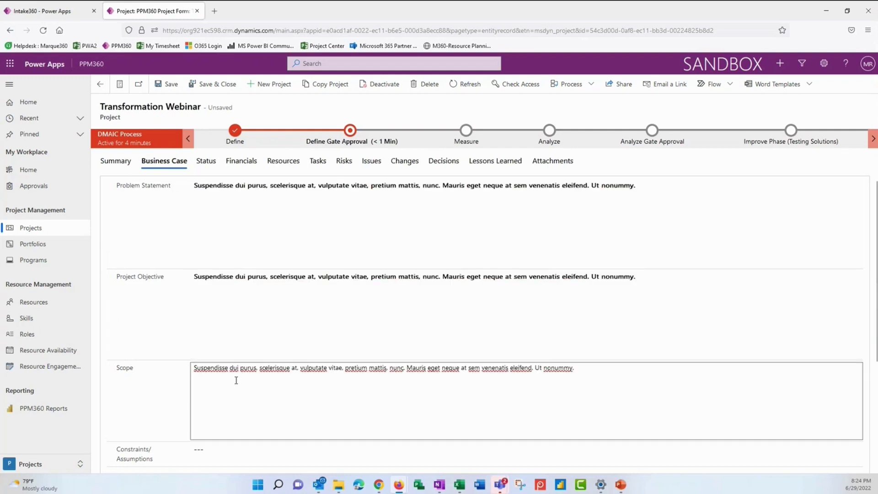
Step: Set both the Schedule Health and the Overall Health in the project's status summary to At Risk
click(200, 167)
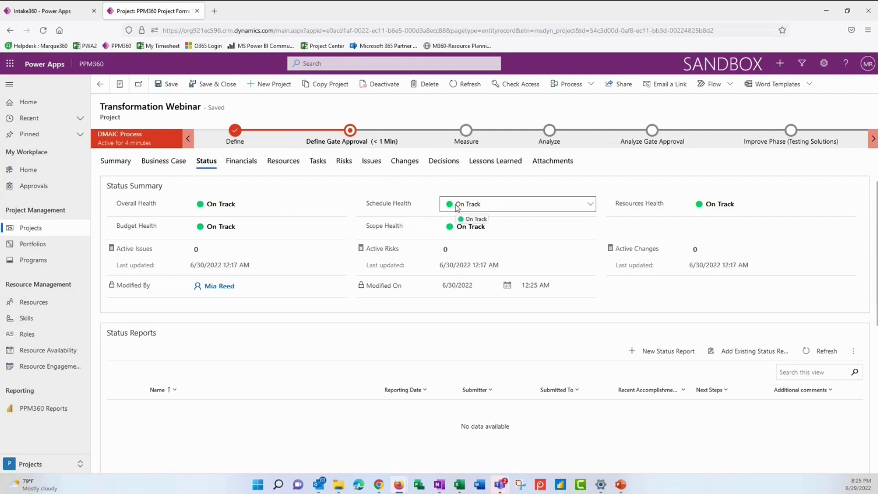
click(489, 208)
click(480, 259)
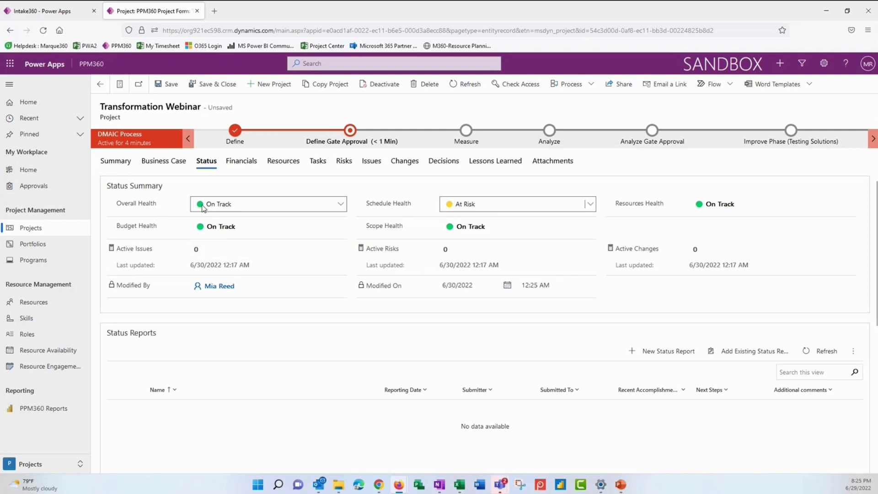
click(230, 208)
click(226, 259)
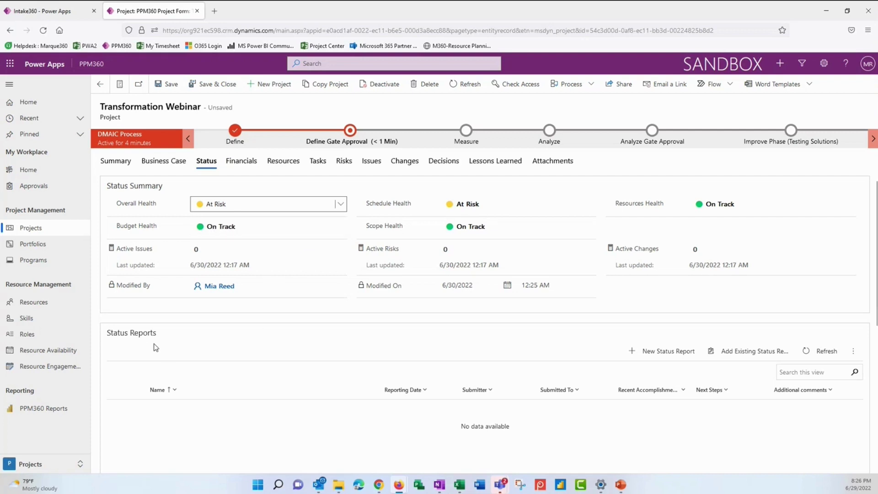
Step: Create a new status report for the project named "Status 2906" and select the project manager as its submitter
click(167, 389)
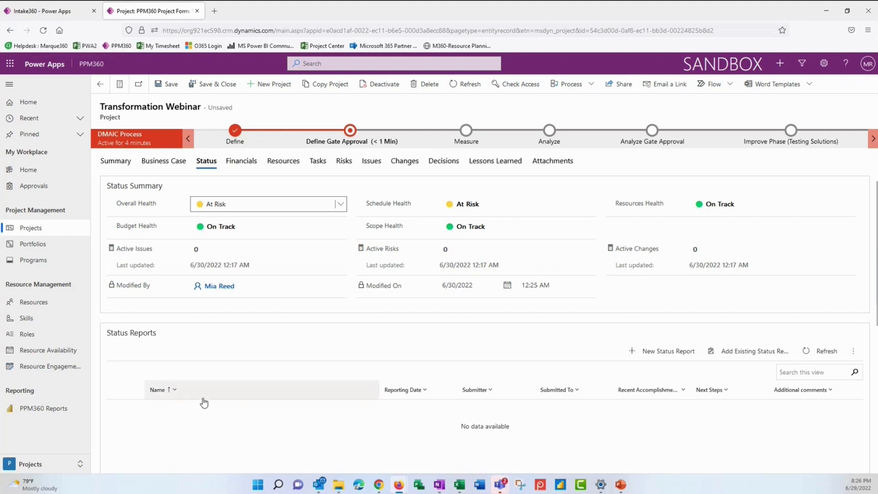
click(647, 357)
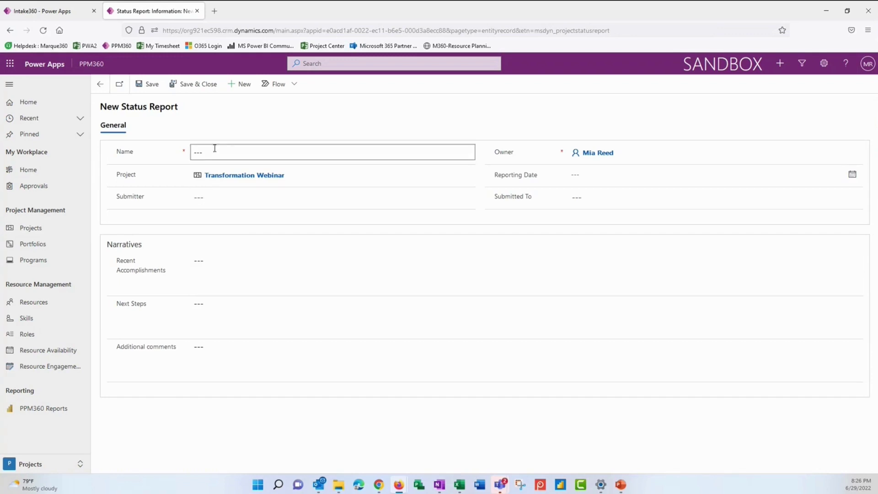
click(214, 148)
text(Status 2906)
click(213, 198)
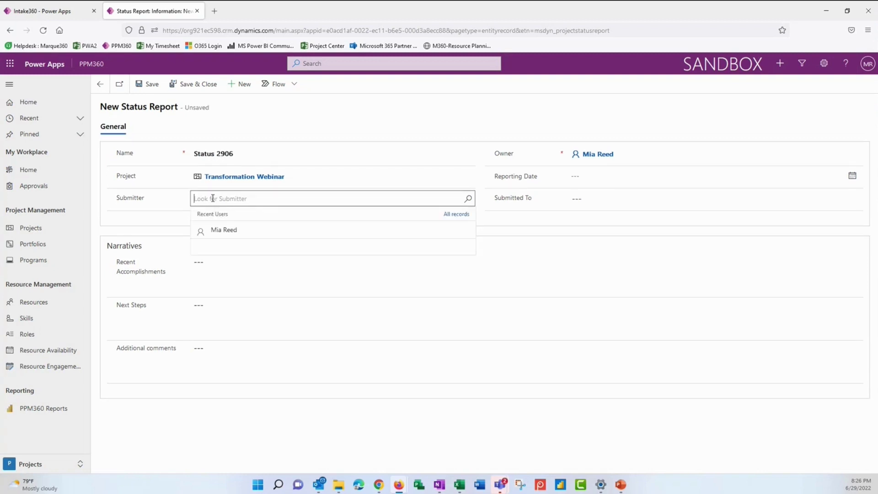
text(mia)
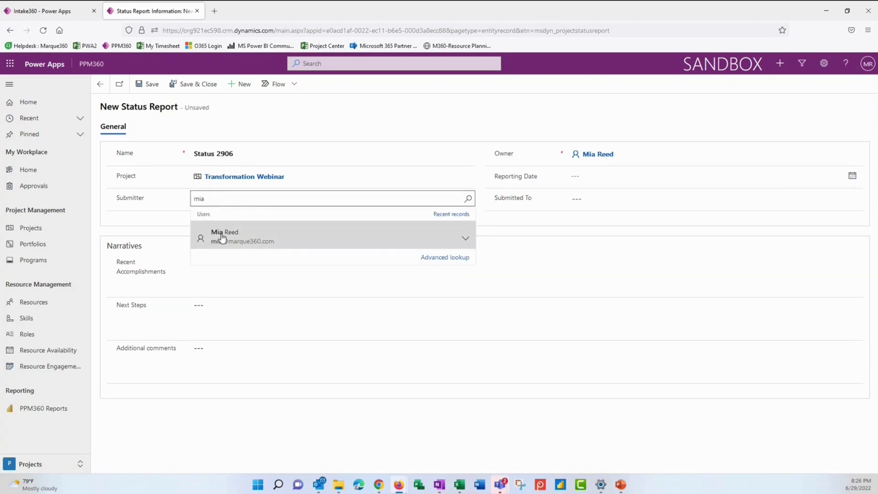
click(219, 235)
Step: Choose the status report's Submitted To recipient and set its reporting date to 6/29/2022
click(595, 197)
text(neal)
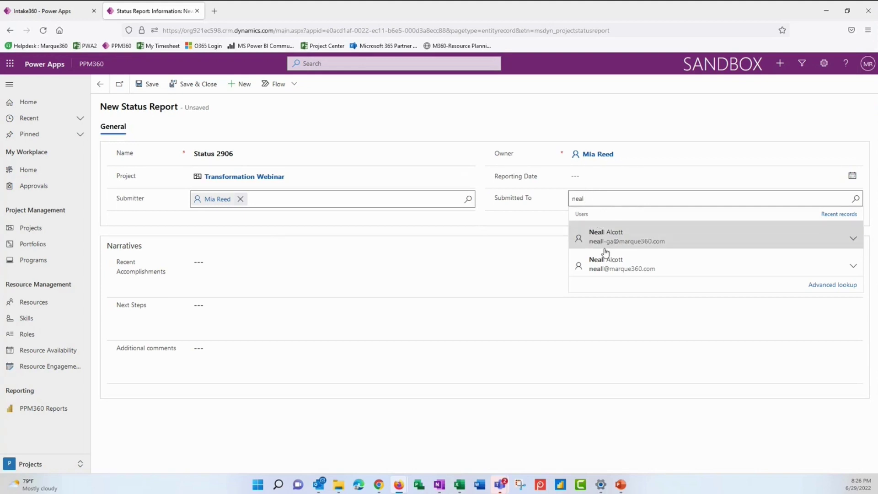
click(601, 242)
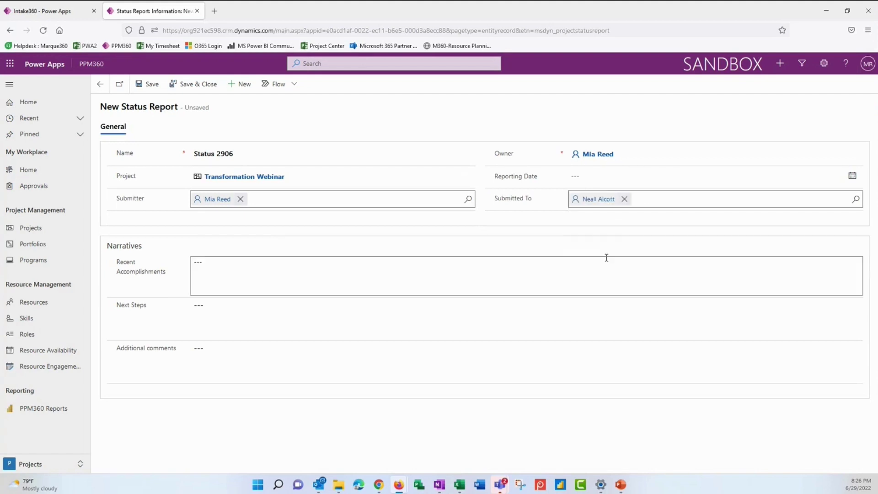
click(590, 180)
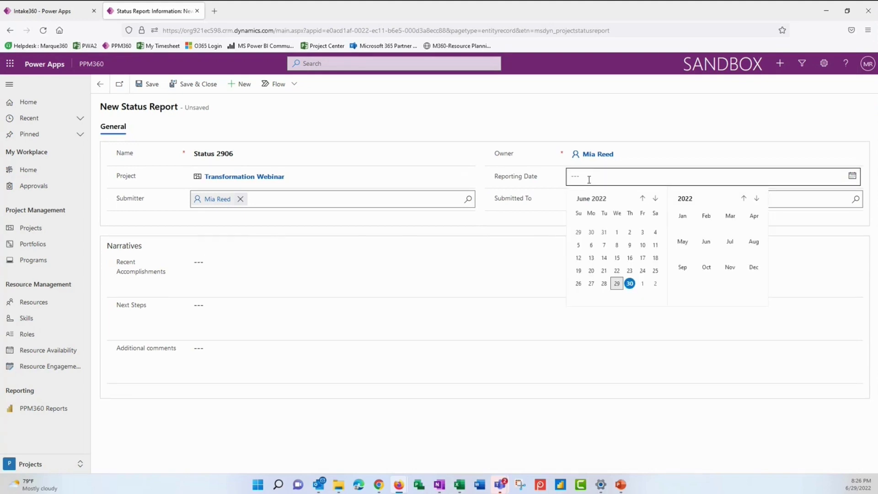
click(621, 281)
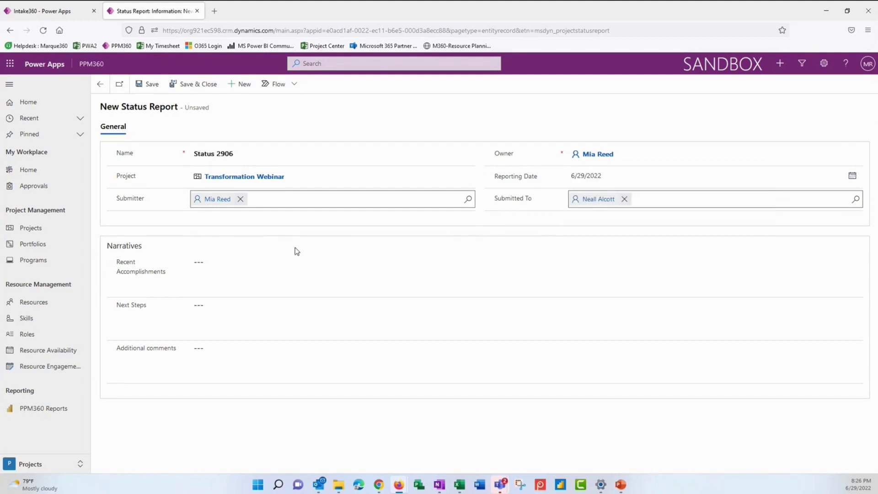
Step: Fill the status report's Recent Accomplishments, Next Steps and Additional comments with the "Suspendisse dui purus, scelerisque at…" placeholder text, and save and close it
click(198, 263)
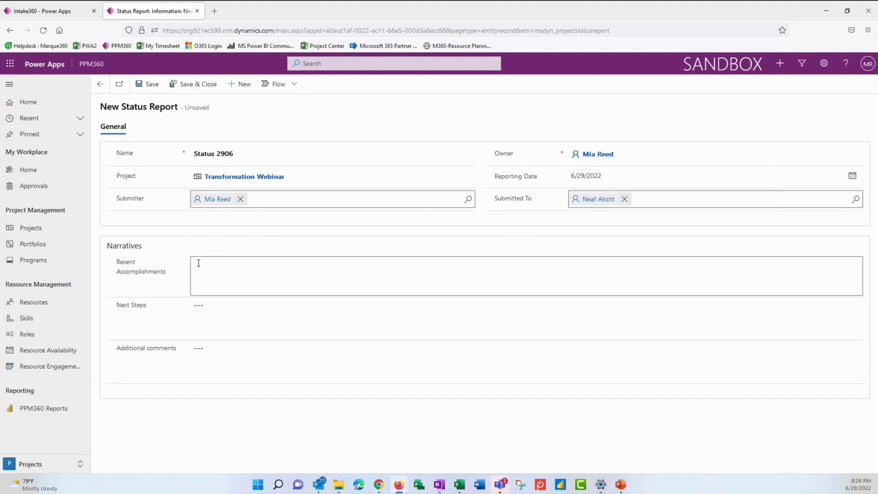
text(Suspendisse dui purus, scelerisque at, vulputate vitae, pretium mattis, nunc. Mauris eget neque at sem venenatis eleifend. Ut nonummy.)
click(213, 320)
text(Suspendisse dui purus, scelerisque at, vulputate vitae, pretium mattis, nunc. Mauris eget neque at sem venenatis eleifend. Ut nonummy.)
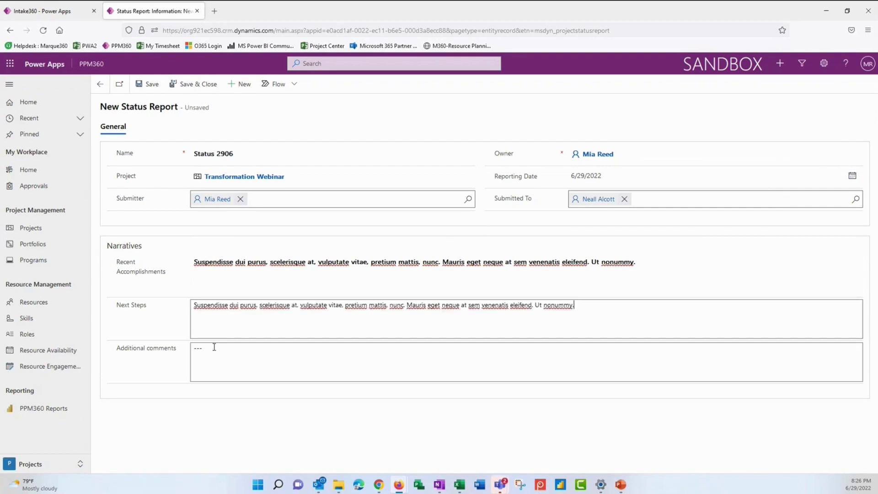
click(213, 349)
text(Suspendisse dui purus, scelerisque at, vulputate vitae, pretium mattis, nunc. Mauris eget neque at sem venenatis eleifend. Ut nonummy.)
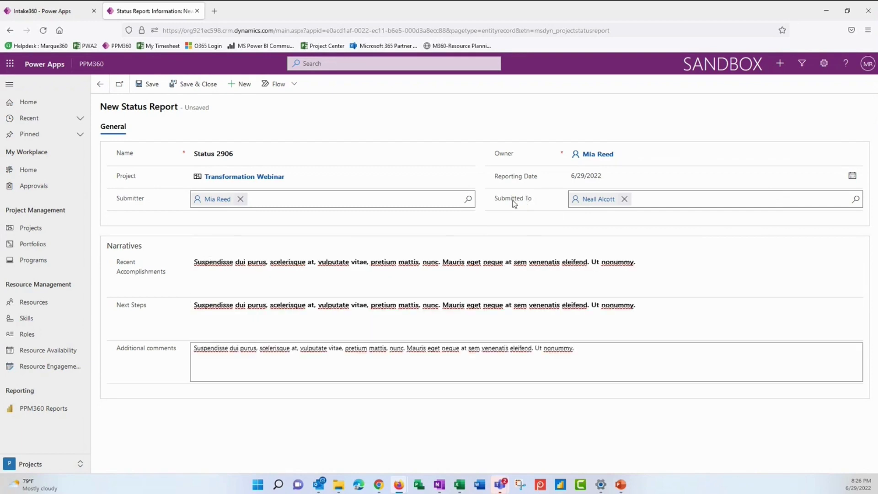
click(194, 91)
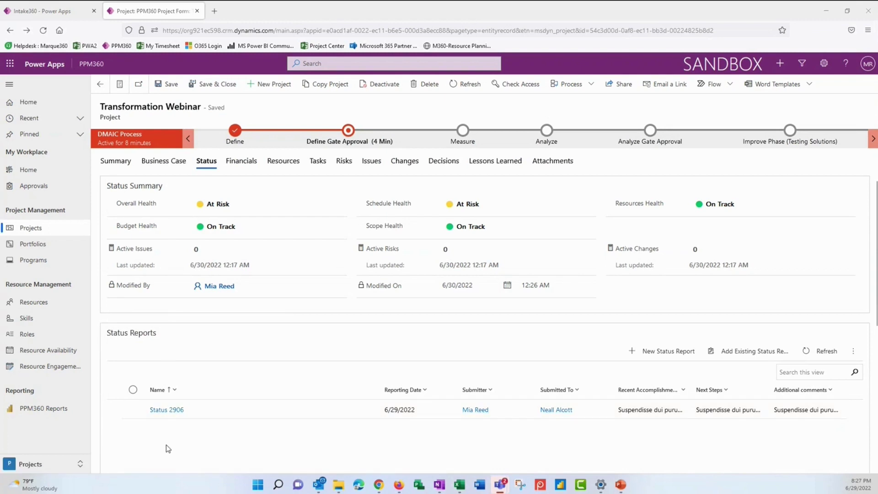
Step: Open the saved "Status 2906" report to review its details and narratives, and return to the project
click(166, 409)
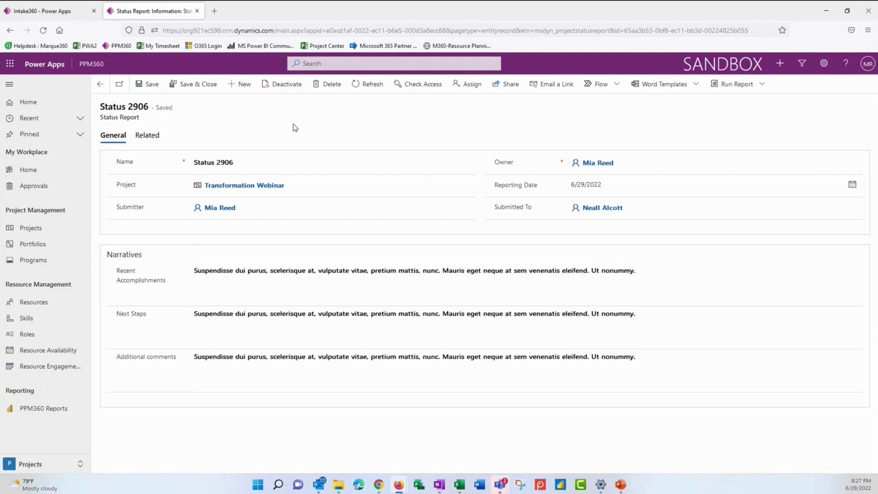
click(100, 85)
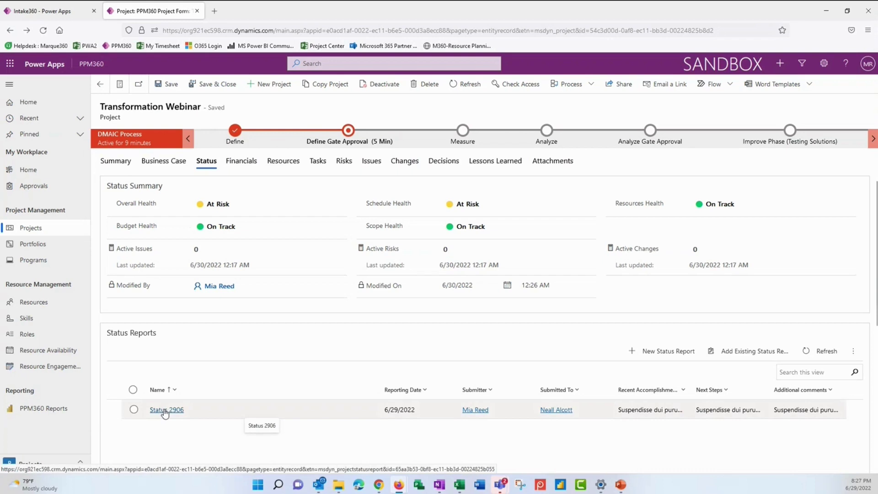
Step: Set the project's budget to $150,000 and its actual cost to $75,000 in the financials
click(244, 168)
click(225, 185)
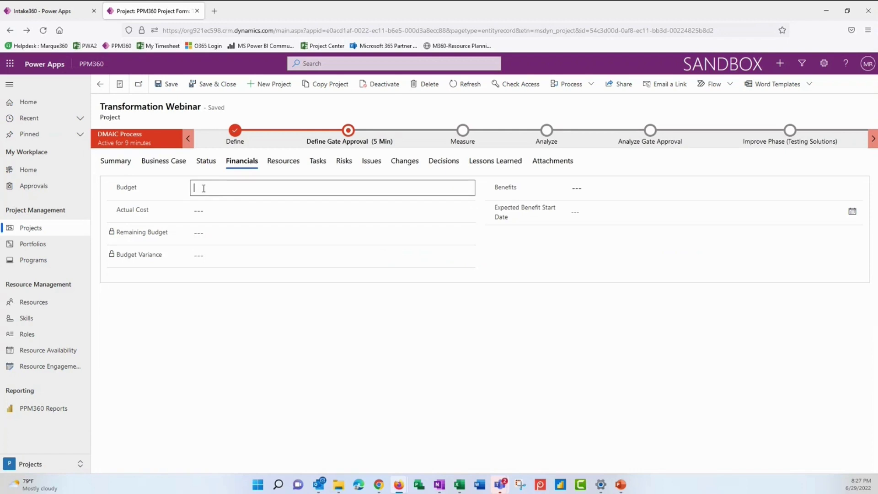
text(150,000)
click(204, 208)
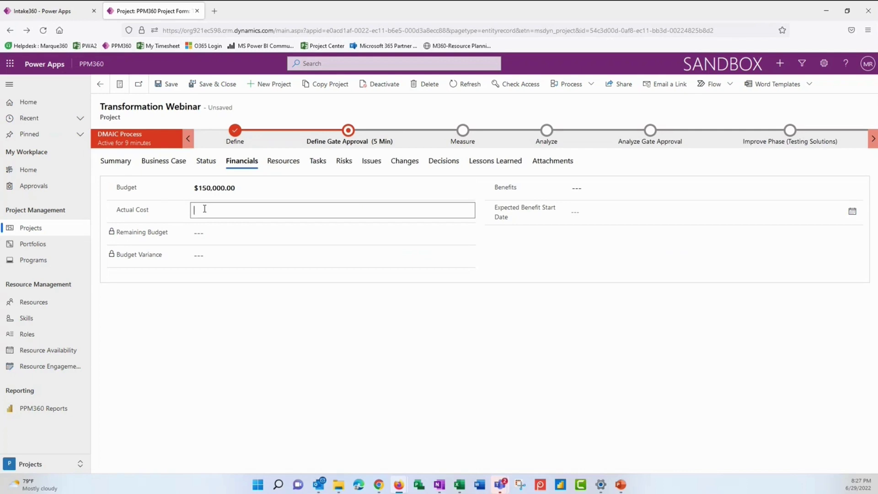
text(75000)
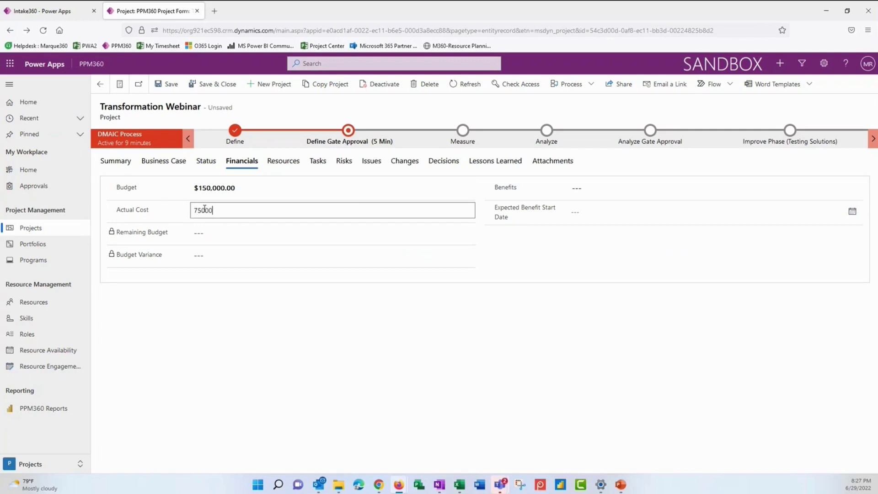
click(217, 238)
Step: Set the benefits to $30,000 and the expected benefit start date to 7/21/2022, and save the project
click(581, 191)
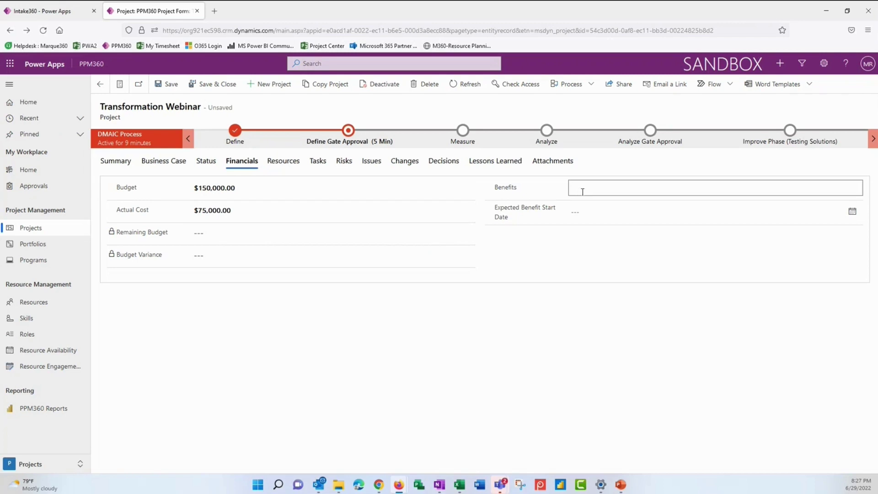
text(30000)
click(583, 211)
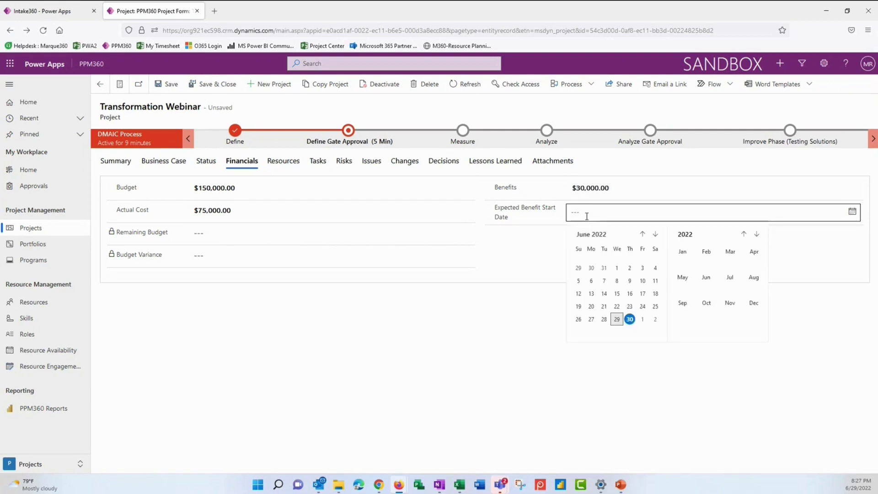
click(730, 278)
click(630, 306)
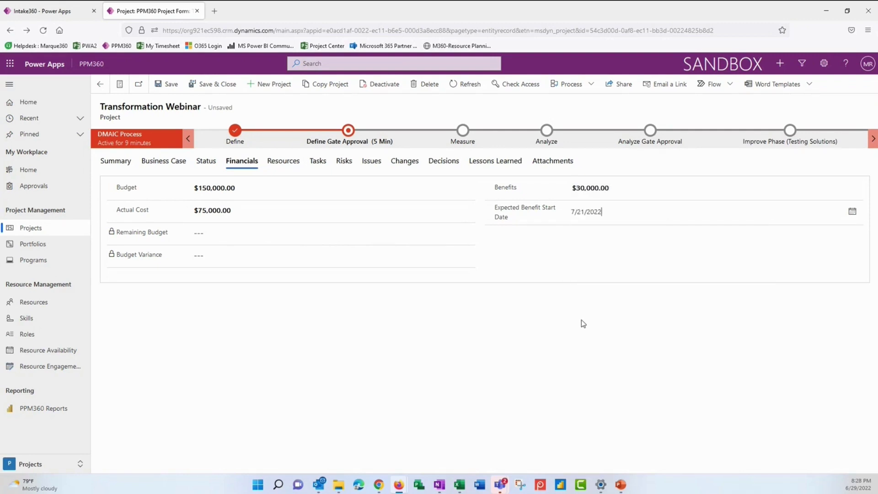
click(171, 85)
Step: Review the project's resources, and insert a task named "New Task" above "Identify customer and CTQ issues" in the Define Phase
click(284, 161)
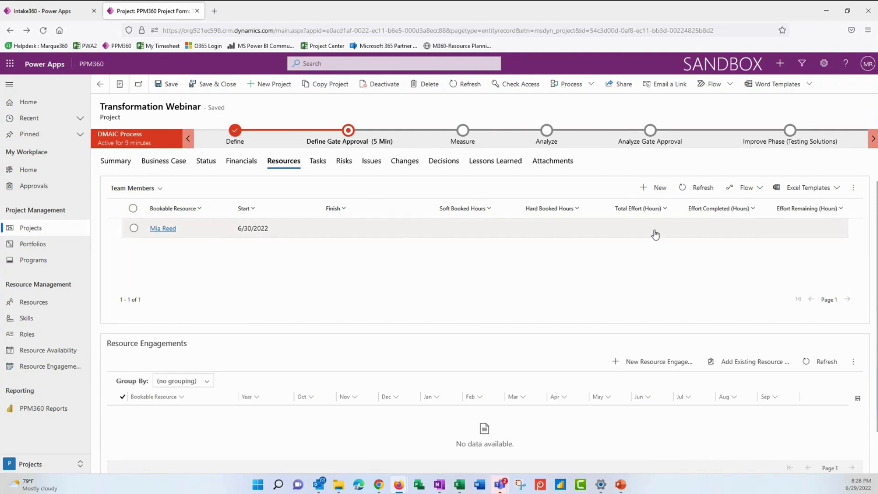
click(318, 166)
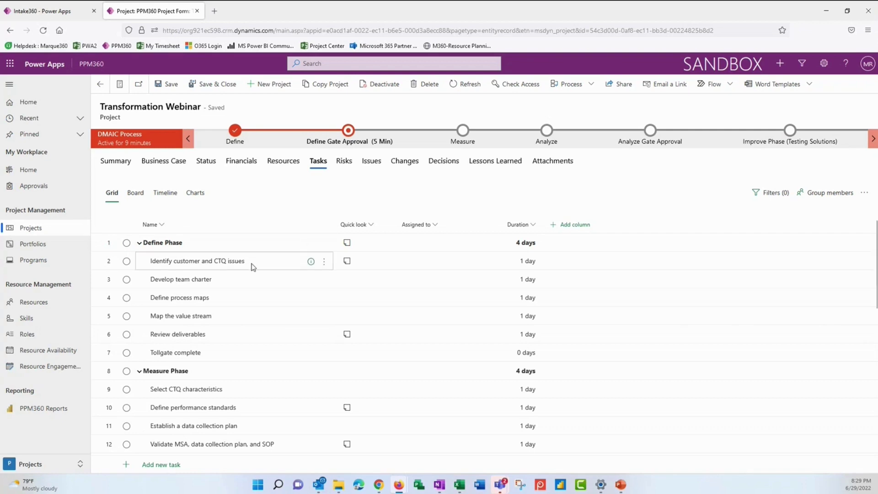
click(324, 263)
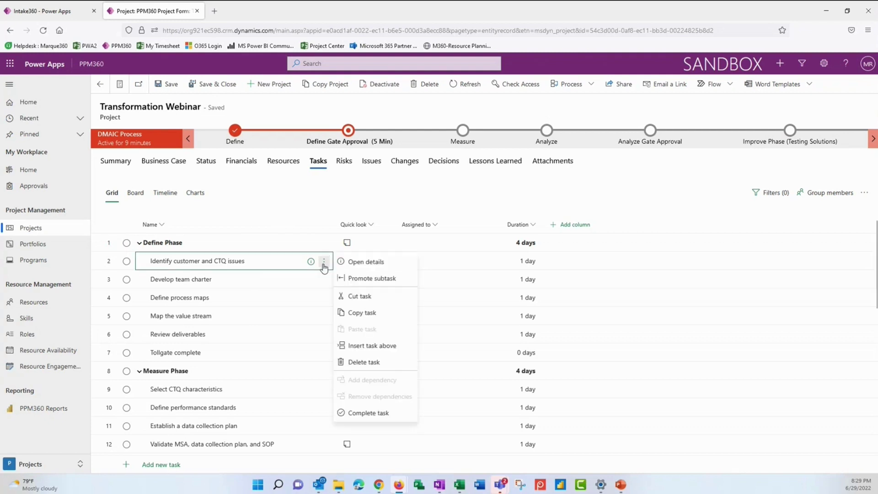
click(362, 347)
text(New Task)
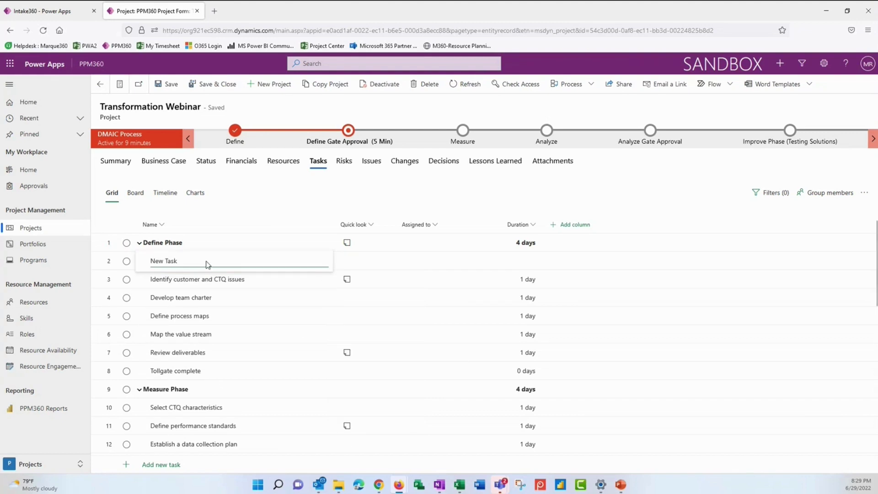
click(333, 310)
click(282, 267)
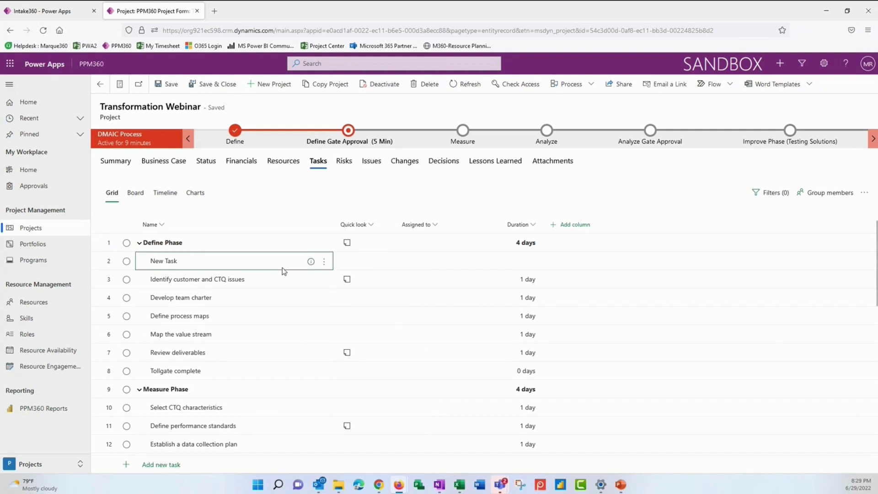
Step: Look through the action options of "New Task" and the task list down to the Control Phase, and open the new task's details
click(324, 262)
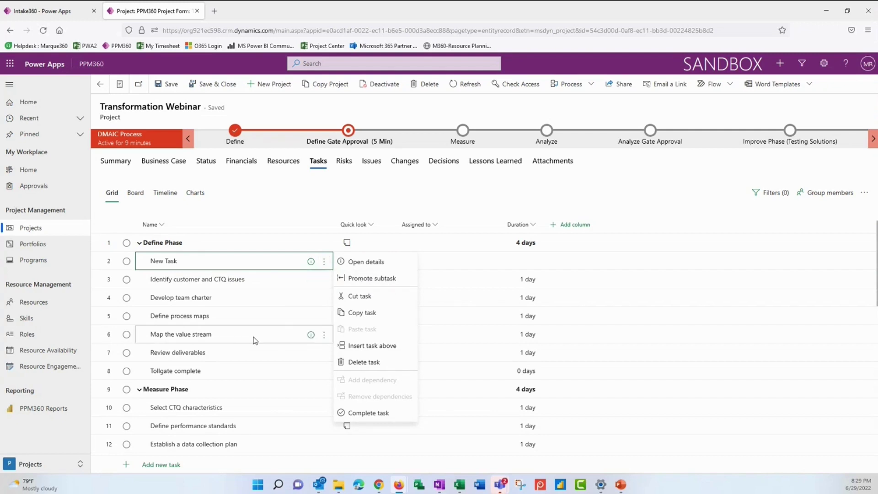
scroll(255, 340, down, 5)
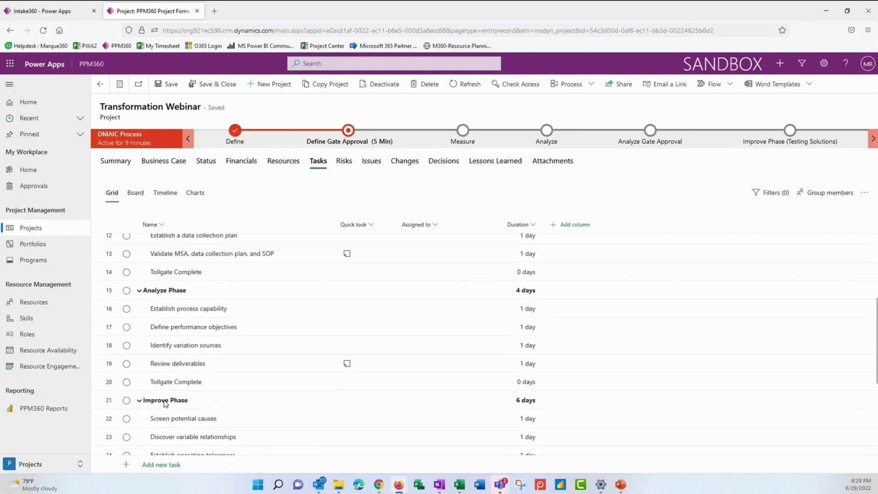
scroll(165, 372, down, 4)
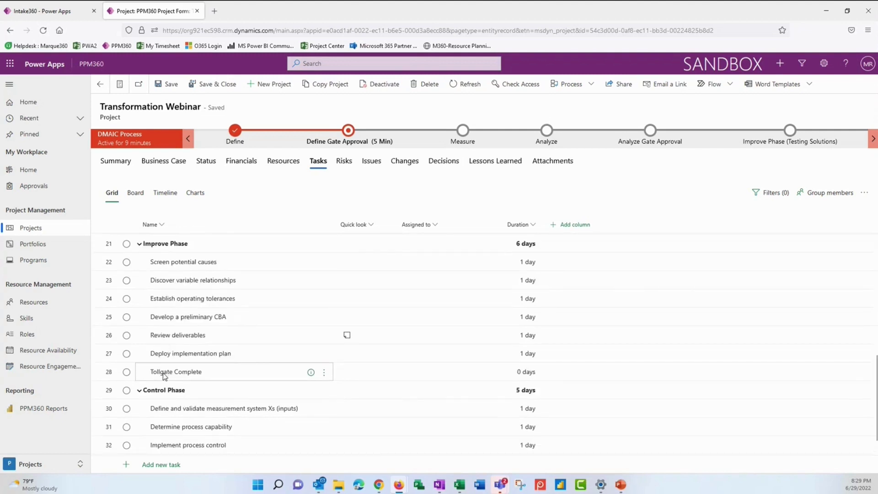
scroll(164, 372, up, 9)
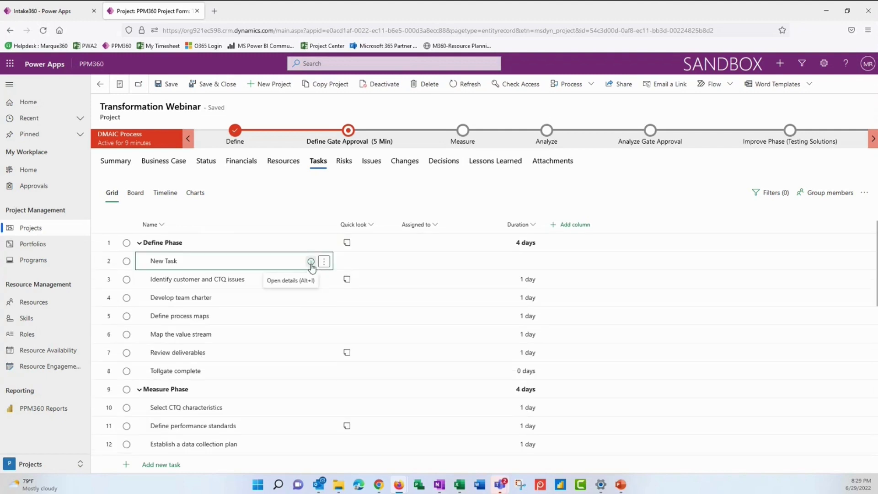
click(310, 264)
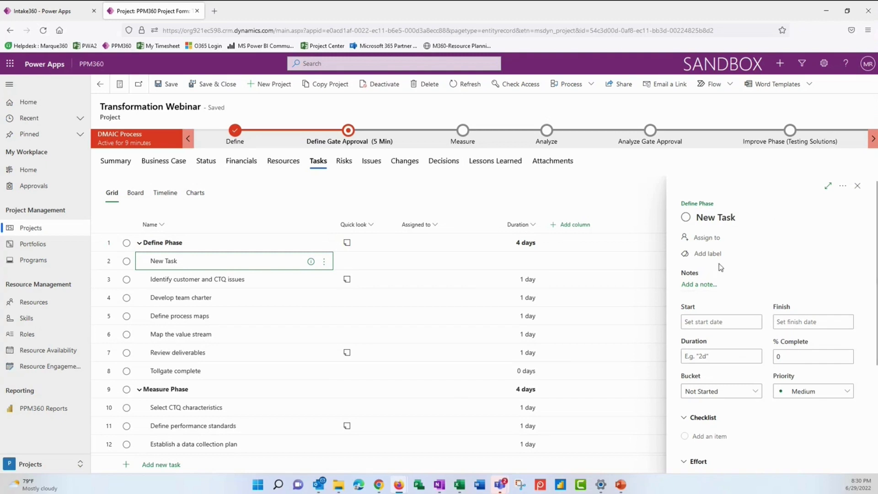
Step: Try to assign "New Task" to a colleague found by searching for their first name
click(714, 243)
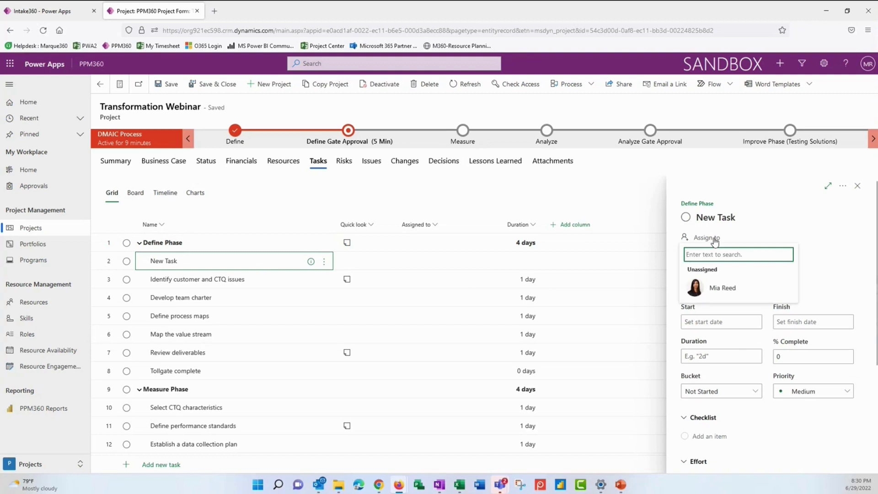
text(eryn)
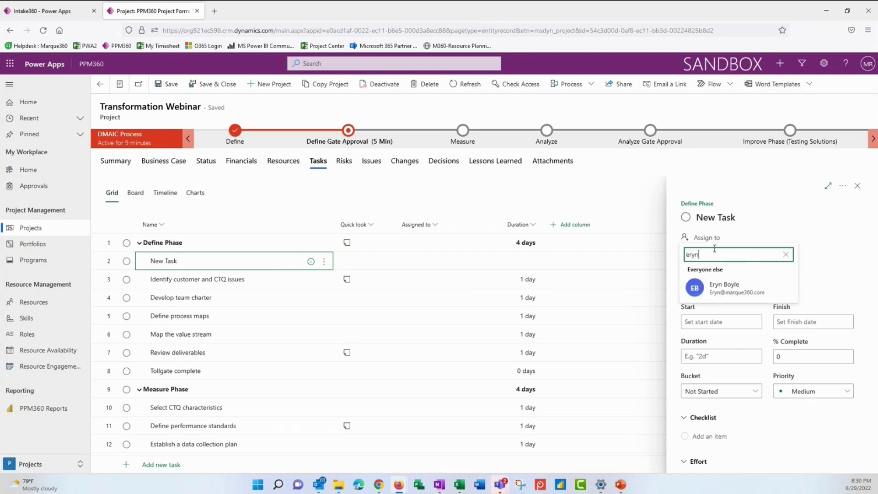
click(727, 289)
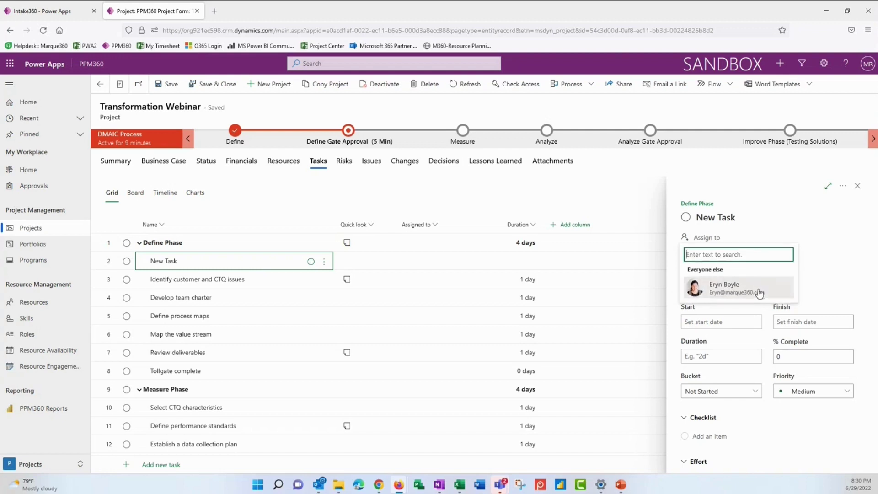
click(813, 296)
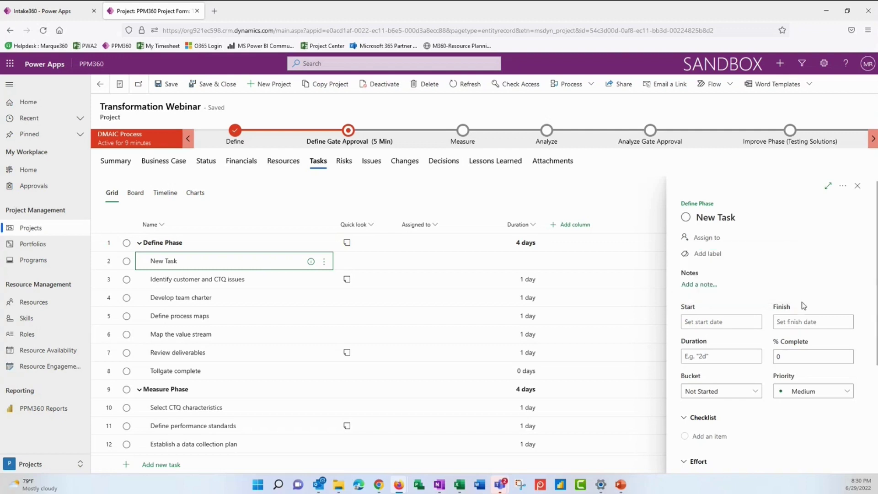
Step: Set the start date of "New Task" to 06/29/2022
click(754, 322)
click(722, 423)
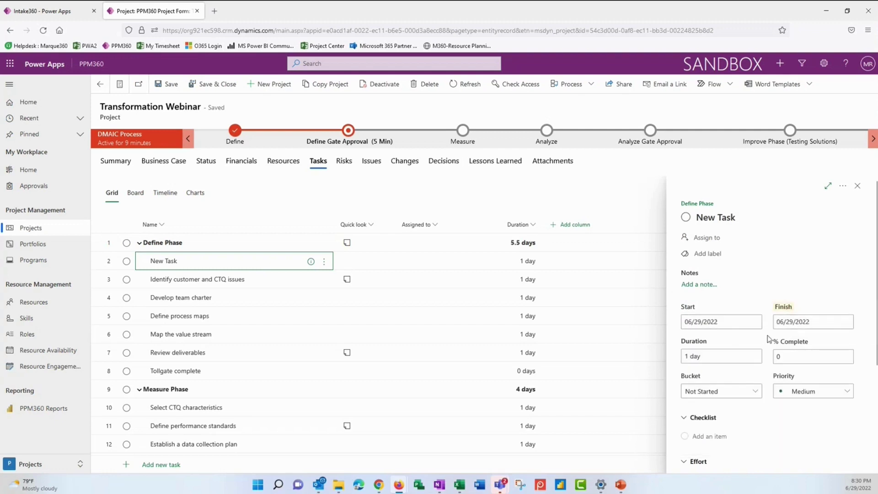
click(708, 392)
click(710, 396)
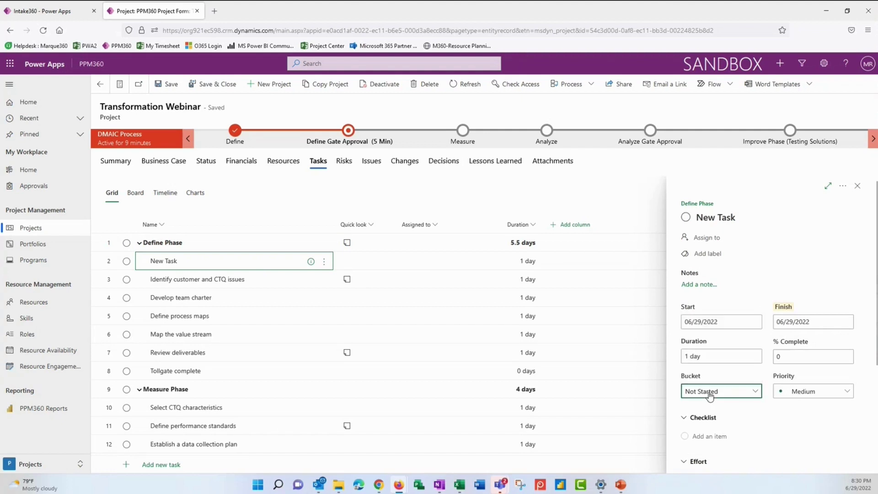
Step: Add the checklist items "part 1" and "part 2" to "New Task" and close its details
scroll(716, 418, down, 4)
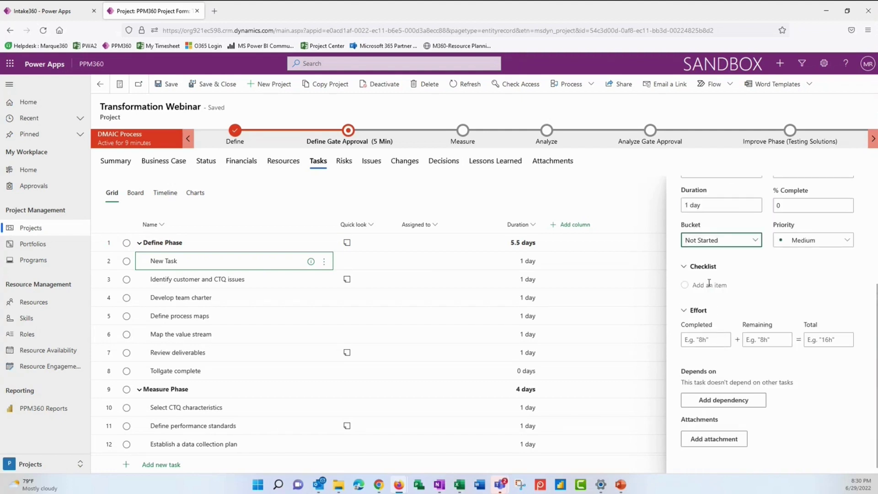
click(709, 283)
text(part 1)
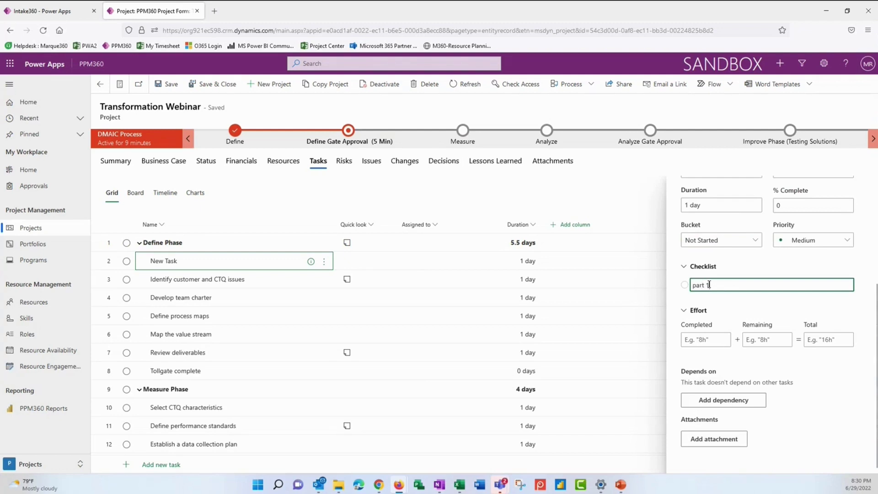
key(Return)
text(part 2)
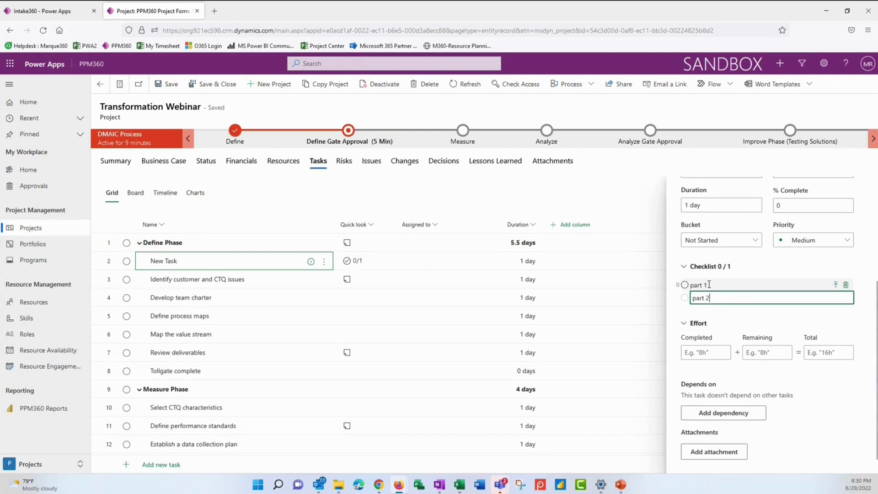
key(Return)
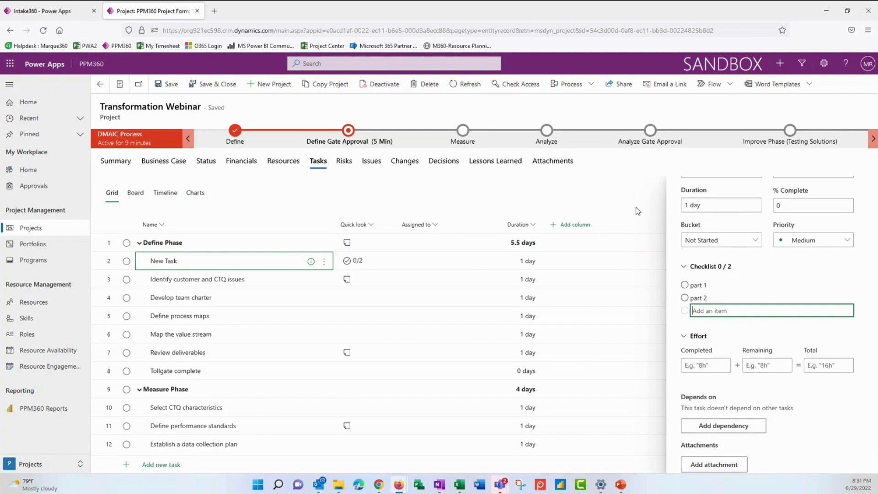
scroll(800, 268, up, 3)
click(857, 186)
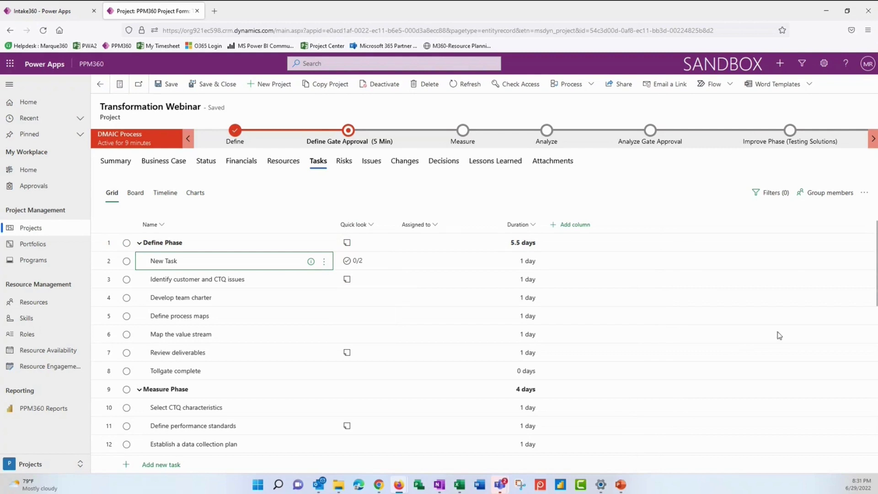
Step: Reopen the details of "New Task" and mark the checklist item "part 1" as complete
click(353, 268)
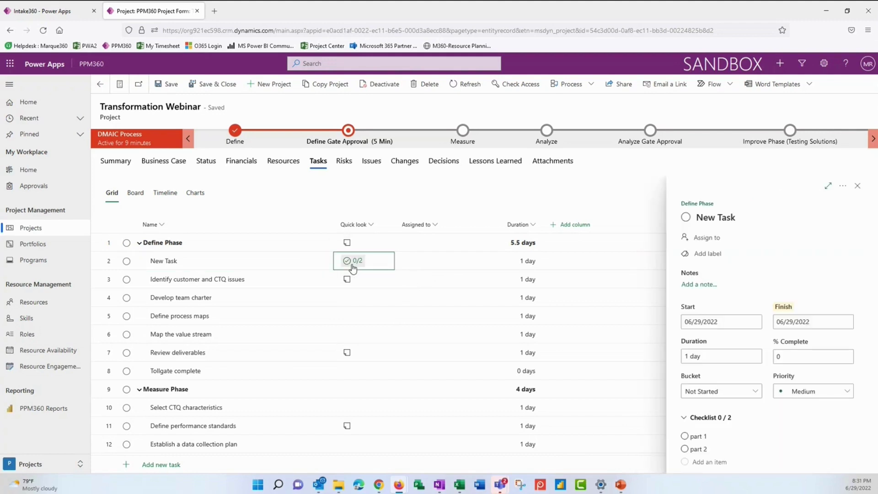
click(684, 437)
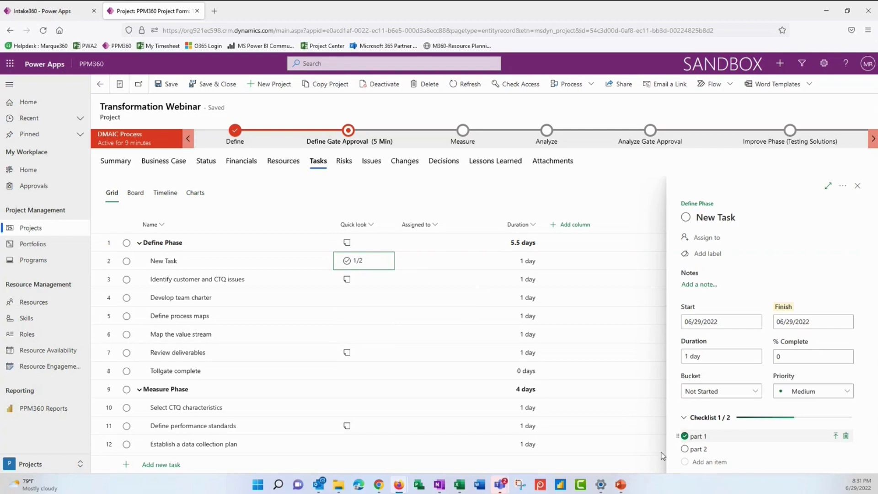
Step: Mark the checklist item "part 2" of "New Task" as complete and close the task details
click(684, 449)
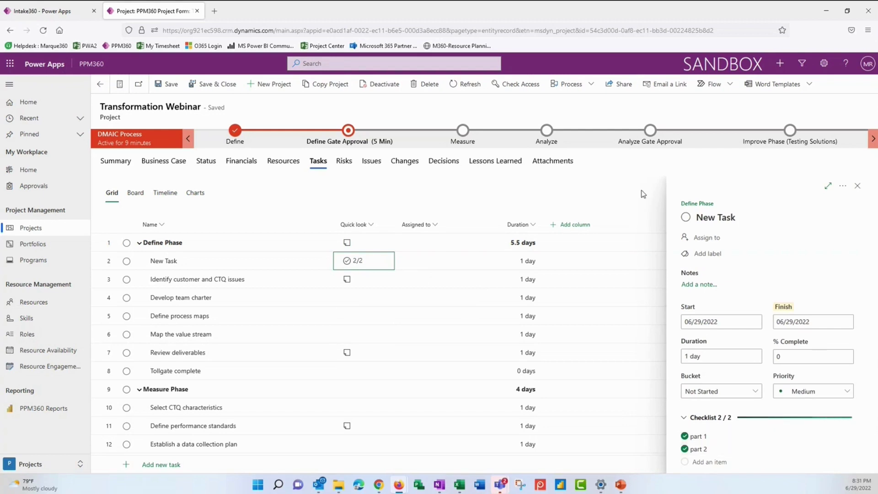
click(857, 186)
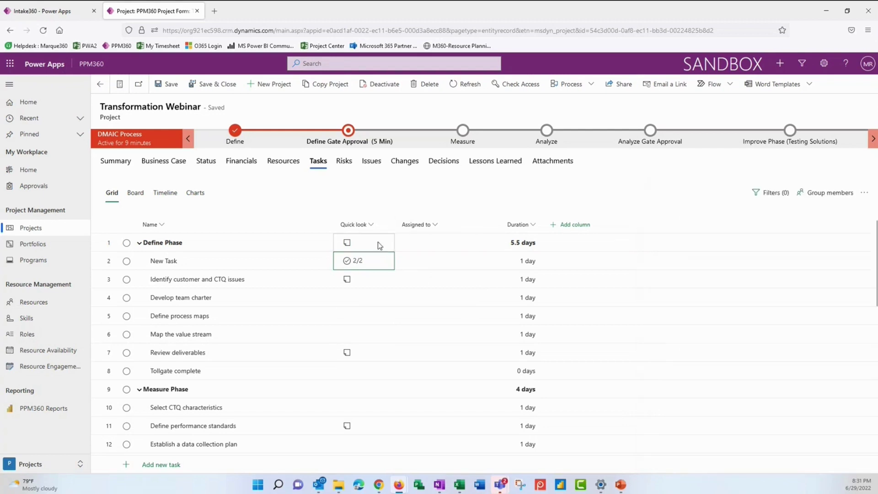
Step: Examine the "Define Phase" task details, read its expanded notes and close them
click(348, 244)
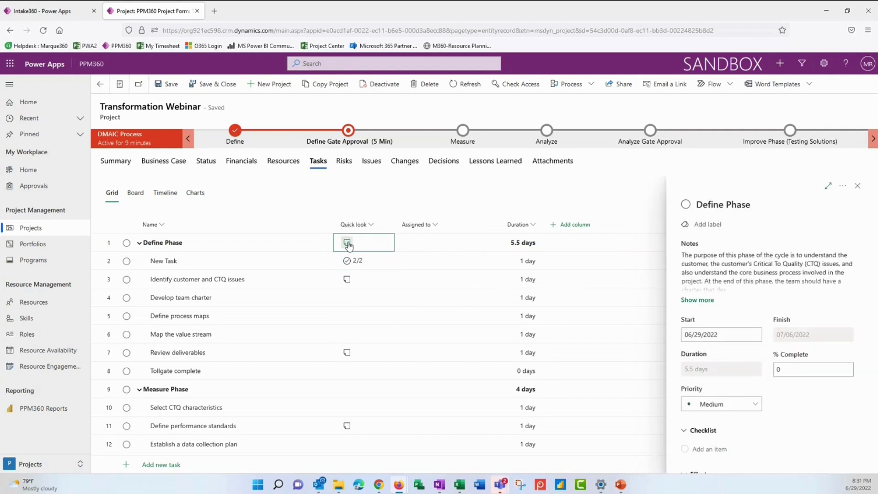
scroll(761, 267, down, 5)
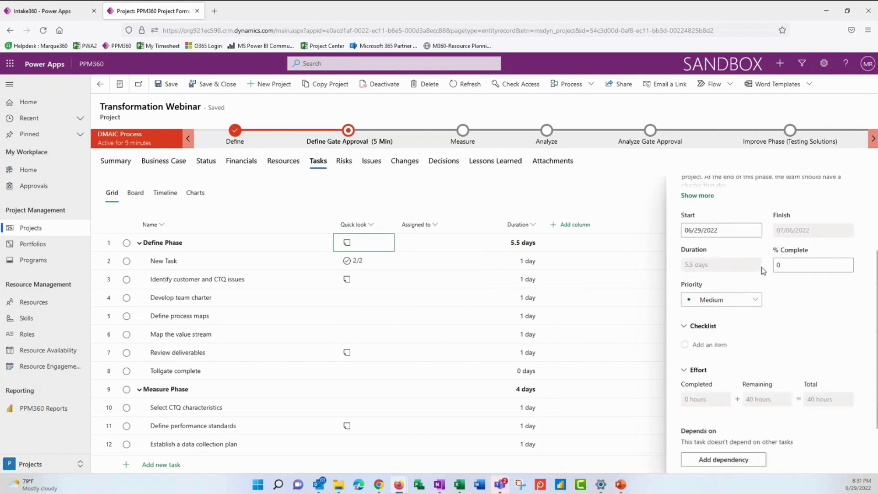
scroll(761, 267, up, 5)
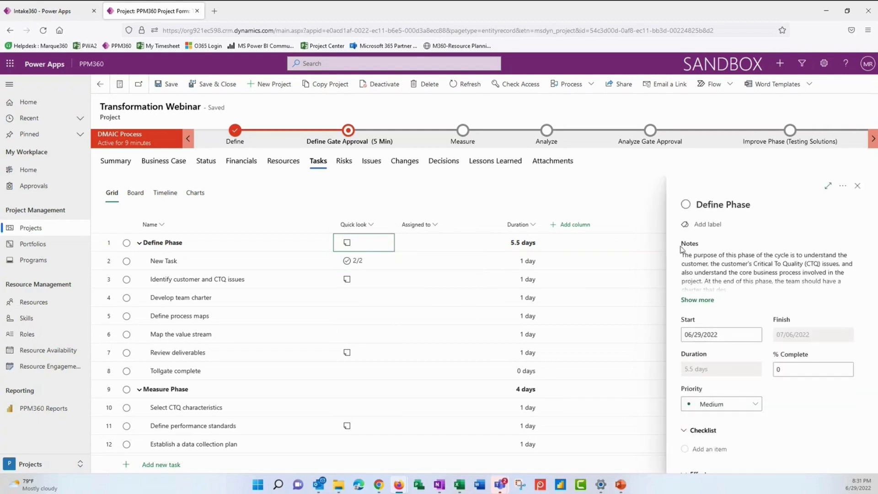
click(698, 299)
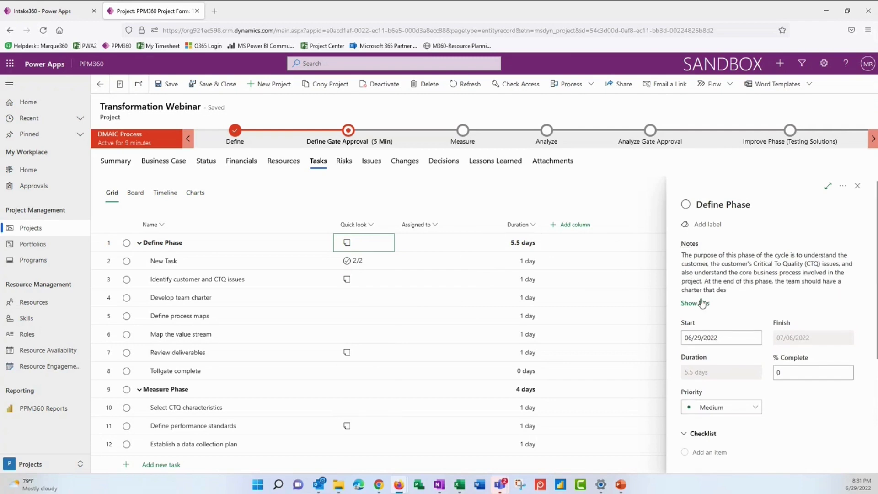
click(857, 185)
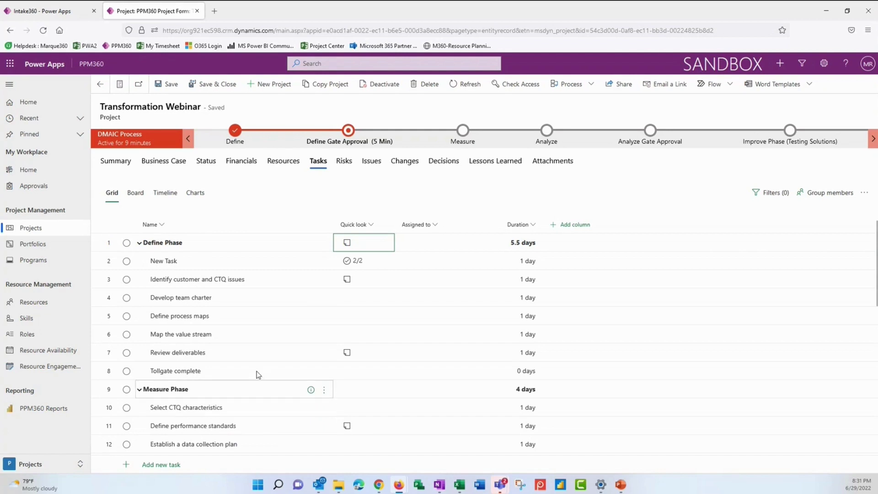
Step: Assign "New Task" to the team member already suggested for the project
click(468, 262)
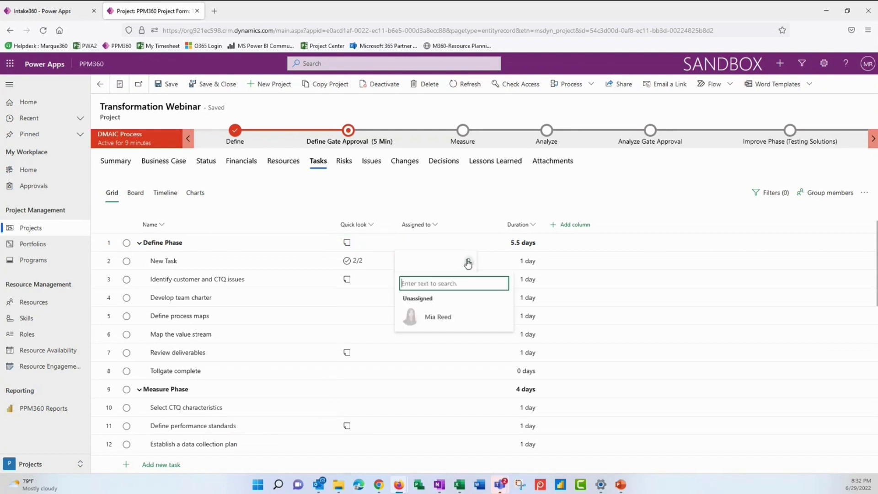
click(434, 322)
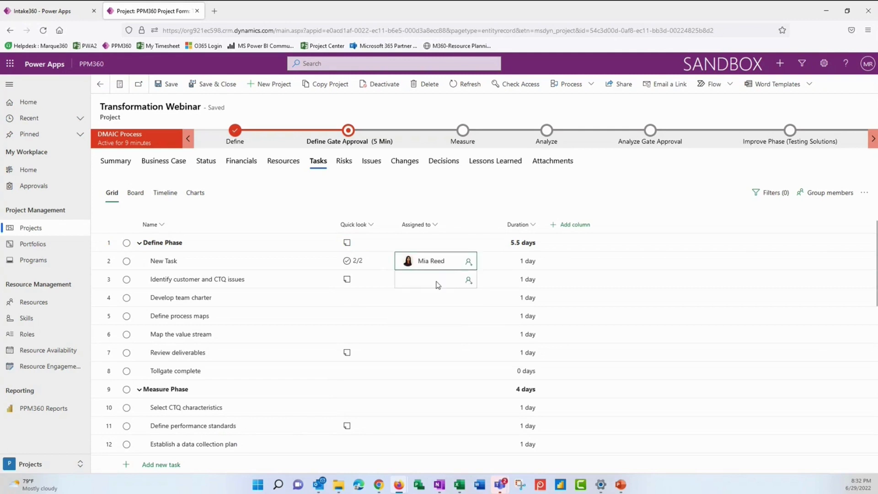
Step: Try to assign "Identify customer and CTQ issues" to either of two colleagues found by searching for their first names
click(467, 280)
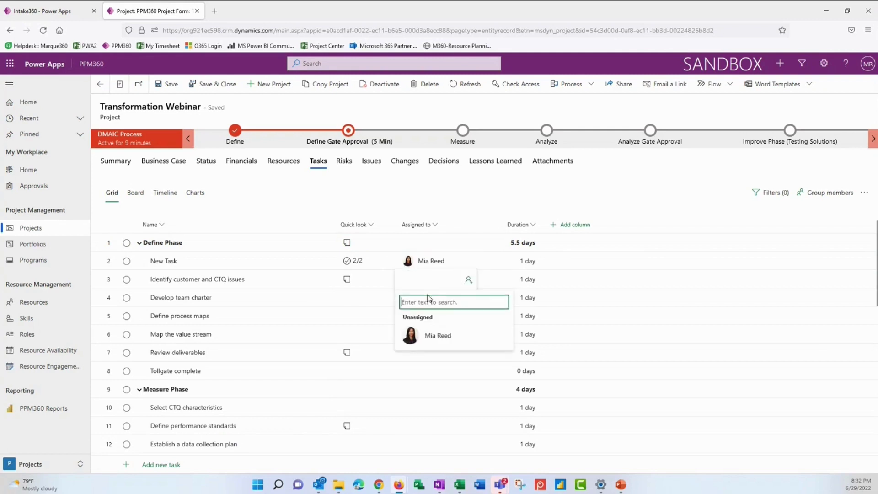
text(eryn)
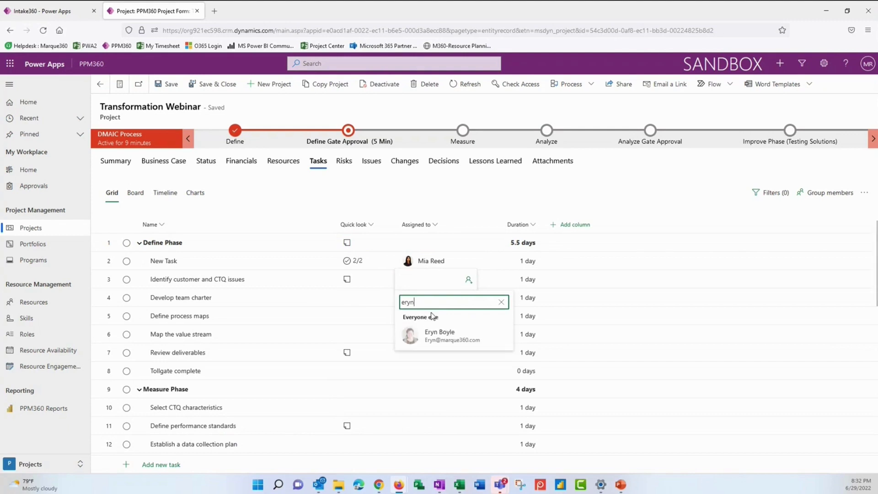
click(438, 334)
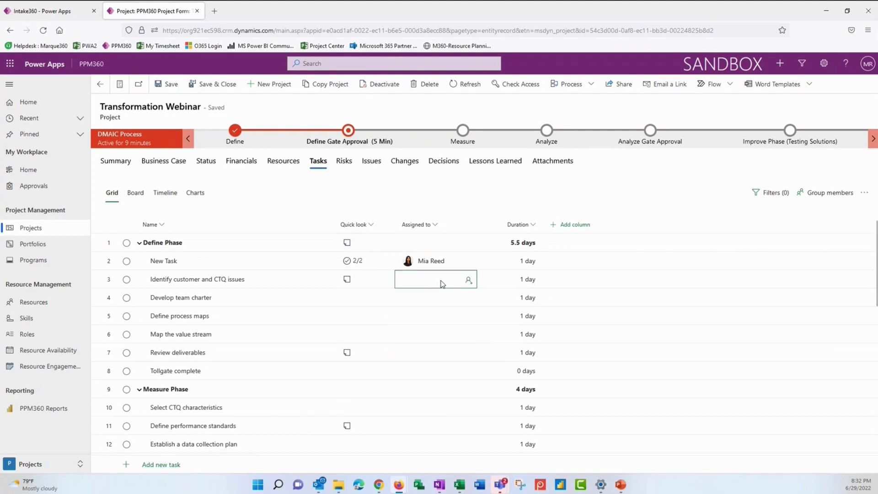
click(468, 280)
text(neall)
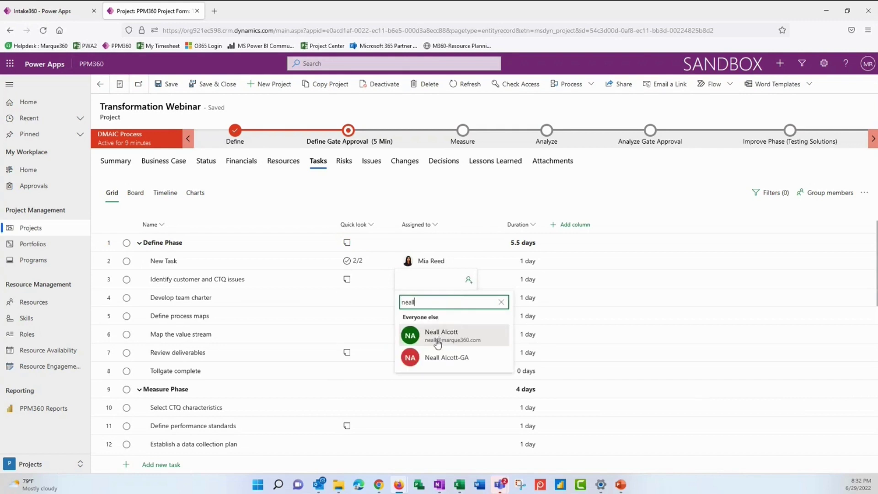
click(438, 344)
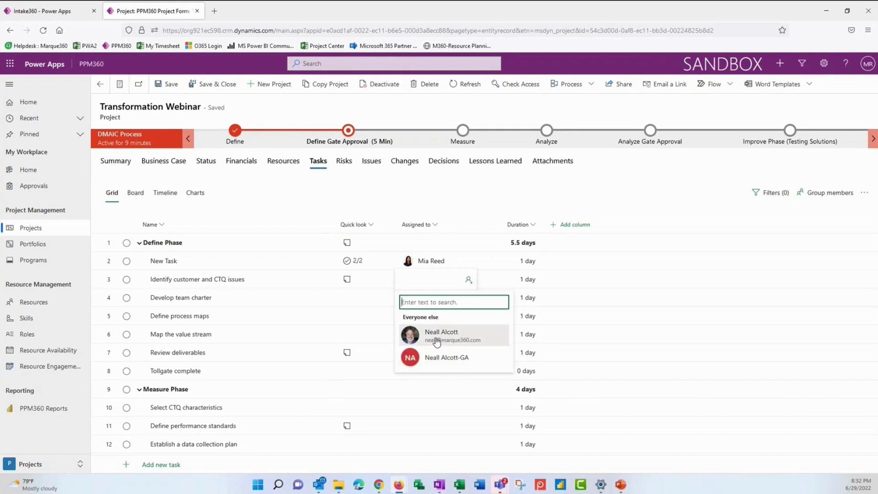
Step: Assign "Identify customer and CTQ issues", "Develop team charter" and "Define process maps" to the same team member as "New Task"
click(468, 280)
click(468, 281)
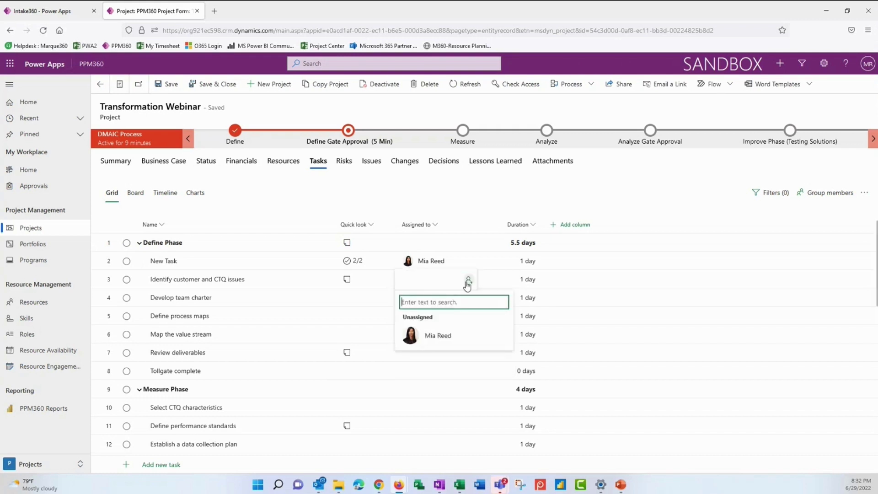
click(442, 333)
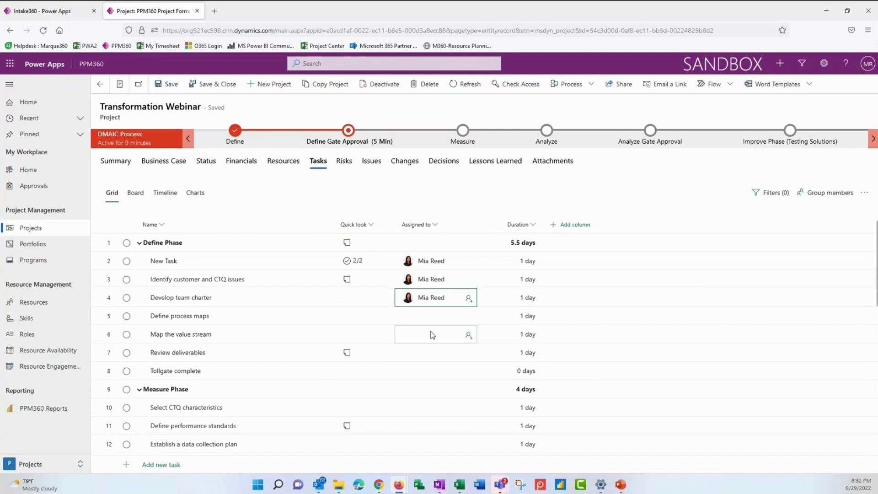
click(468, 323)
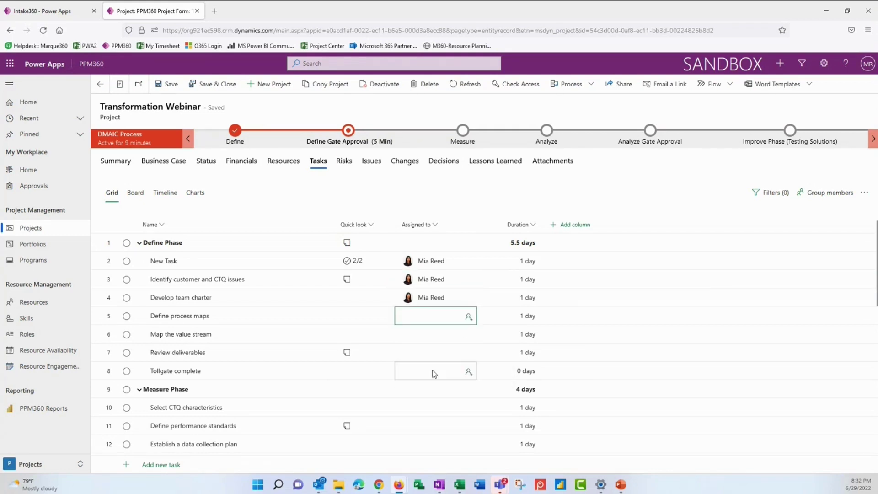
click(468, 316)
click(424, 371)
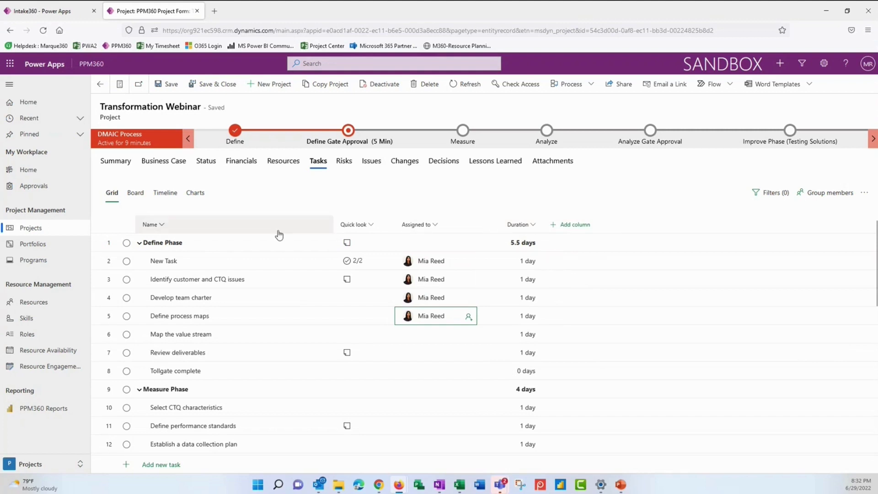
Step: Add the "Depends on" and "Start" columns to the task grid and check which other columns can be added
click(573, 229)
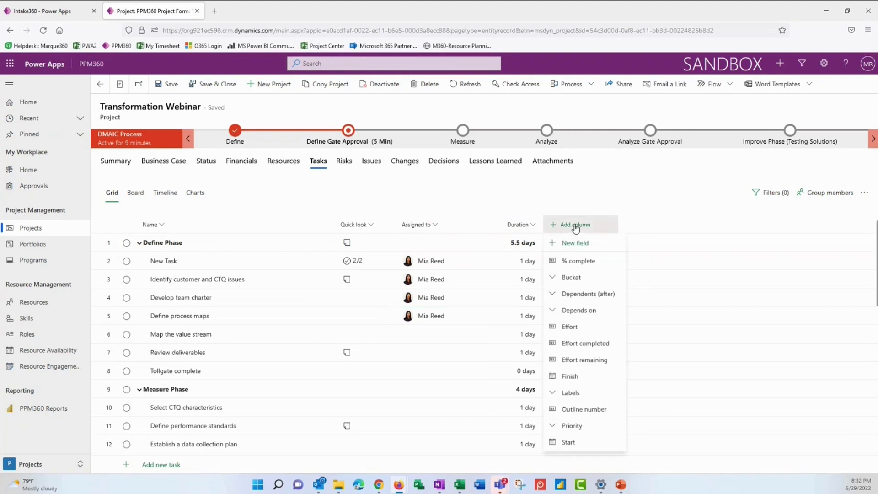
click(588, 315)
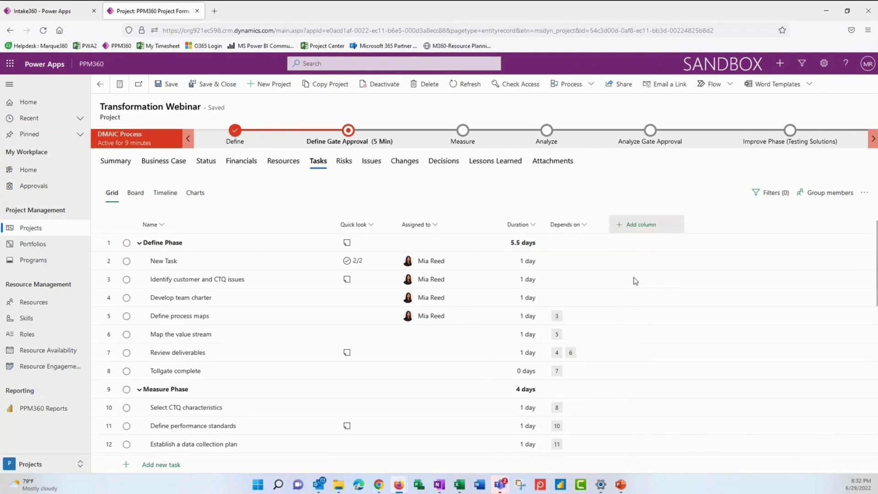
click(644, 229)
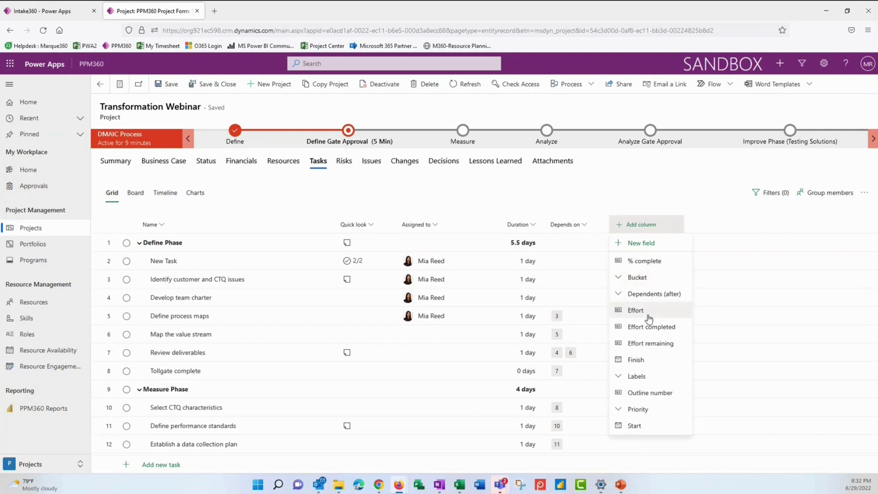
click(645, 424)
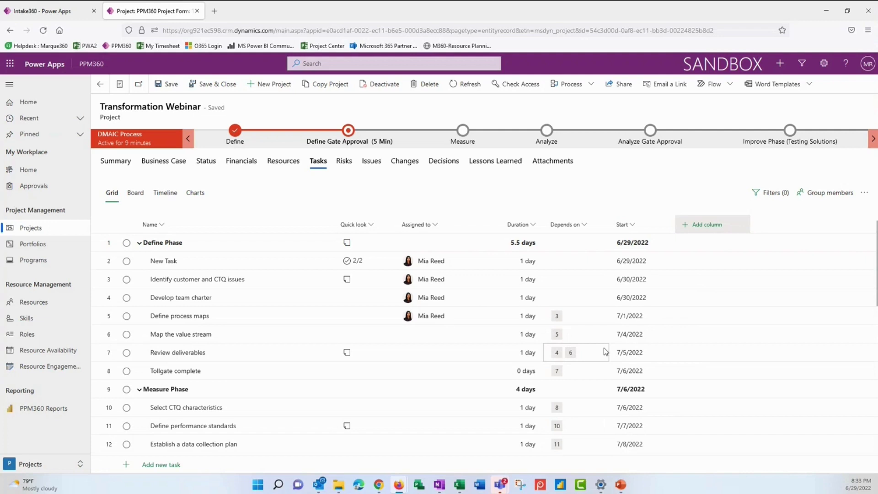
click(705, 224)
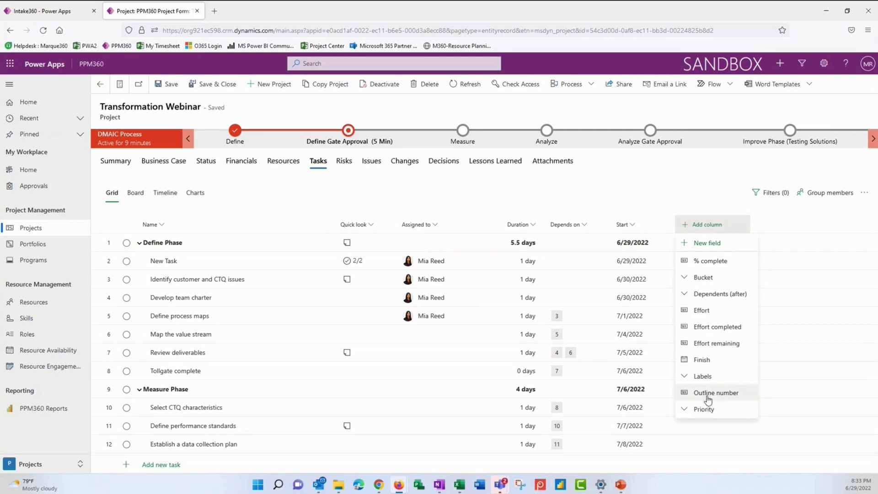
click(720, 200)
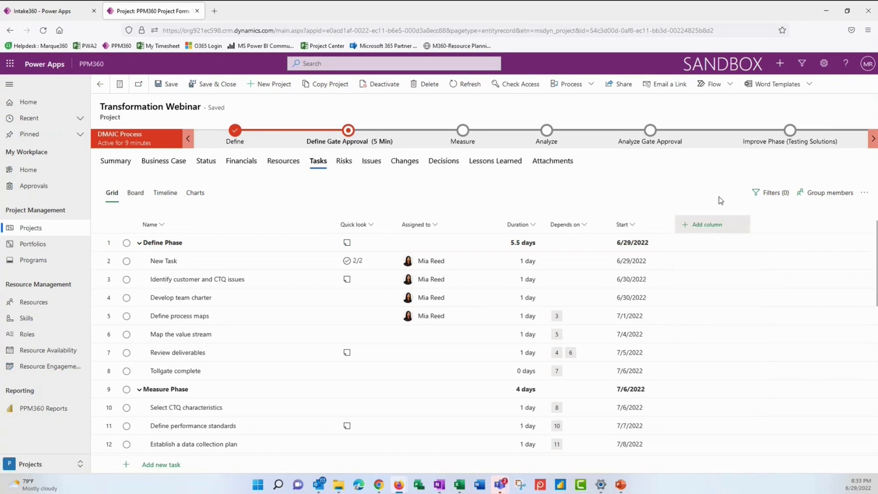
Step: Examine the available task filters, including the critical path option, and close them without applying any
click(772, 192)
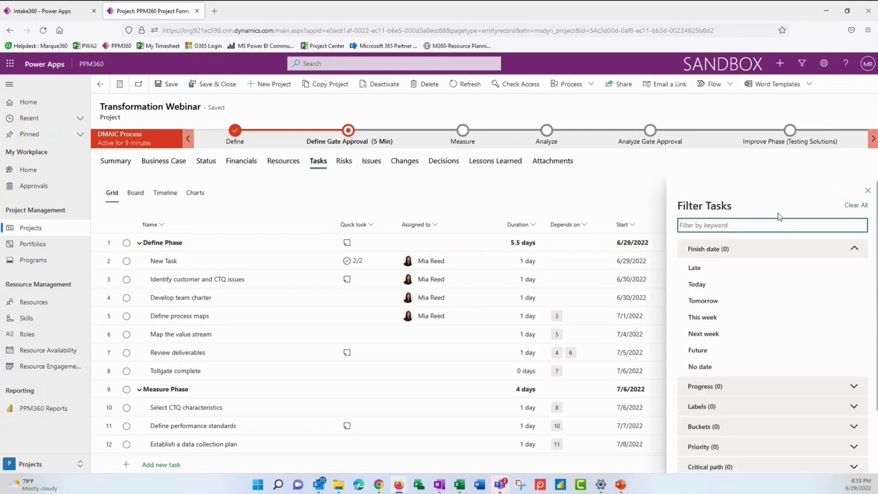
scroll(758, 356, down, 2)
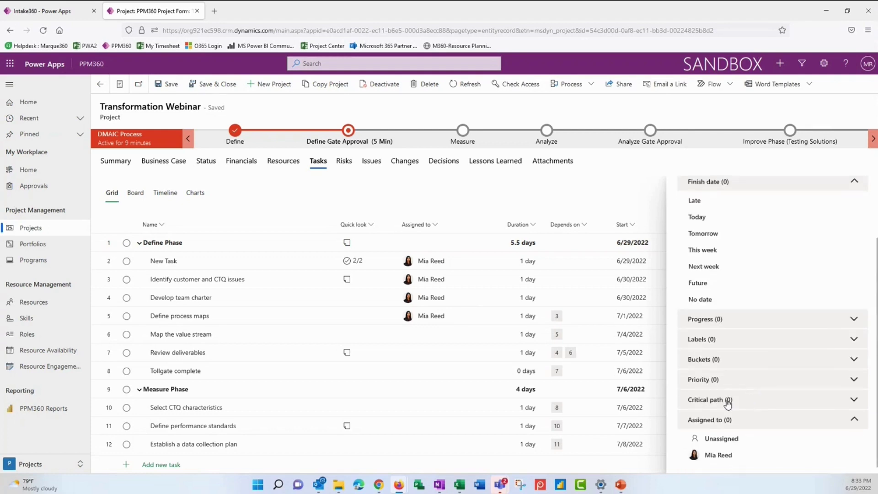
click(728, 402)
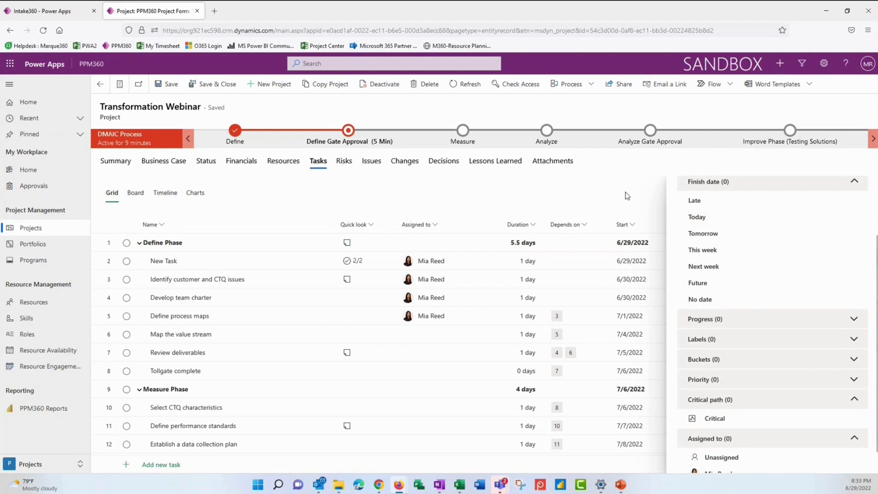
scroll(683, 240, up, 2)
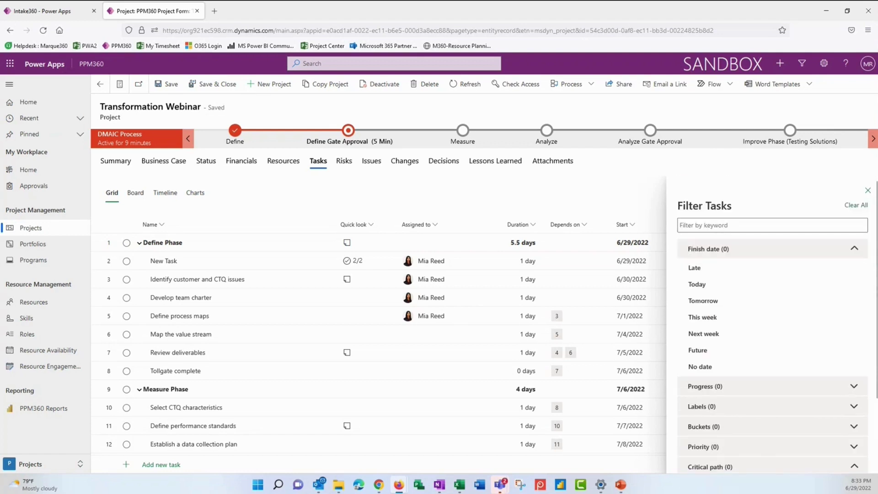
click(867, 190)
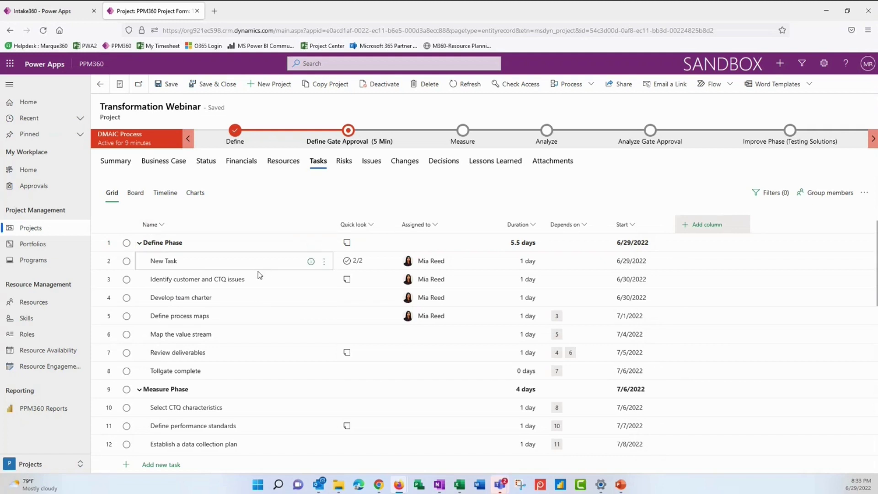
Step: Add a task named "Another new task" at the end of the task list
scroll(209, 395, down, 2)
scroll(209, 397, down, 5)
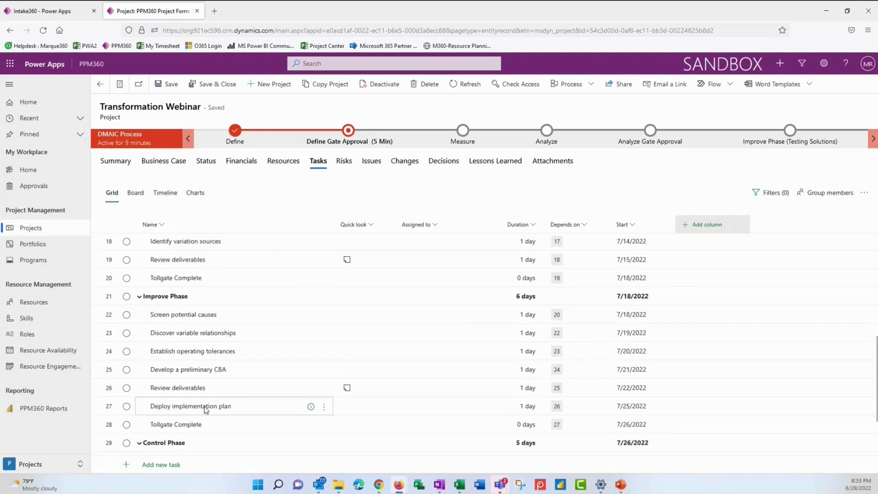
click(159, 465)
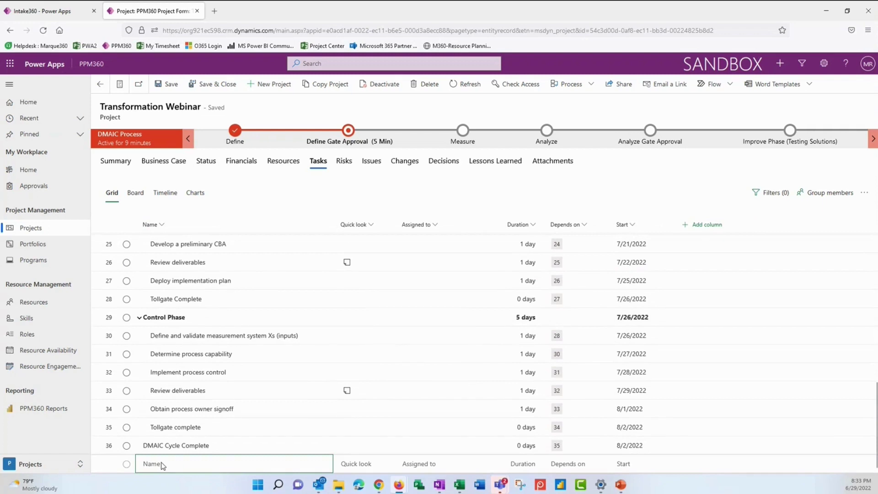
text(Another new task)
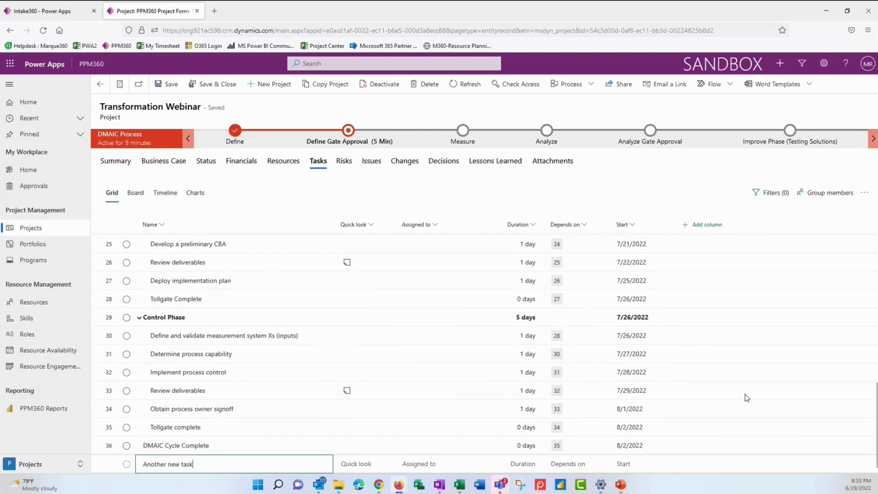
key(Return)
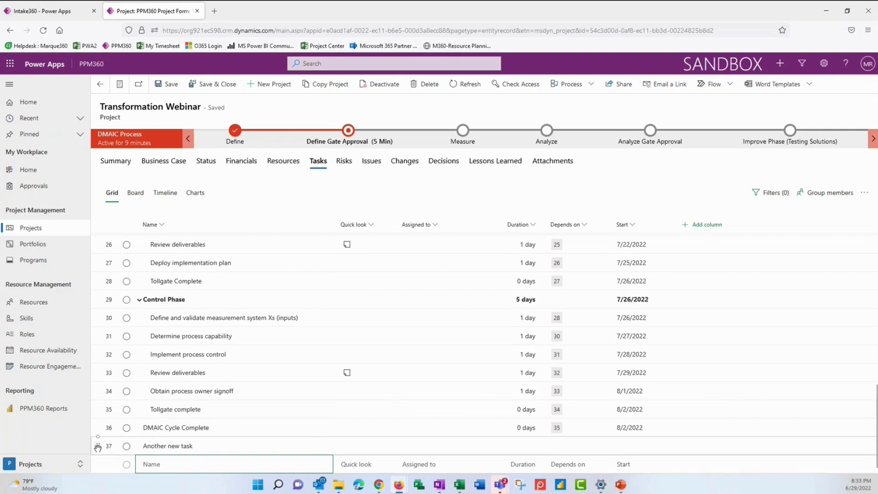
Step: Move "Another new task" into the Define Phase between "Define process maps" and "Map the value stream", and show its available task actions
drag(99, 408, 141, 311)
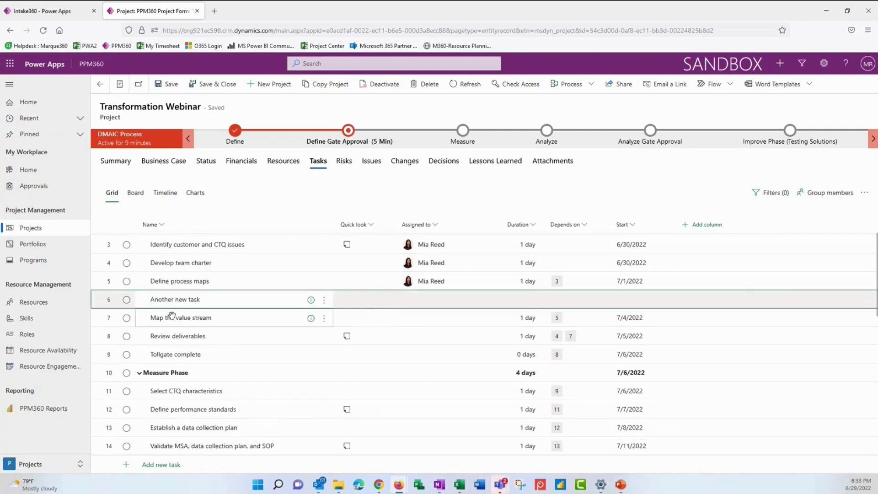
click(324, 299)
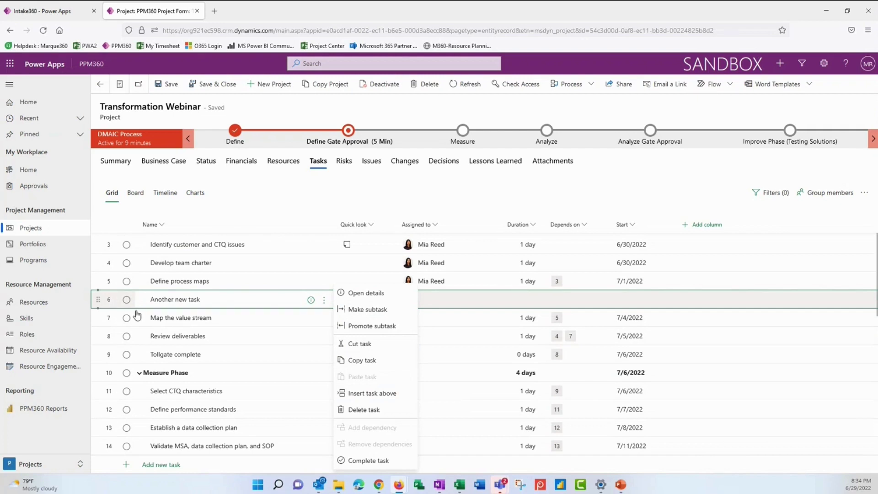
Step: Switch the tasks to the board view and examine the details, checklist and effort of "New Task"
scroll(173, 328, up, 2)
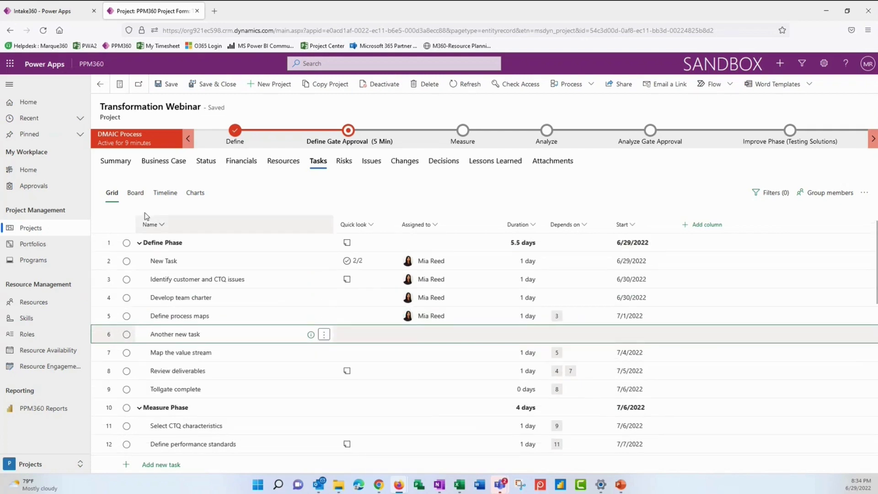
click(140, 198)
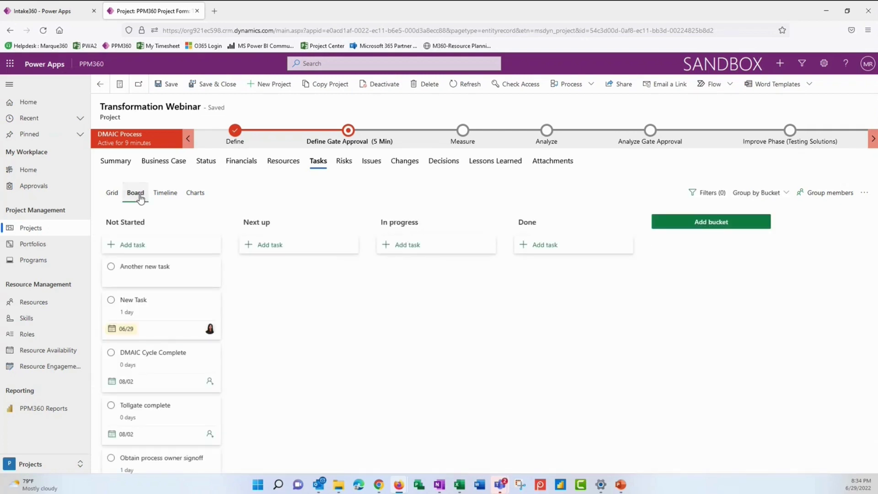
click(174, 310)
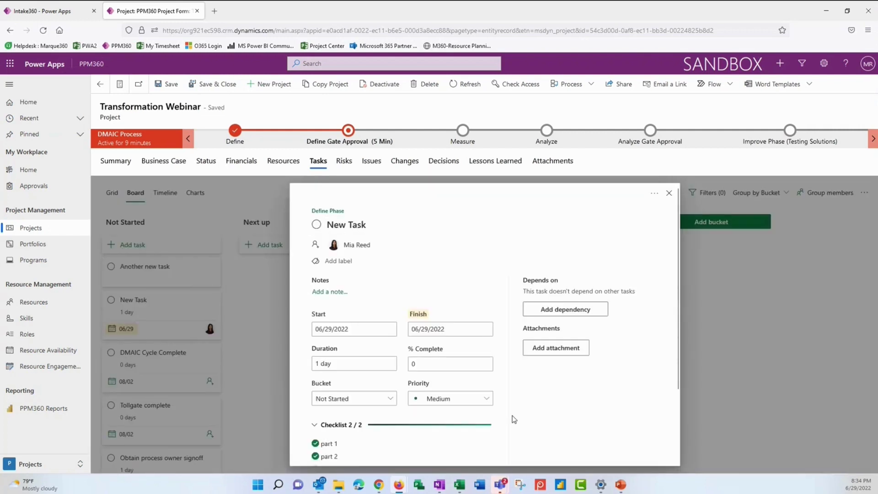
scroll(418, 394, down, 2)
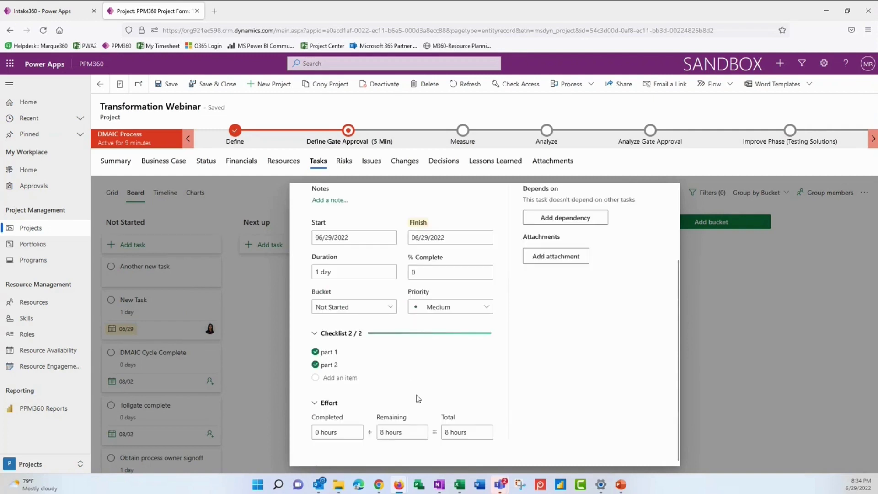
scroll(418, 397, up, 2)
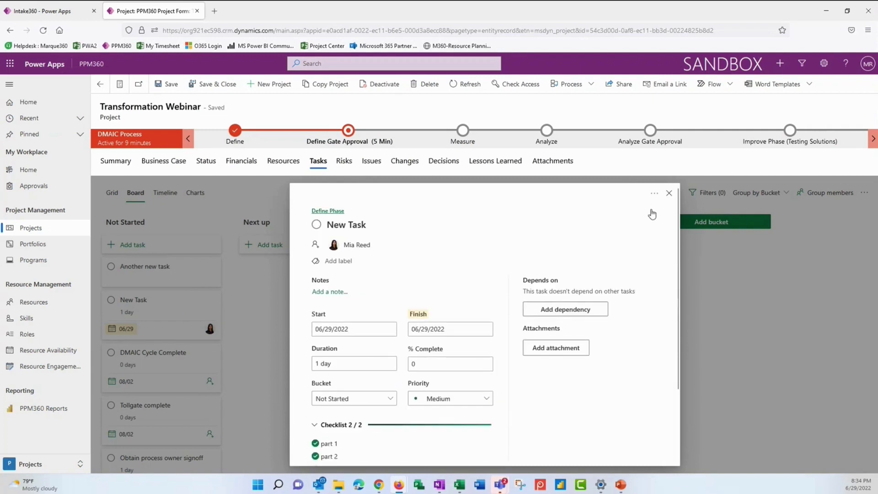
click(668, 193)
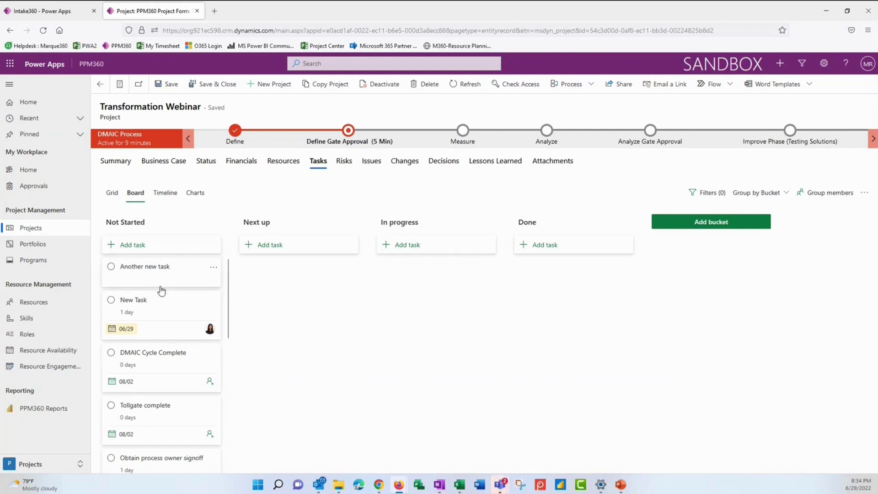
Step: Check the board's grouping choices and the actions available for the "Done" bucket
click(773, 196)
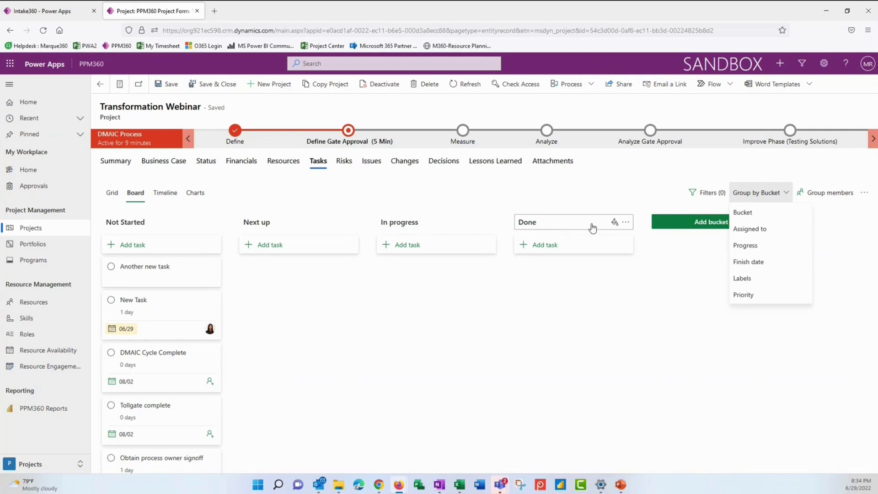
click(623, 224)
click(623, 224)
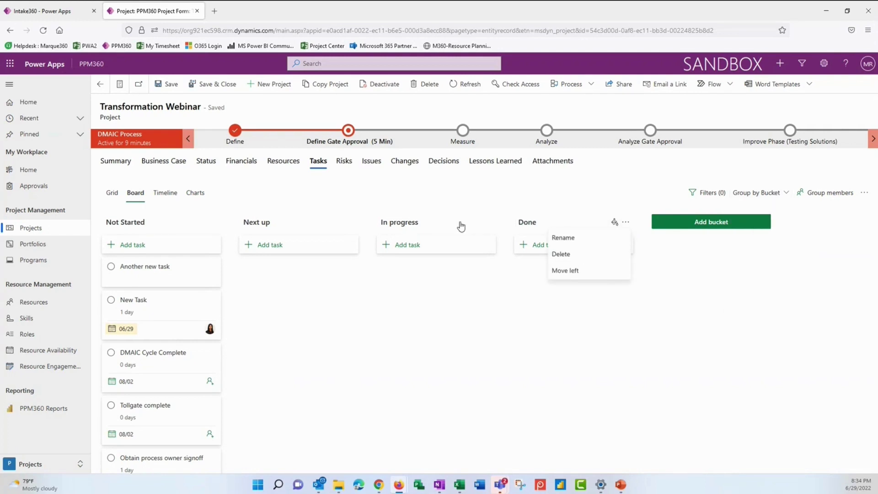
Step: Color the "In progress" bucket light pink and the "Next up" bucket light green
click(477, 222)
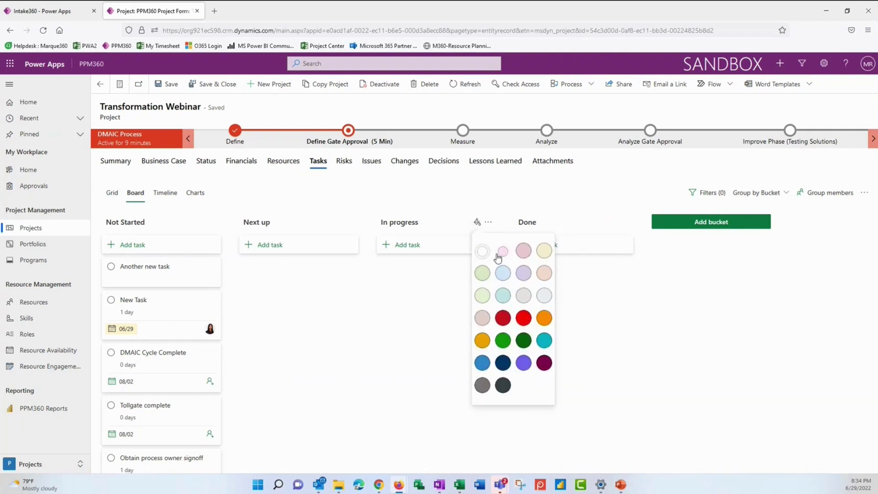
click(496, 253)
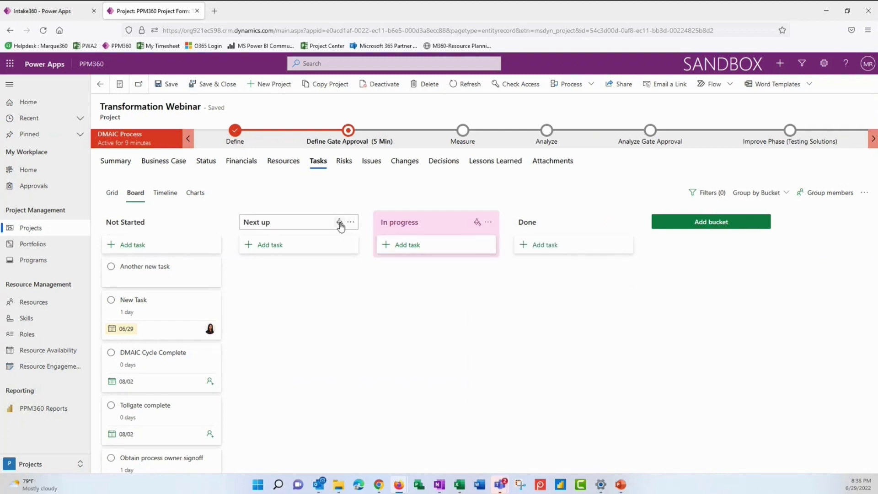
click(339, 222)
click(345, 274)
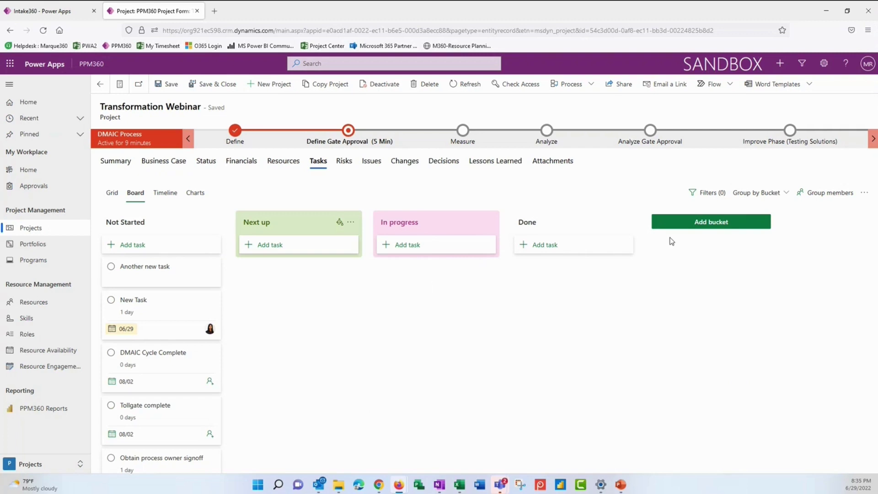
Step: Group the board by Assigned to and move the unassigned "Map the value stream" task to the team member's column
click(760, 192)
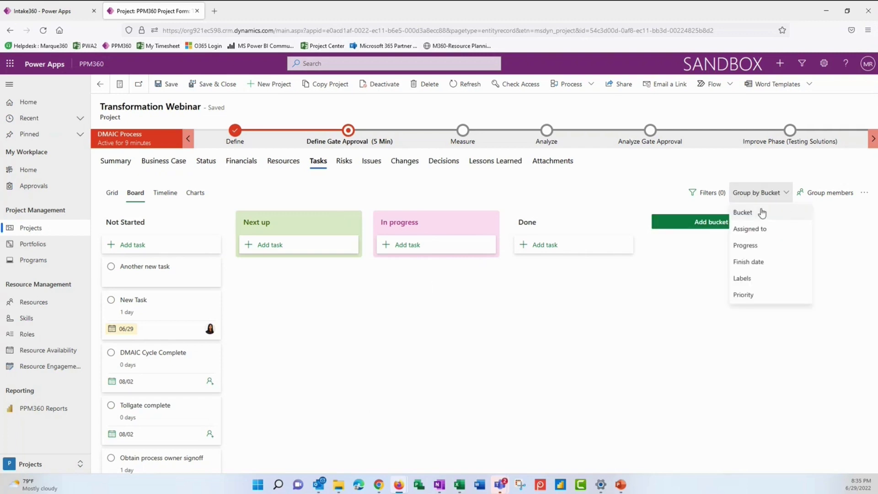
click(760, 229)
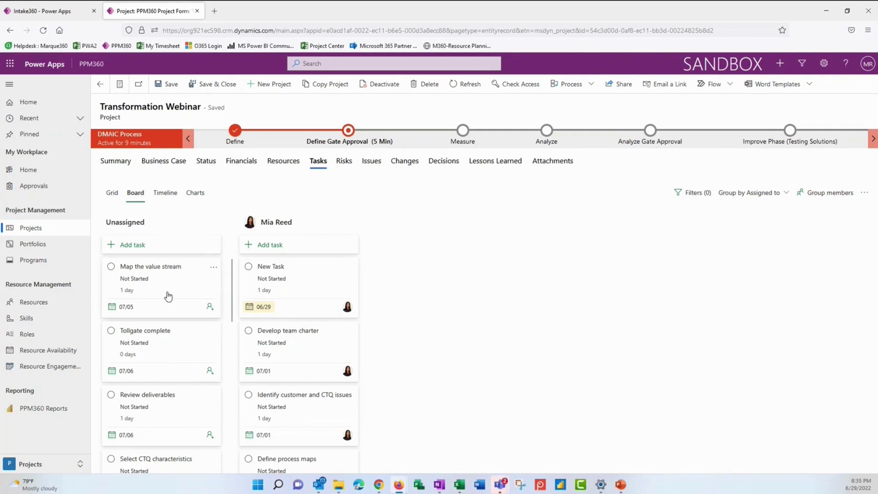
drag(157, 292, 286, 325)
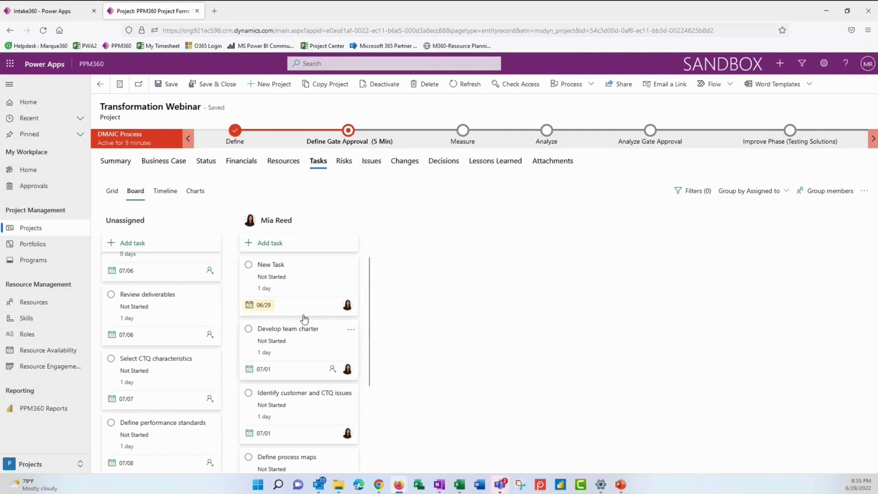
Step: Group the board by Progress and move "New Task" to In progress and "Define process maps" to Completed
click(785, 194)
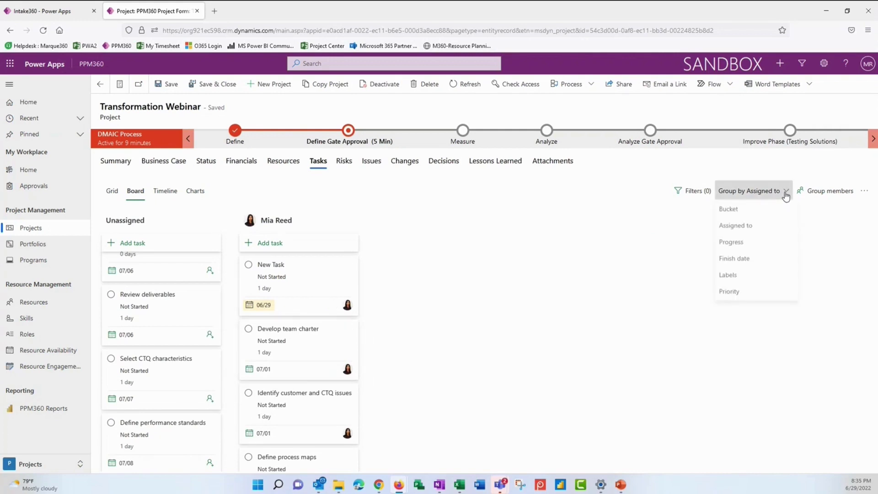
click(757, 243)
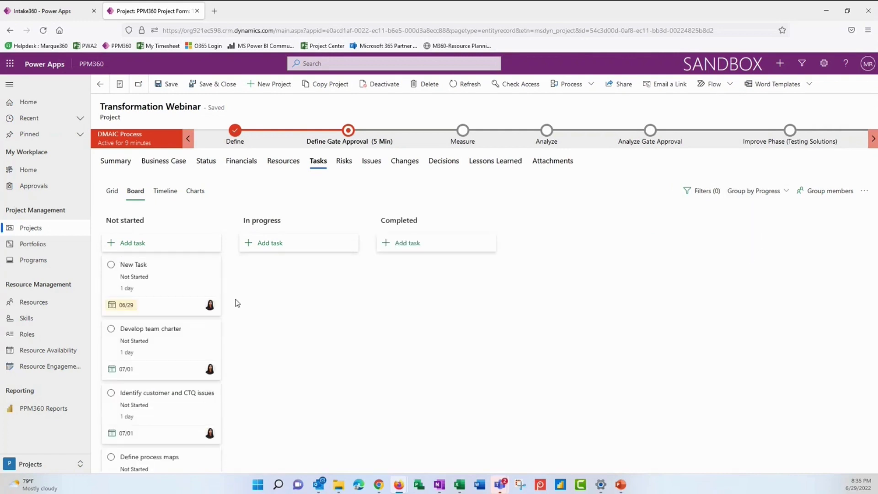
drag(158, 273, 279, 293)
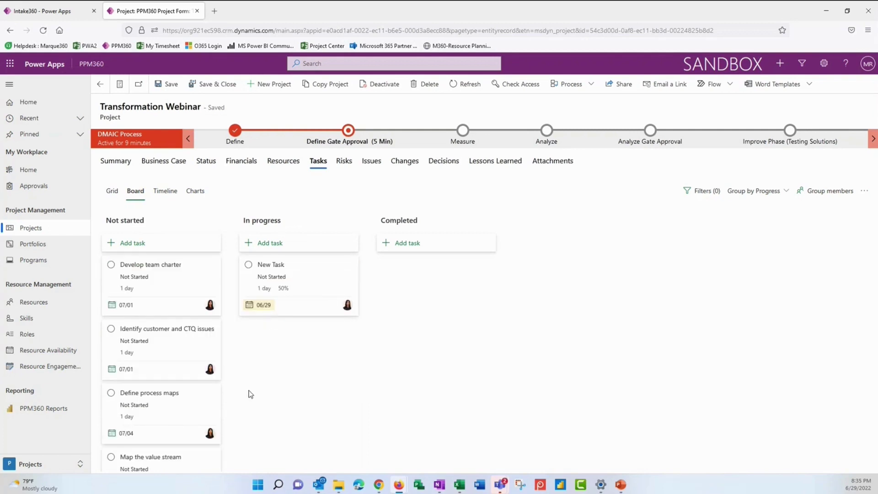
drag(172, 407, 436, 281)
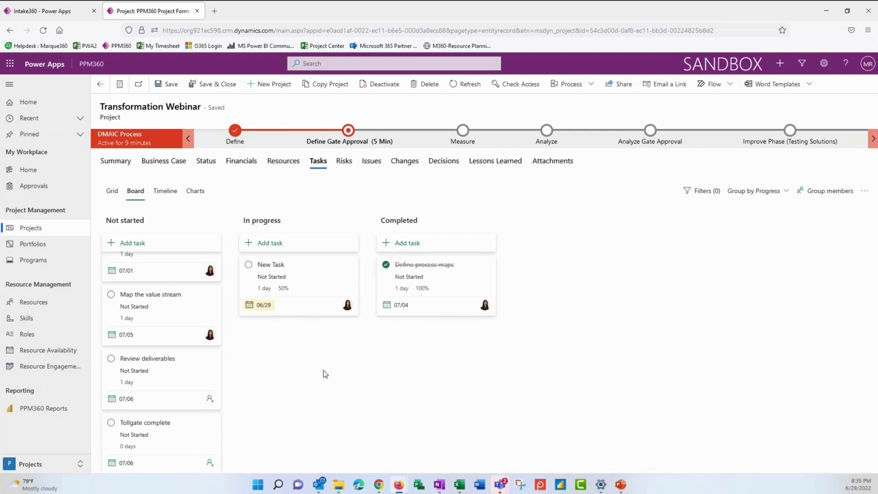
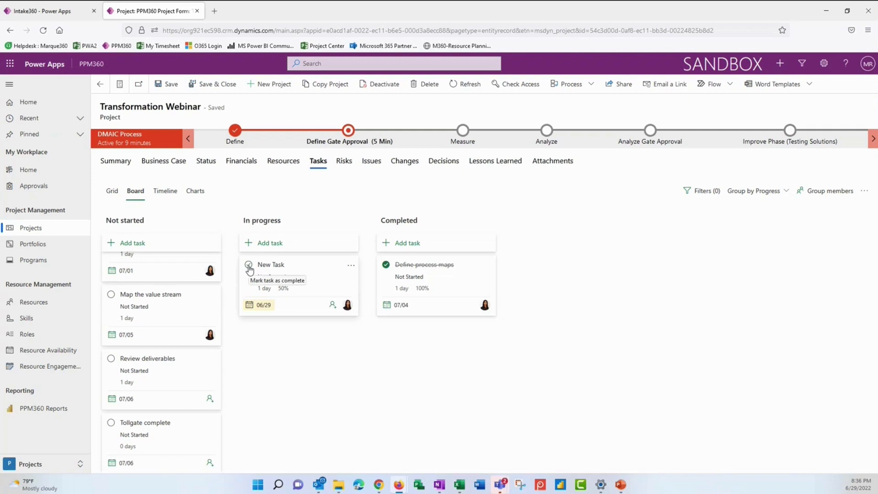
Step: Mark "New Task" as complete and move "Map the value stream" to In progress
click(248, 264)
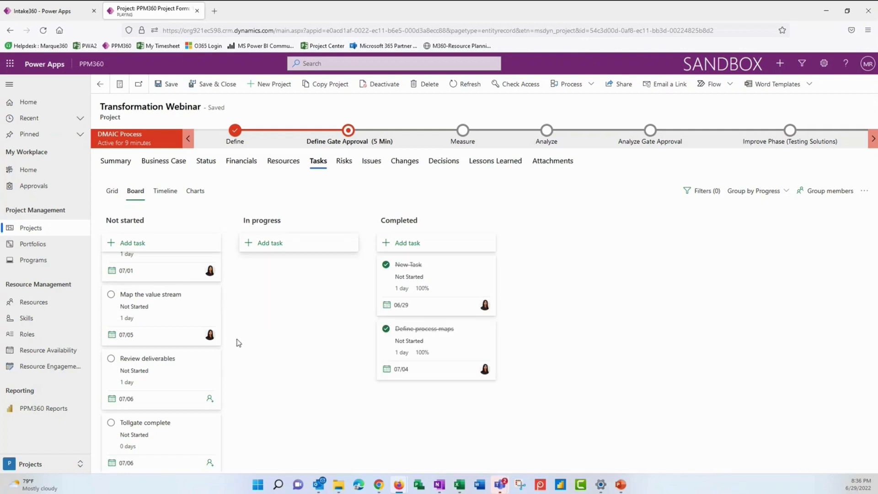
drag(170, 315, 291, 327)
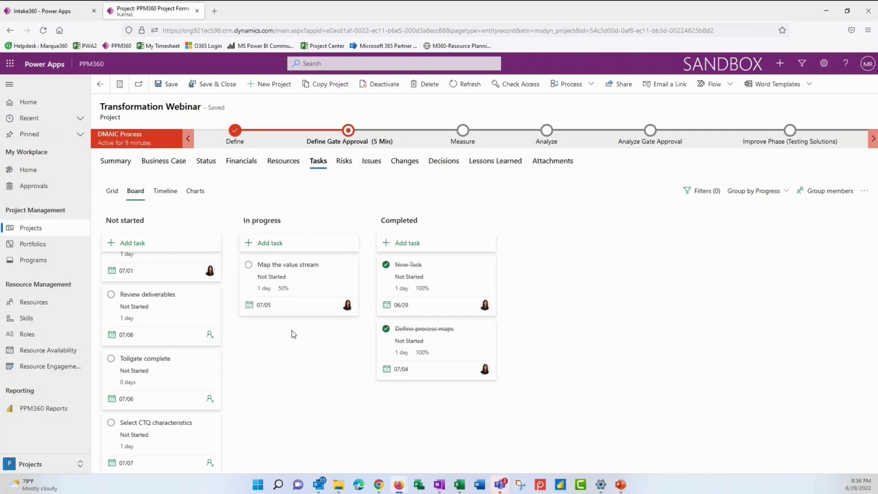
Step: Filter the board by the finish dates Late, Today, Tomorrow, This week and Next week
click(783, 196)
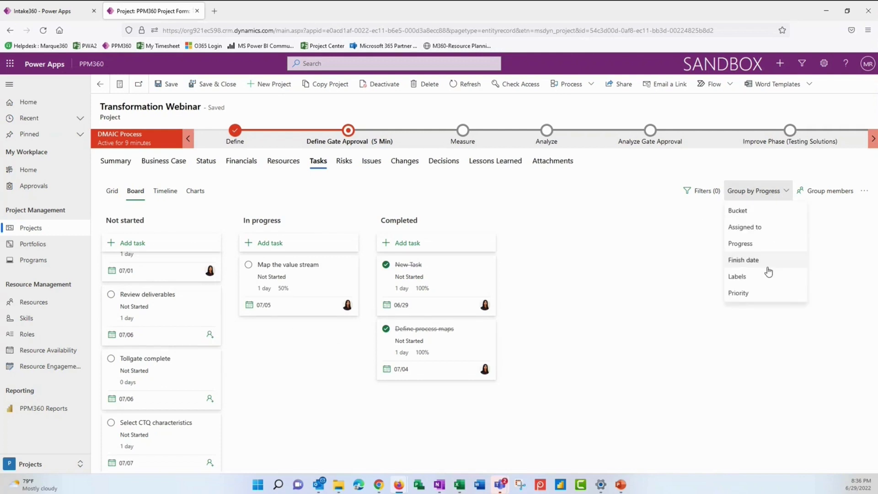
click(714, 192)
click(714, 192)
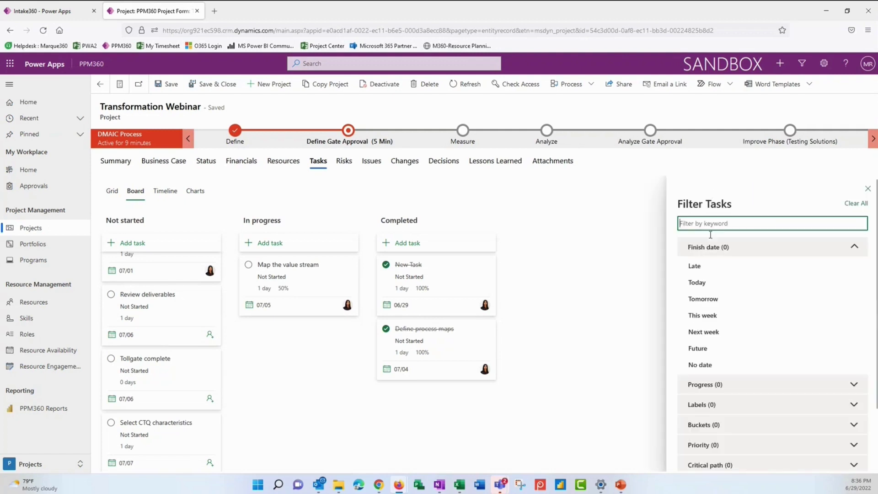
click(715, 270)
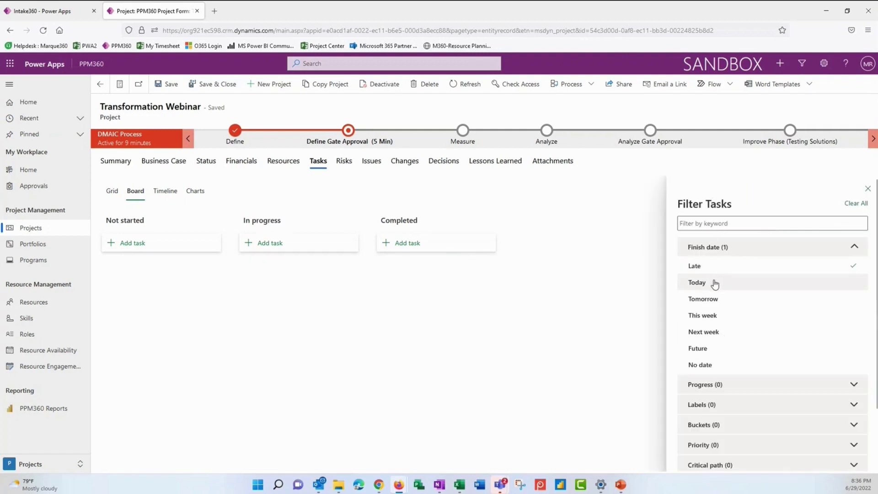
click(715, 283)
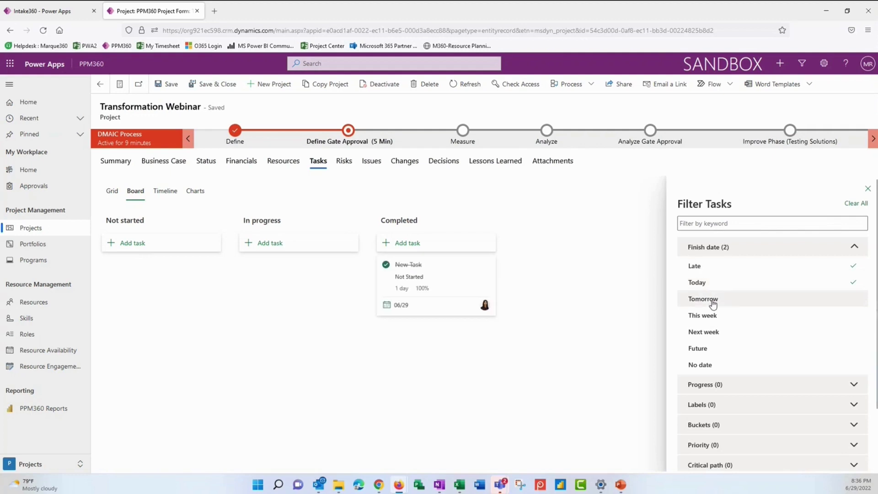
click(712, 299)
click(711, 315)
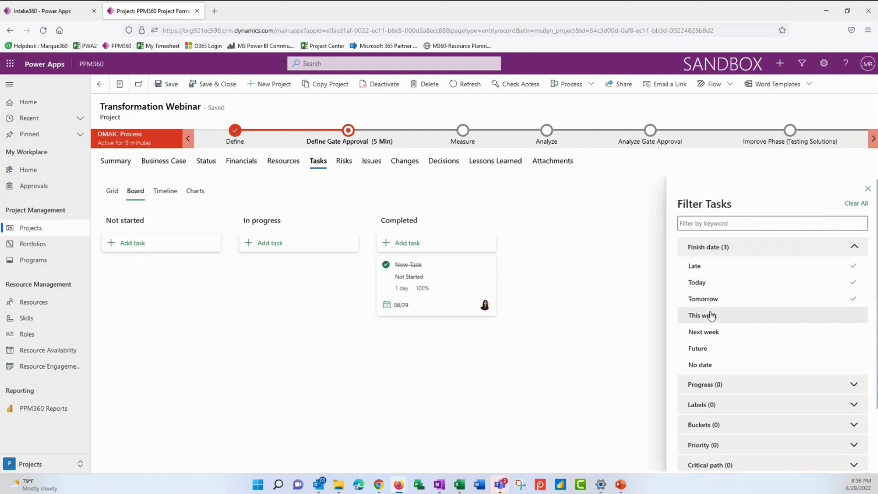
click(709, 333)
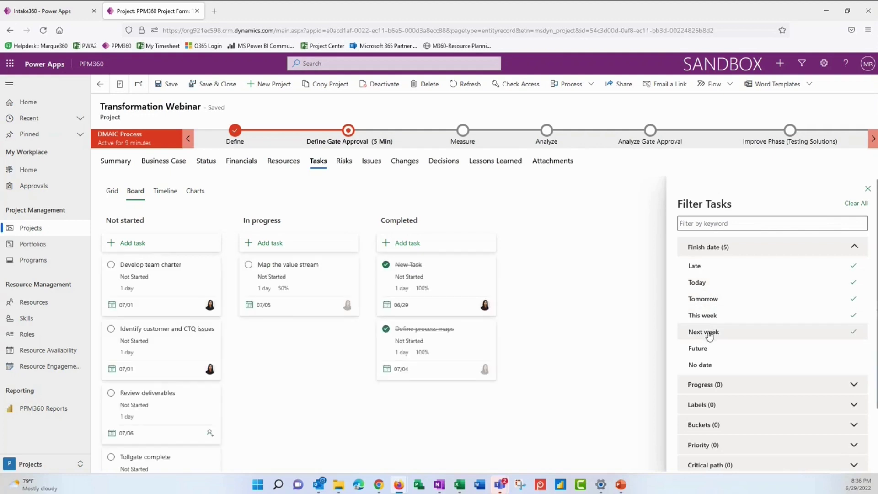
Step: Clear all task filters and check the remaining filter categories, including the assignee options
click(852, 204)
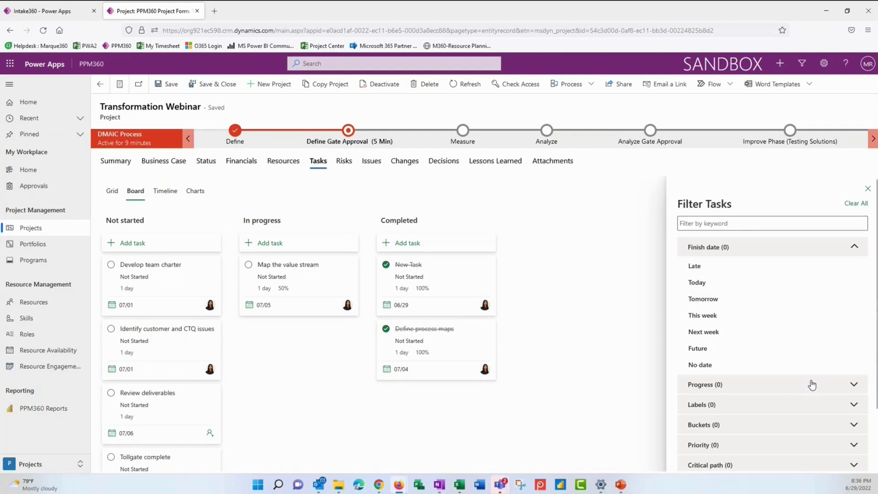
scroll(807, 393, down, 3)
click(854, 179)
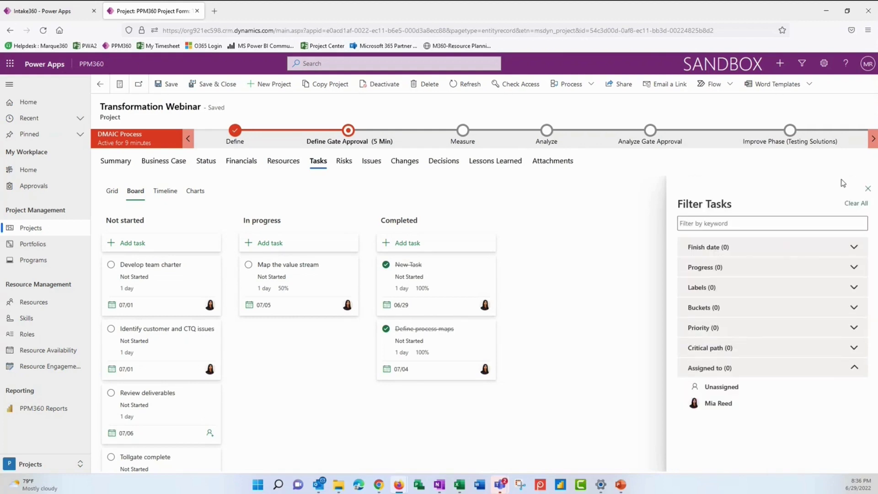
Step: In the timeline view, link the end of "New Task" to the start of the "Identify customer and CTQ issues" task
click(164, 192)
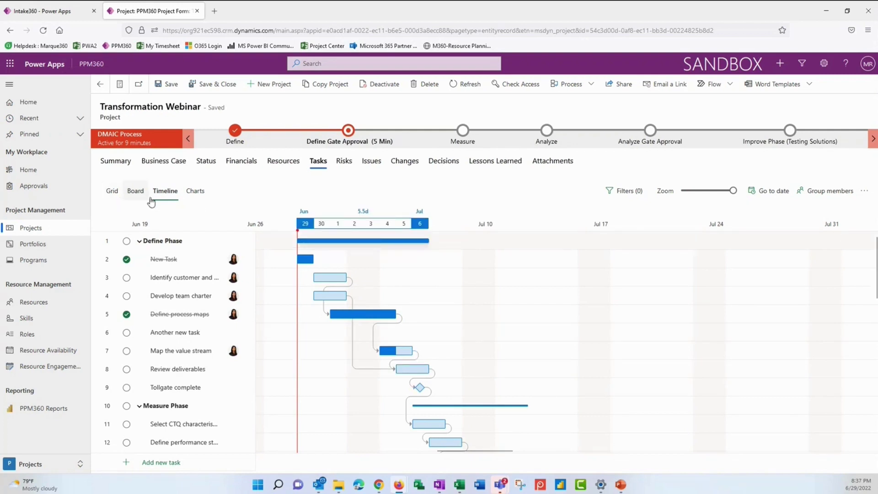
mouse_move(323, 296)
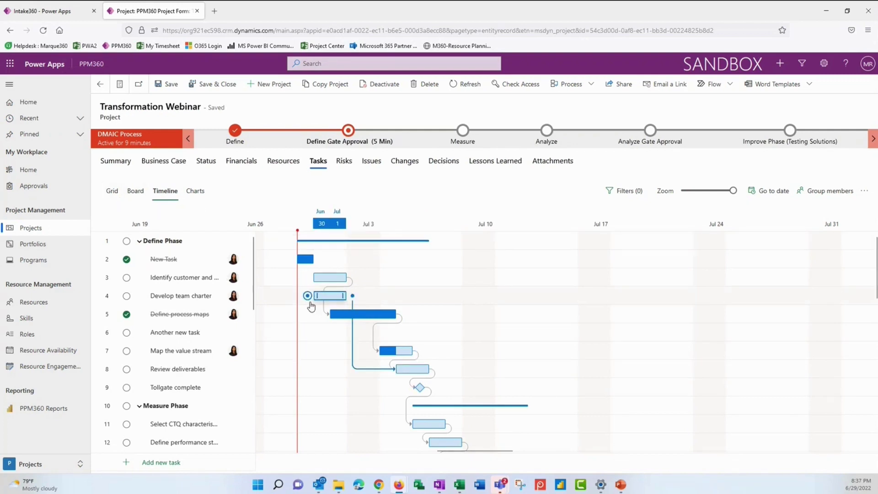
mouse_move(319, 260)
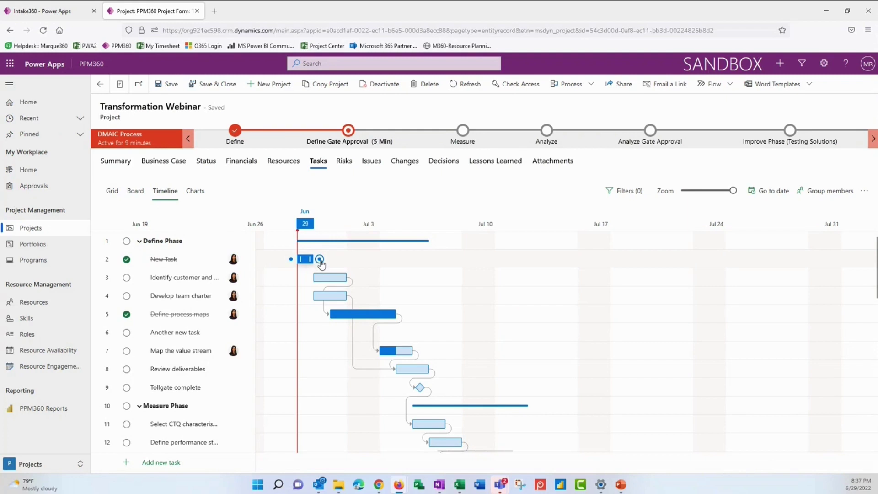
drag(319, 258, 309, 283)
Step: Make "Develop team charter" depend on "Define process maps" and extend the "New Task" bar through June 30
mouse_move(310, 291)
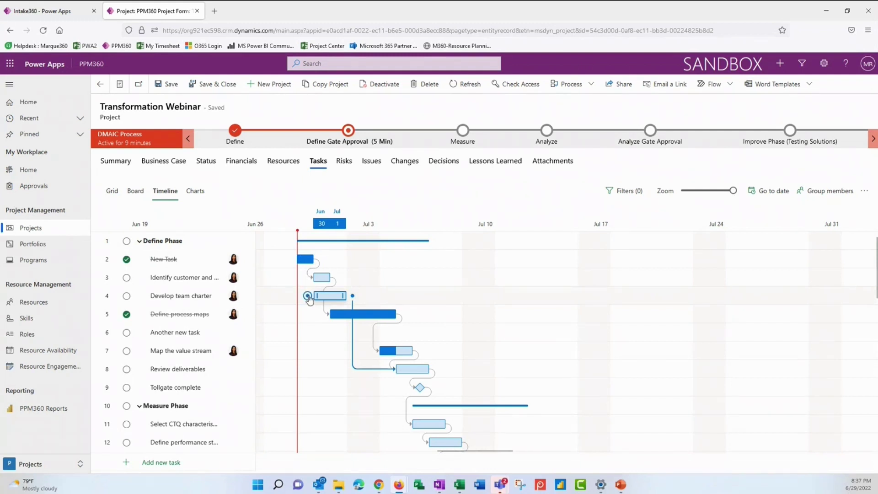
drag(310, 298, 331, 317)
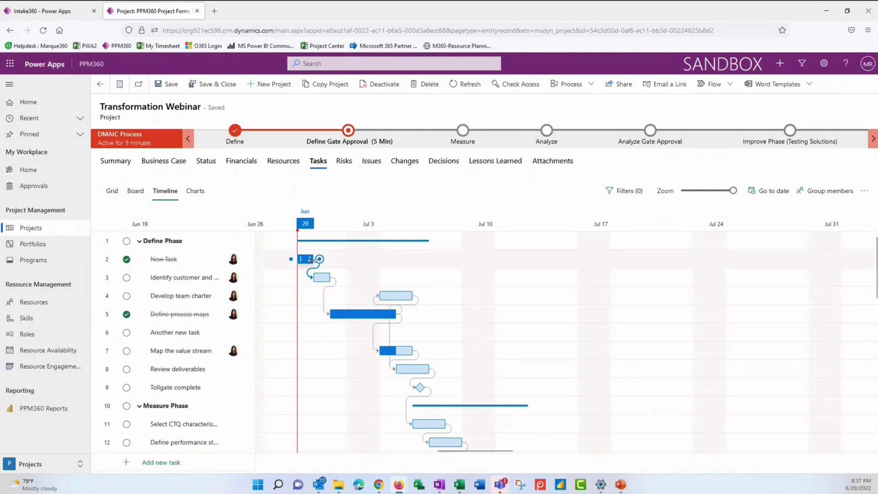
drag(314, 259, 391, 281)
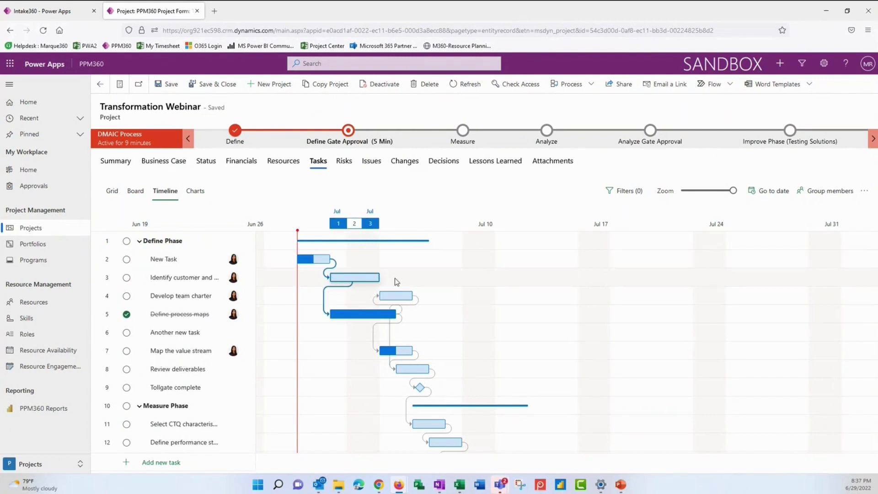
Step: Move the "Develop team charter" bar to July 6–7 and look over the dependent tasks in the following phases
drag(391, 297, 434, 300)
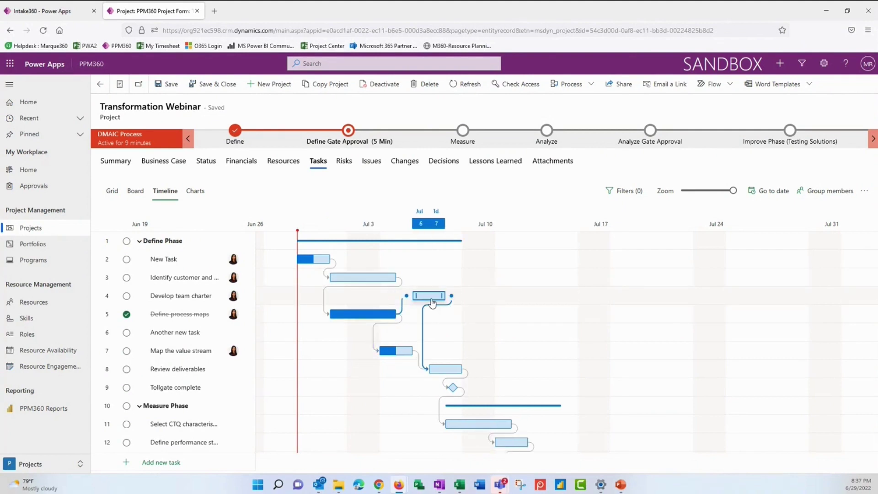
click(427, 330)
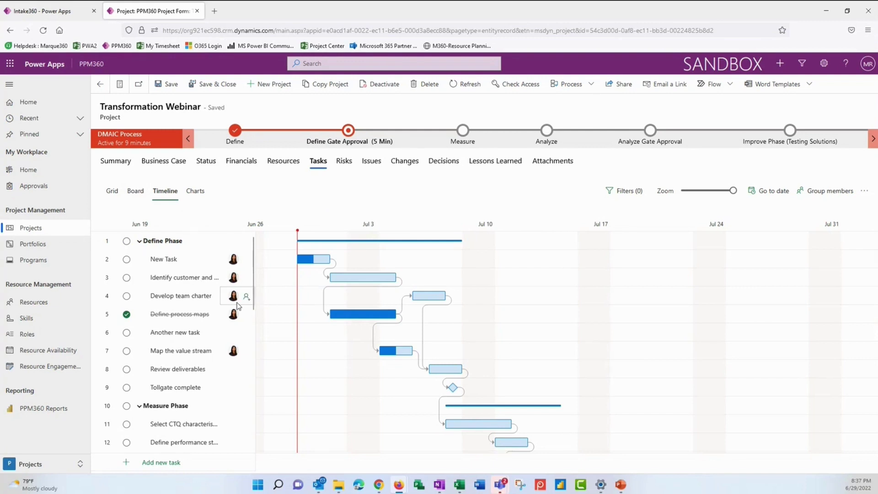
scroll(543, 428, down, 2)
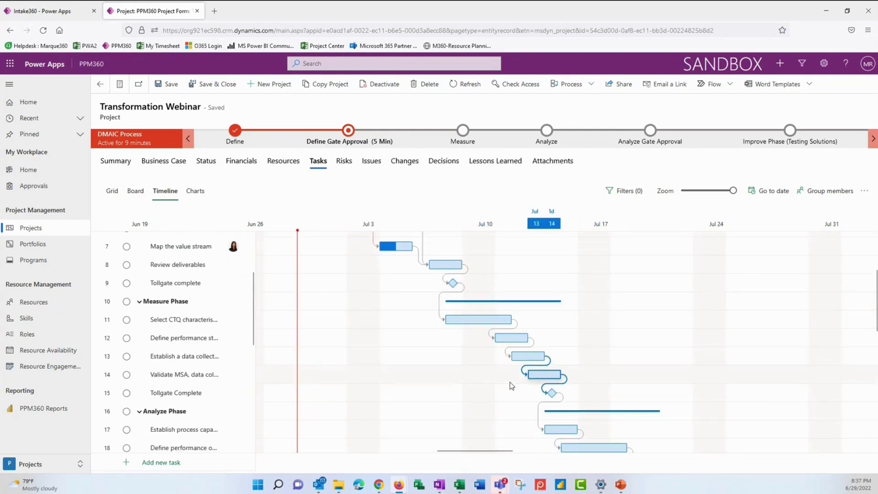
scroll(513, 407, down, 3)
scroll(515, 406, up, 4)
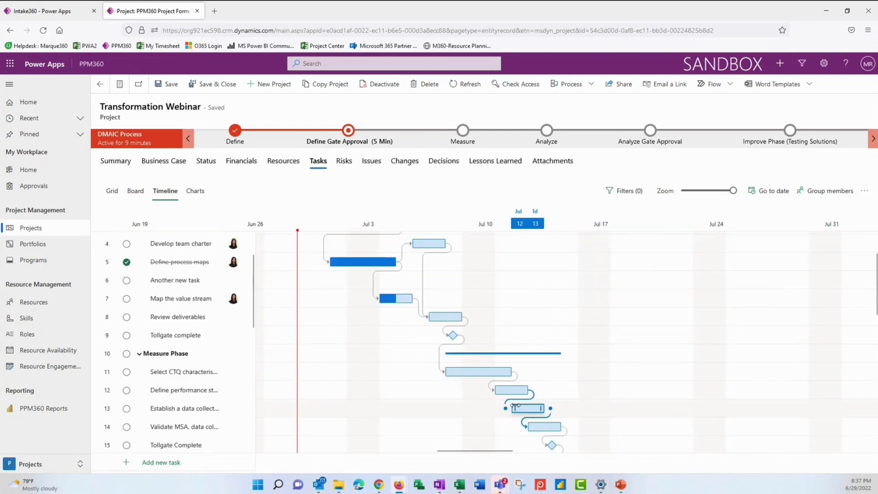
scroll(516, 408, down, 1)
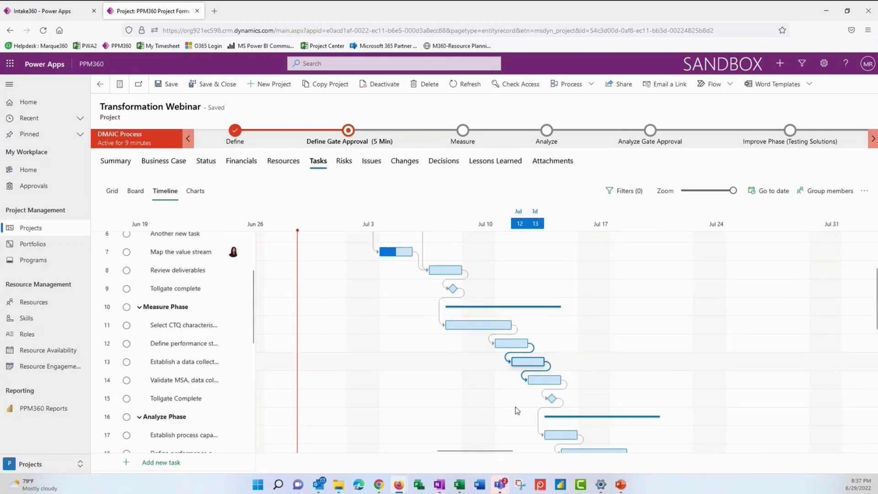
scroll(515, 409, down, 3)
scroll(515, 410, up, 6)
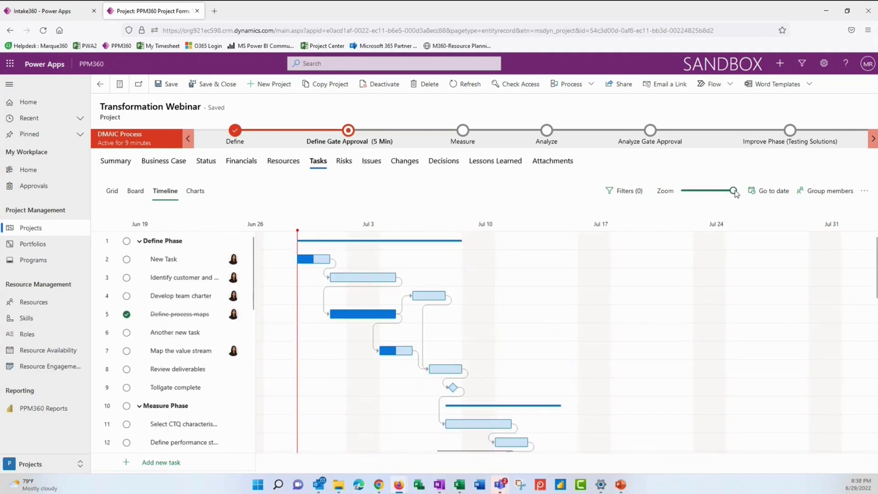
Step: Show the critical path on the timeline, check which tasks it marks, and turn it off again
click(634, 197)
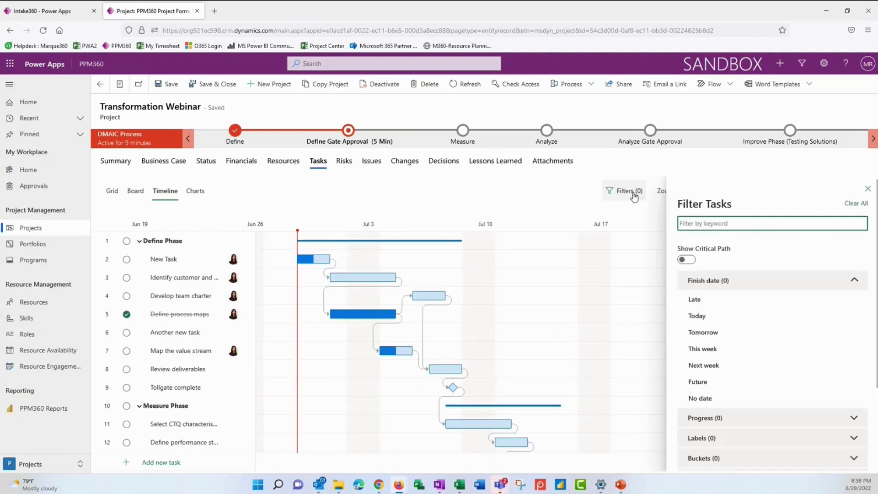
click(686, 261)
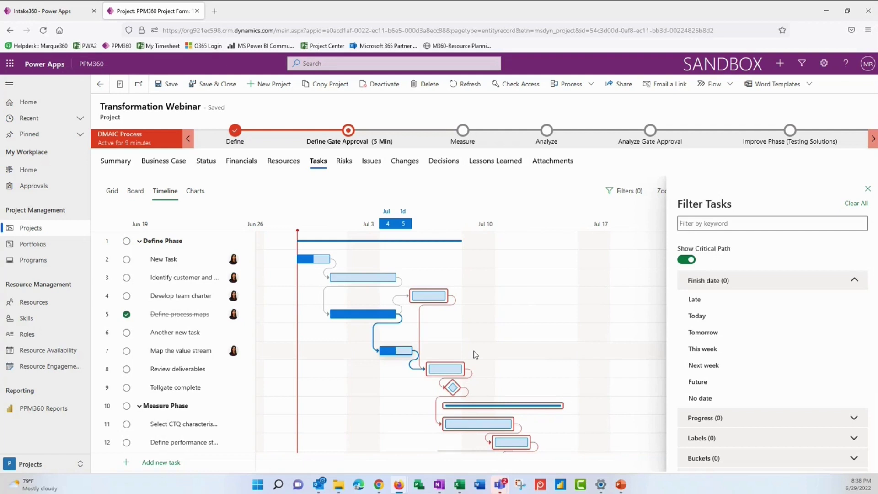
click(687, 261)
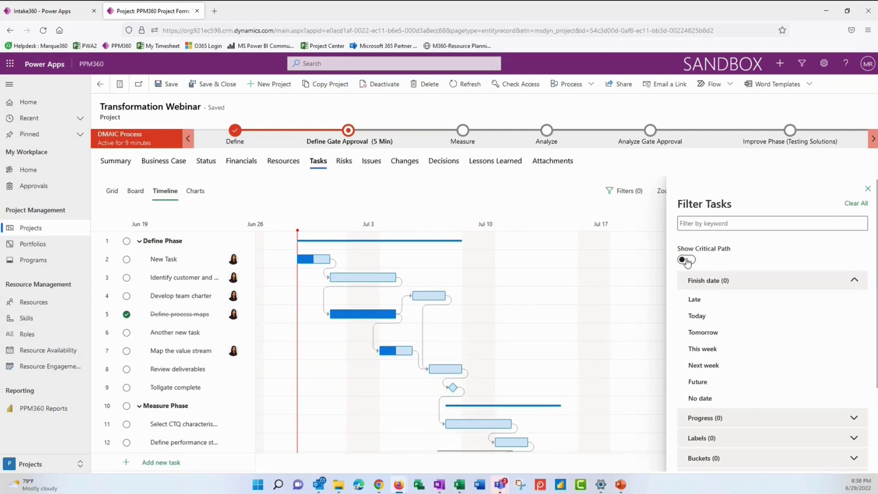
click(867, 189)
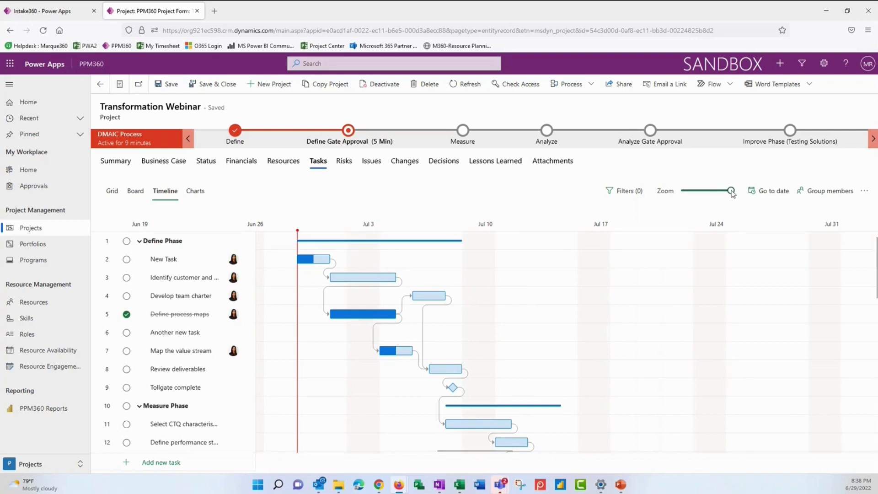
Step: Try the timeline zoom and use Go to date to bring the project's task bars back into view
mouse_move(732, 190)
mouse_down()
mouse_move(688, 192)
mouse_move(733, 191)
mouse_up()
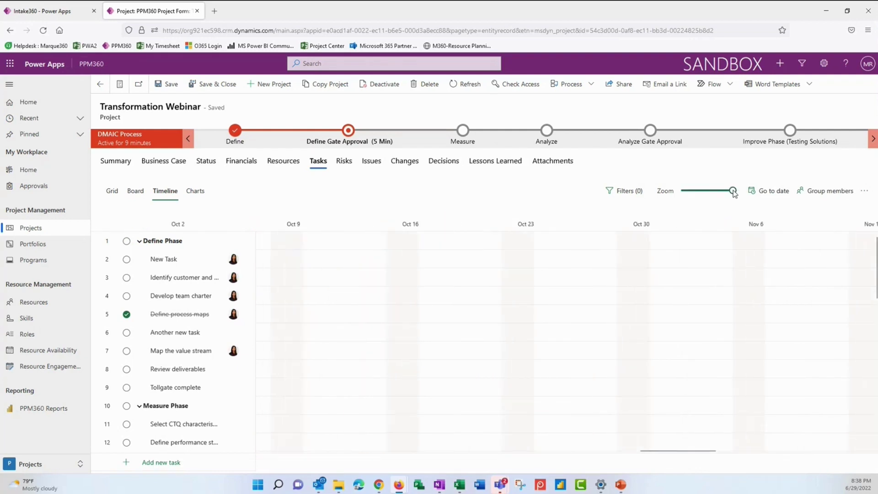
click(771, 193)
click(795, 300)
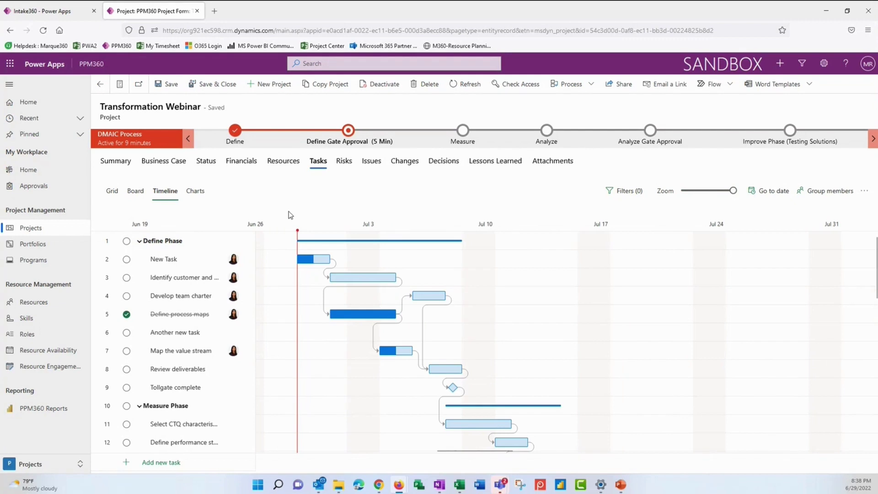
Step: Examine the project's task charts by status, bucket and effort per person
click(195, 190)
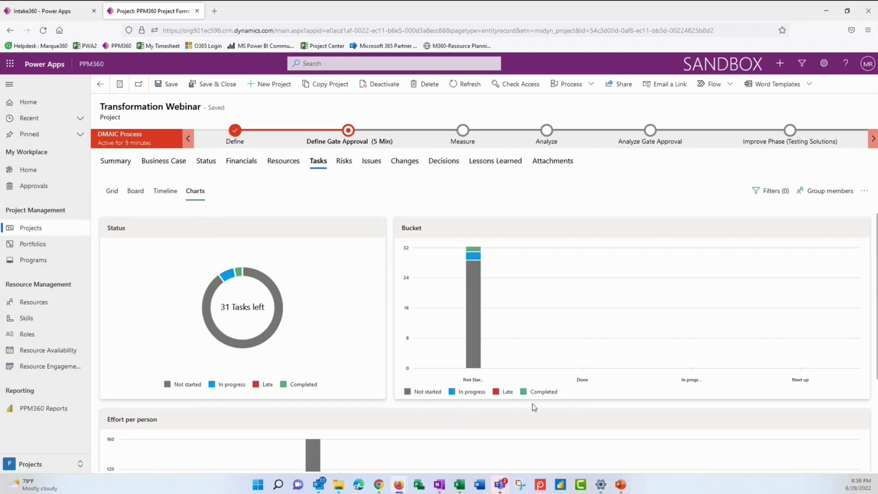
double_click(542, 391)
click(551, 396)
Step: Return to the task grid and look through the full list from Define Phase to DMAIC Cycle Complete
click(111, 194)
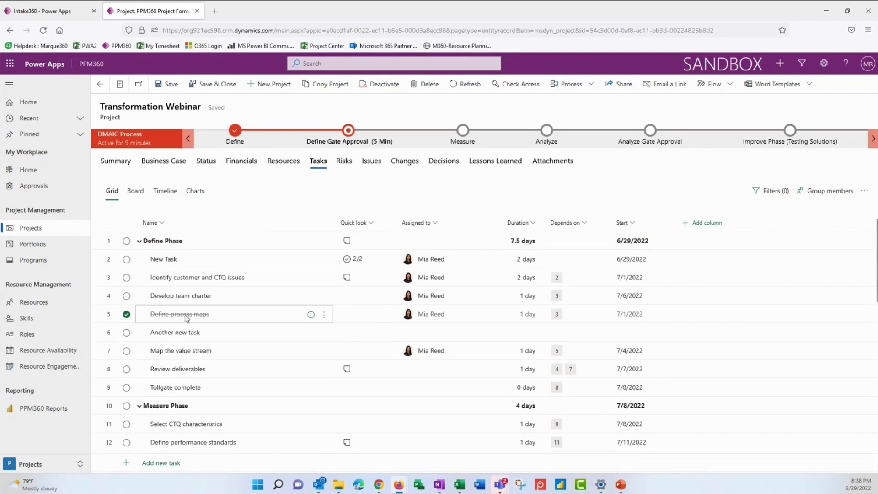
scroll(185, 315, down, 5)
scroll(183, 362, down, 5)
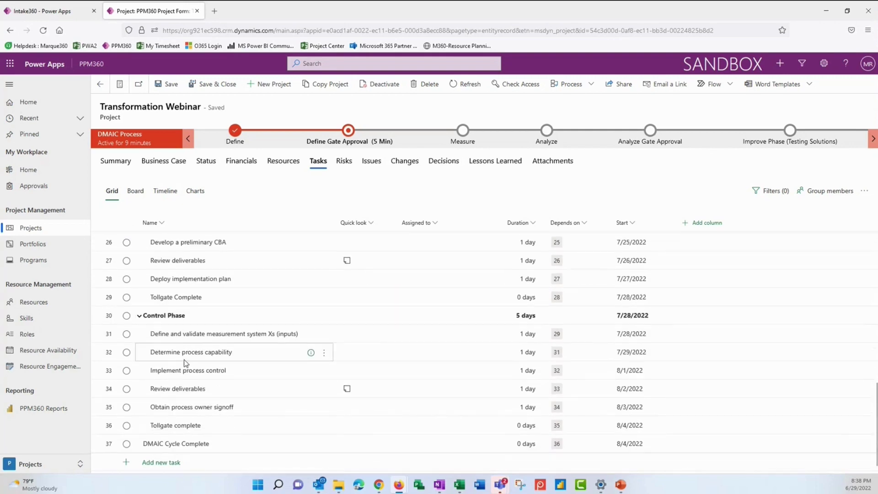
scroll(187, 368, up, 5)
scroll(189, 372, up, 5)
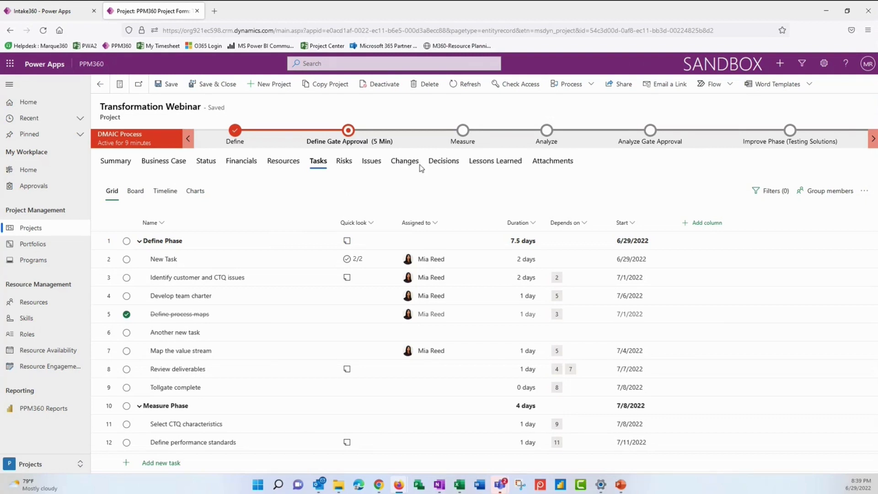
Step: Create a project risk named "New Risk for Webinar" and assign it to the same person as its owner
click(345, 164)
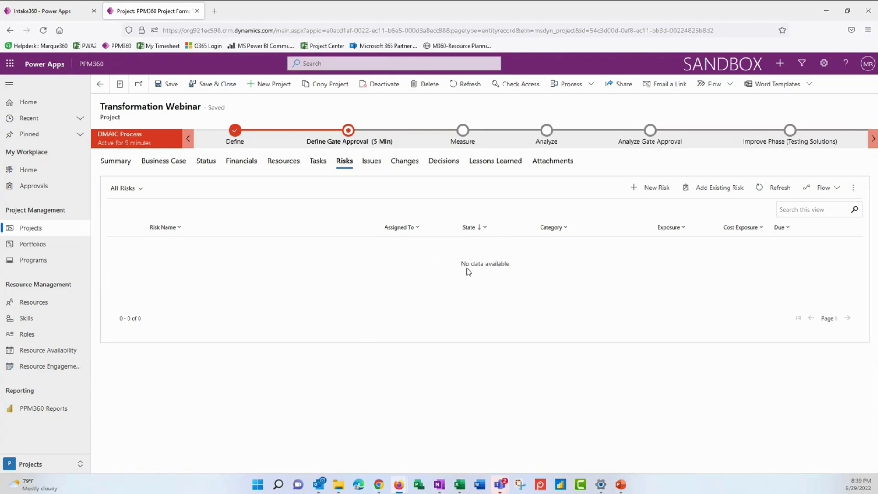
click(642, 191)
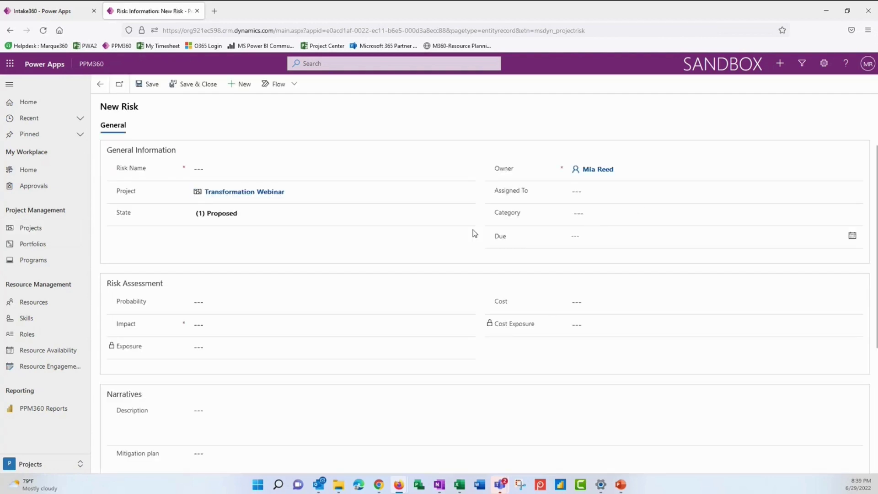
click(251, 167)
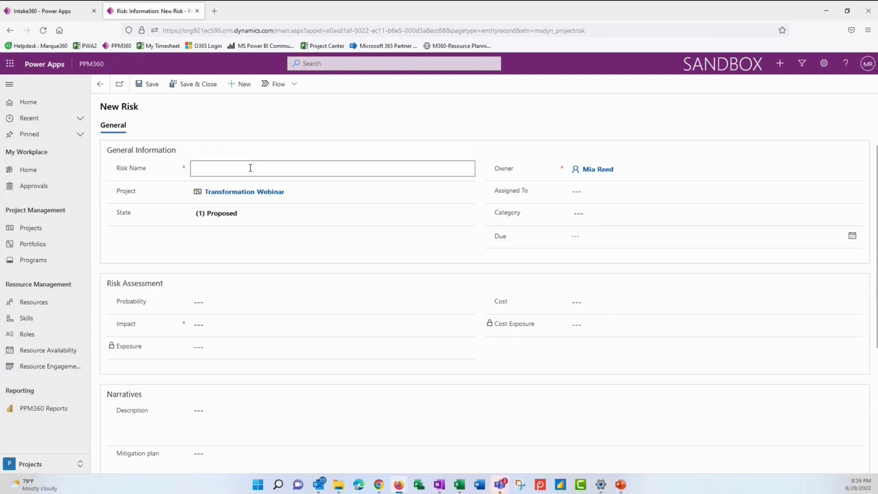
text(New Risk for Webinar)
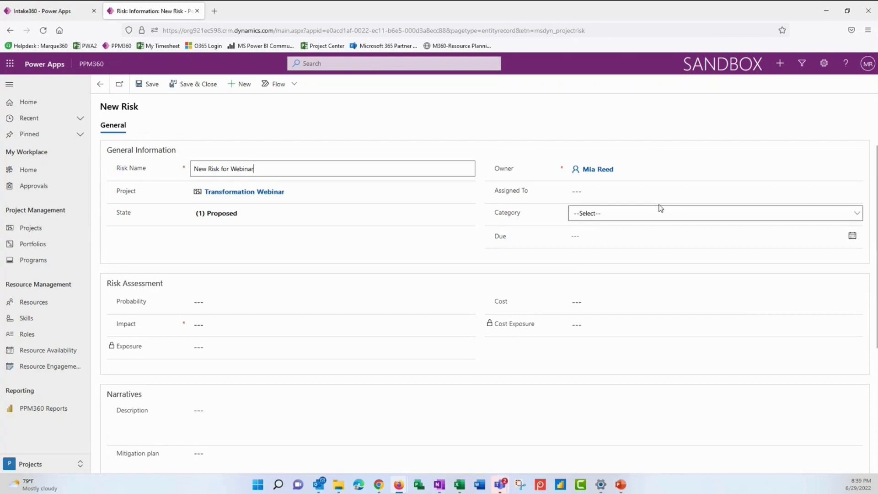
click(594, 191)
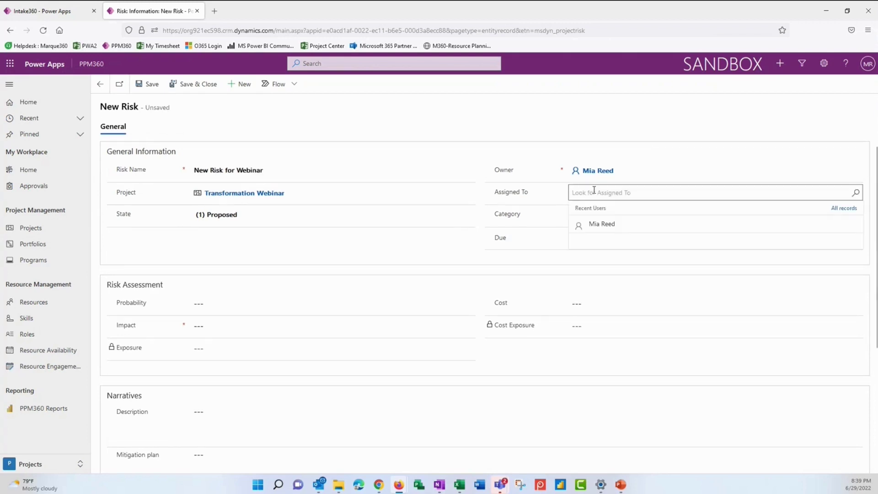
text(mia)
click(597, 225)
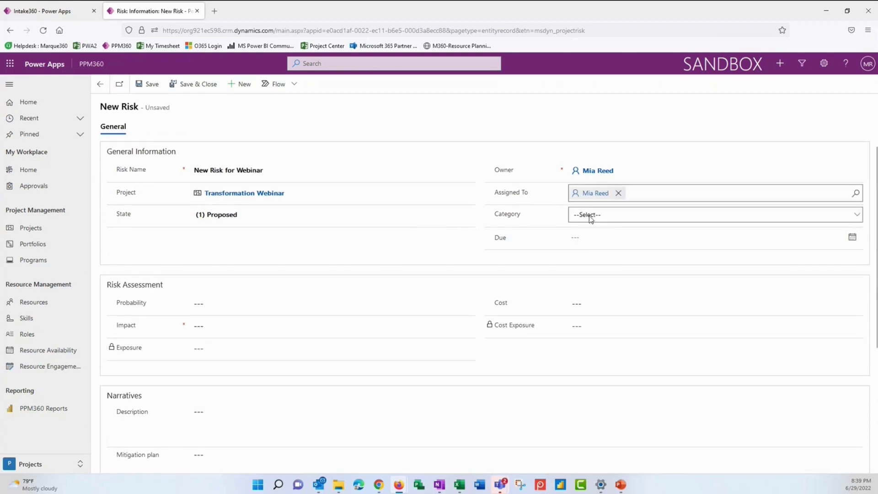
Step: Set the risk's category to Resources, its due date to 6/30/2022 and its state to (2) Active
click(589, 218)
click(594, 283)
click(588, 238)
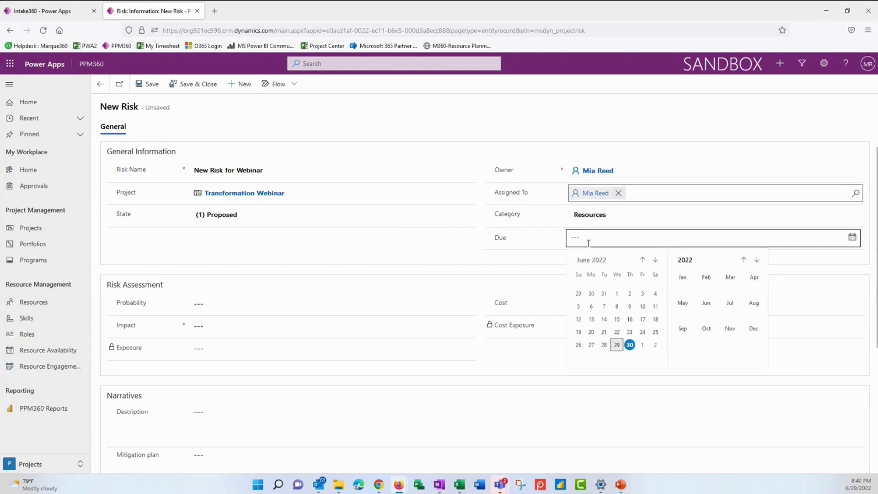
click(629, 345)
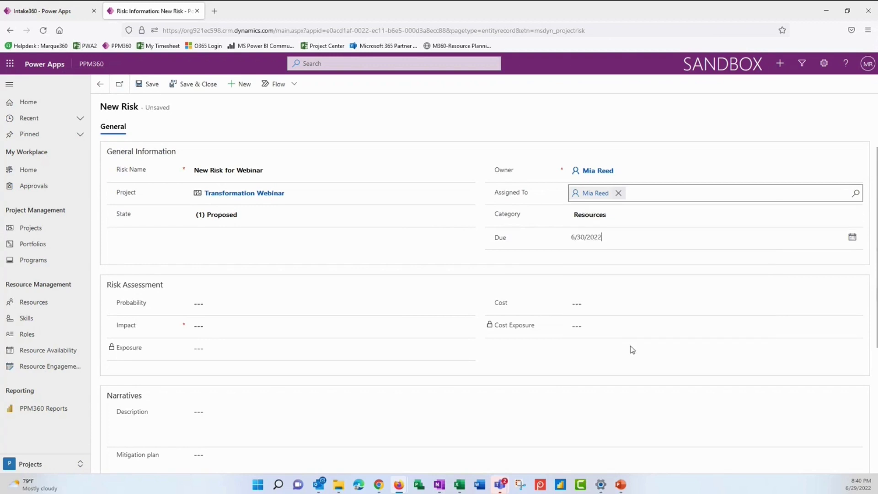
click(225, 218)
click(226, 257)
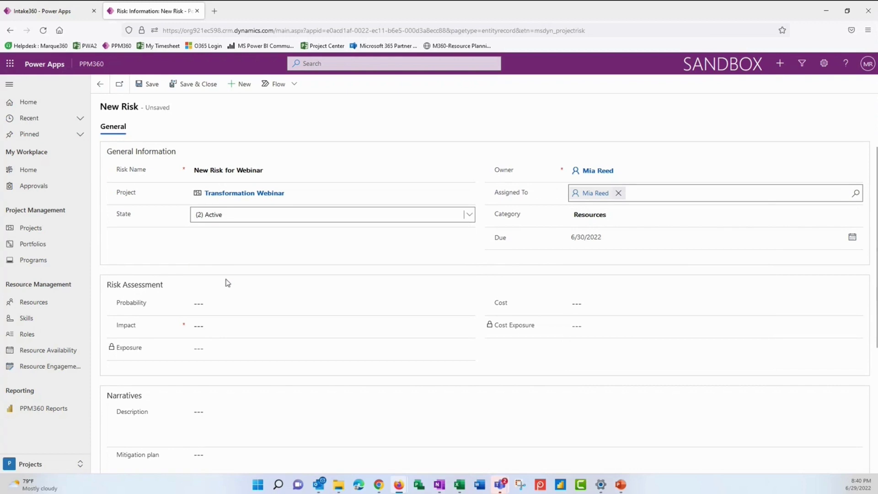
Step: Fill in the risk assessment with probability 50, impact 8 and cost 100000
click(222, 305)
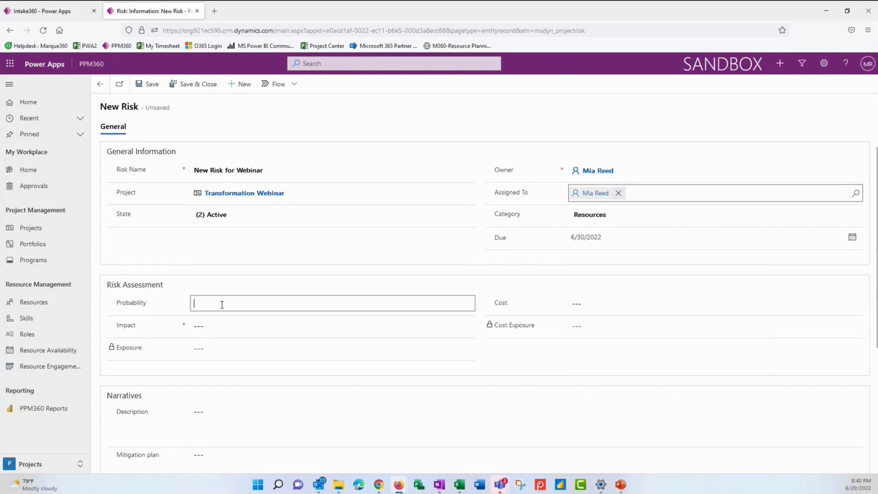
text(50)
click(222, 327)
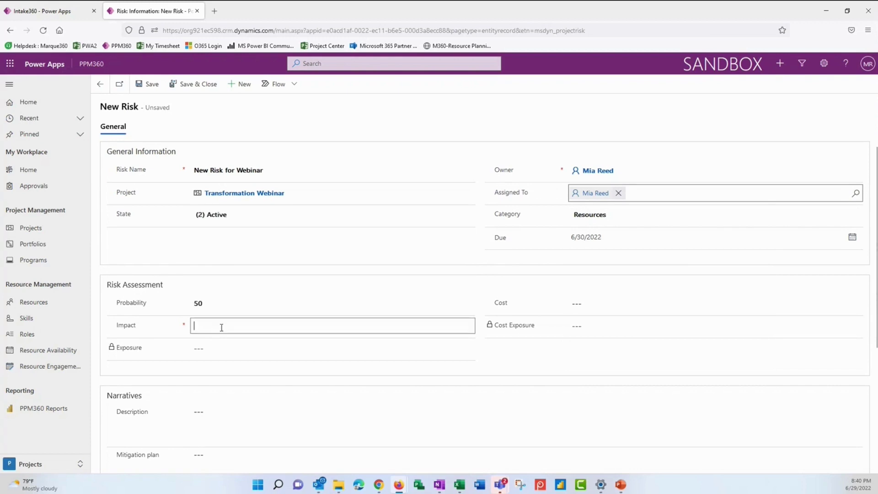
text(8)
click(590, 305)
text(100000)
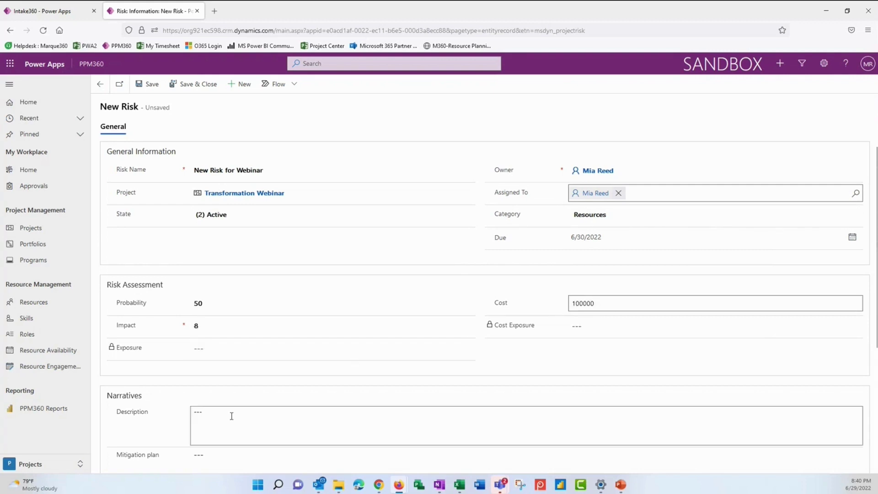
Step: Look over the risk's narrative fields, leave them empty, and save and close the new risk
scroll(229, 412, down, 2)
scroll(197, 406, down, 1)
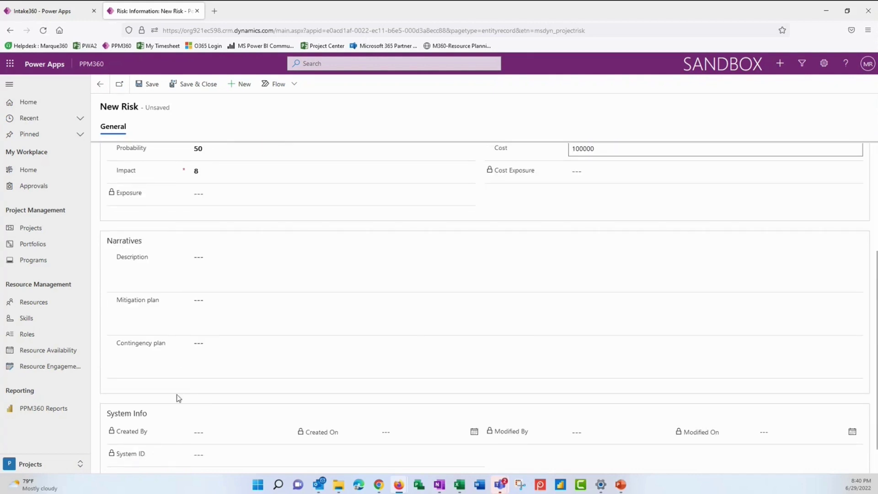
scroll(242, 422, up, 3)
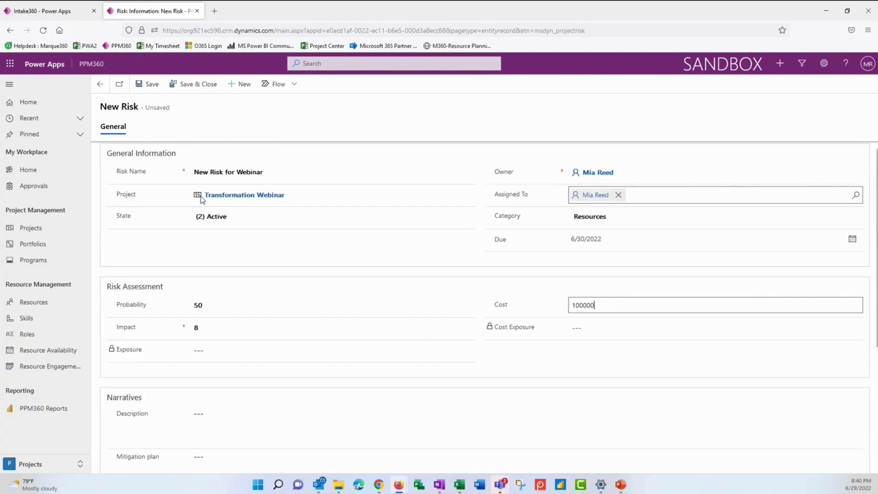
click(193, 85)
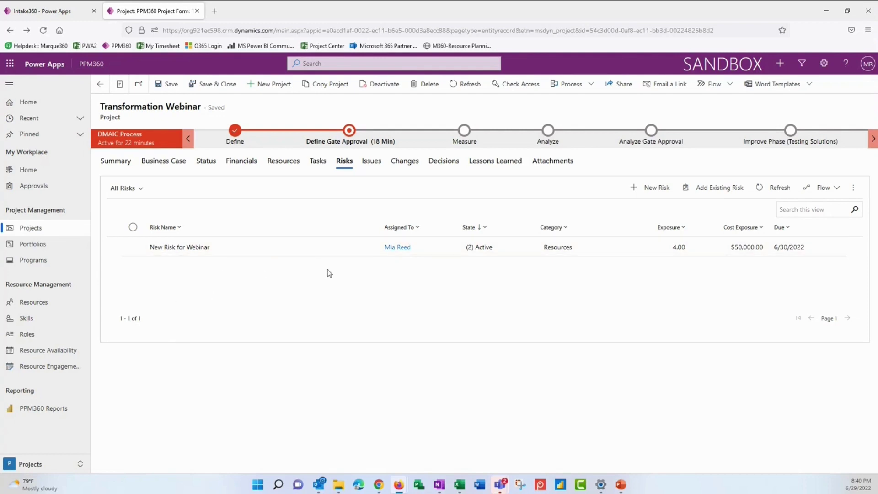
Step: Check the project's issues list and open "MR Demo Project" from the active projects in a duplicated browser tab
click(373, 163)
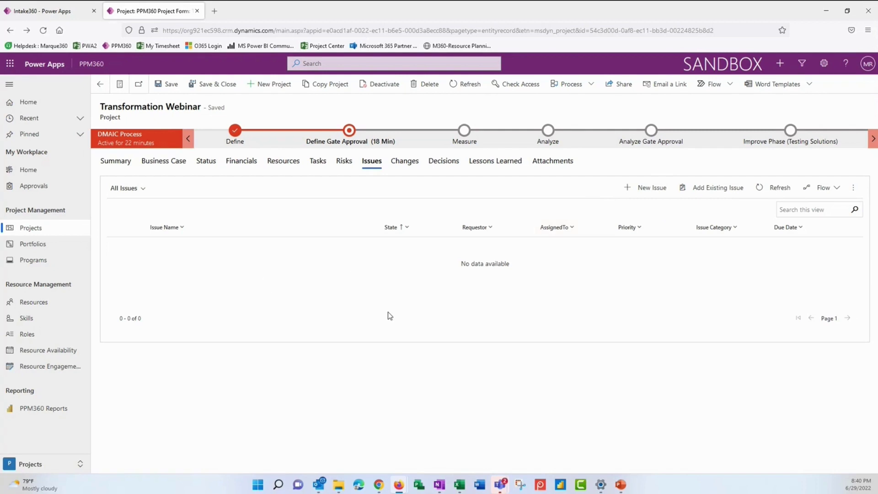
right_click(162, 11)
click(178, 75)
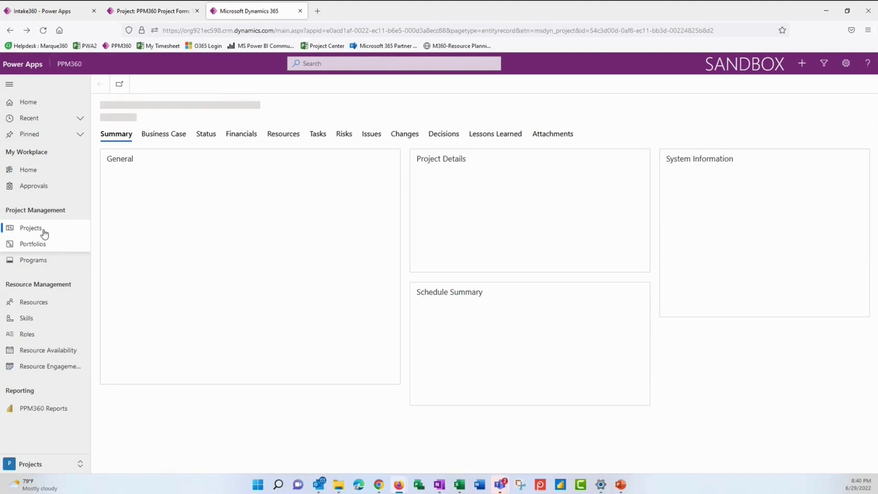
click(44, 230)
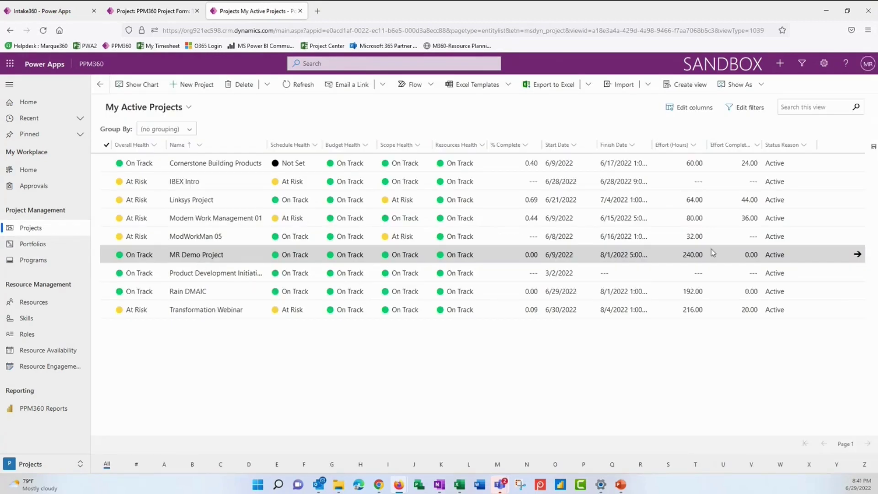
click(857, 254)
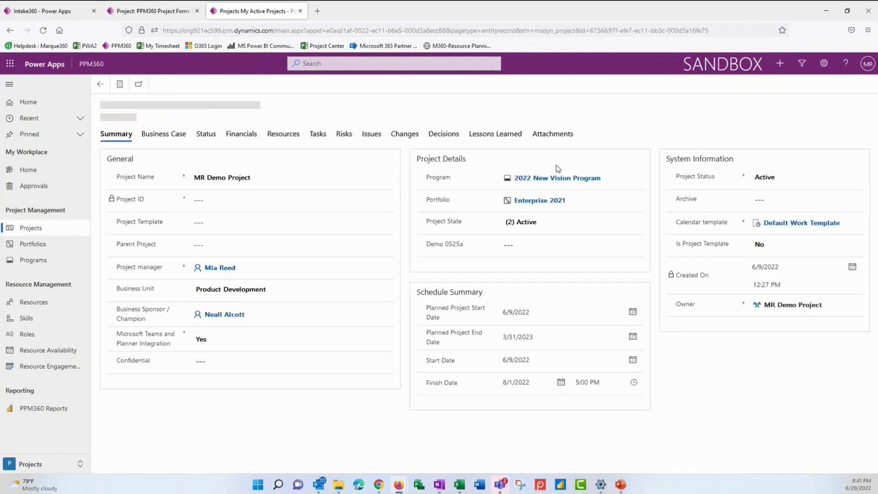
Step: Review the MR Demo Project's issues, risks, status summary and status reports
click(371, 161)
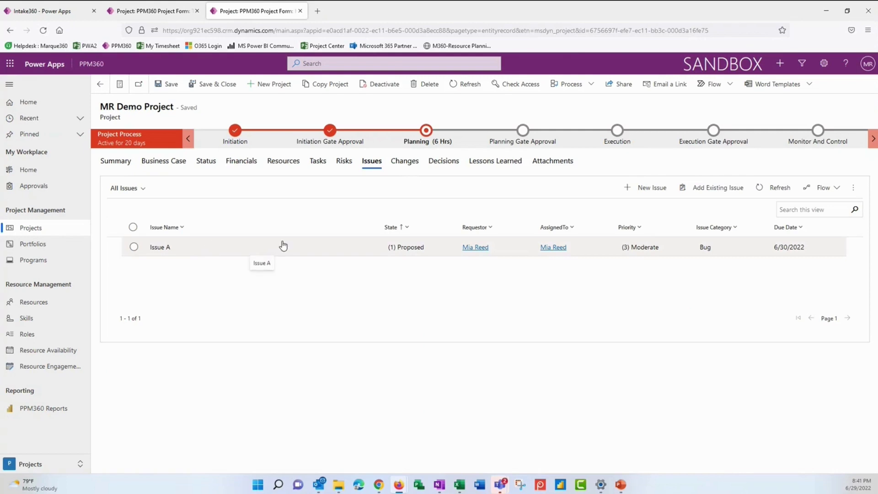
click(342, 161)
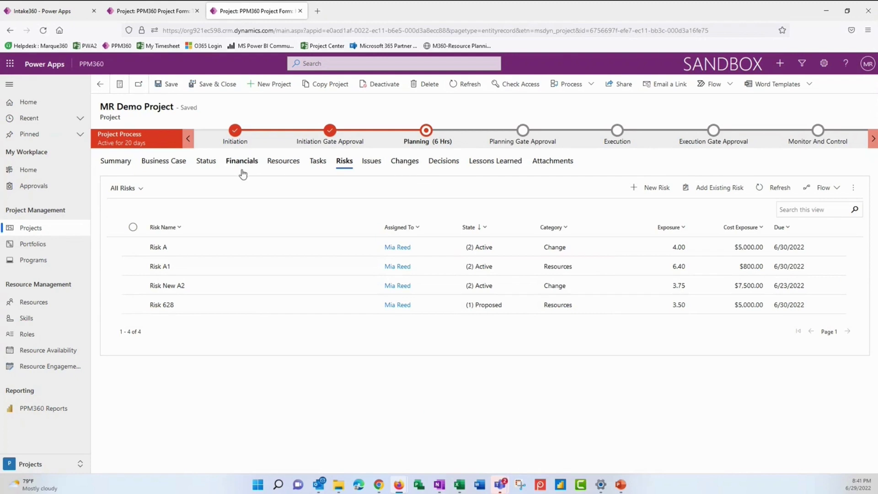
click(206, 163)
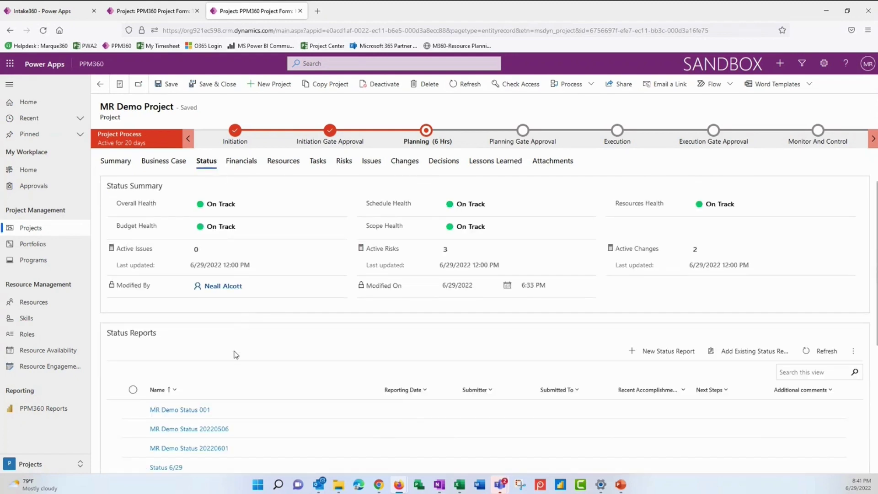
scroll(233, 379, down, 1)
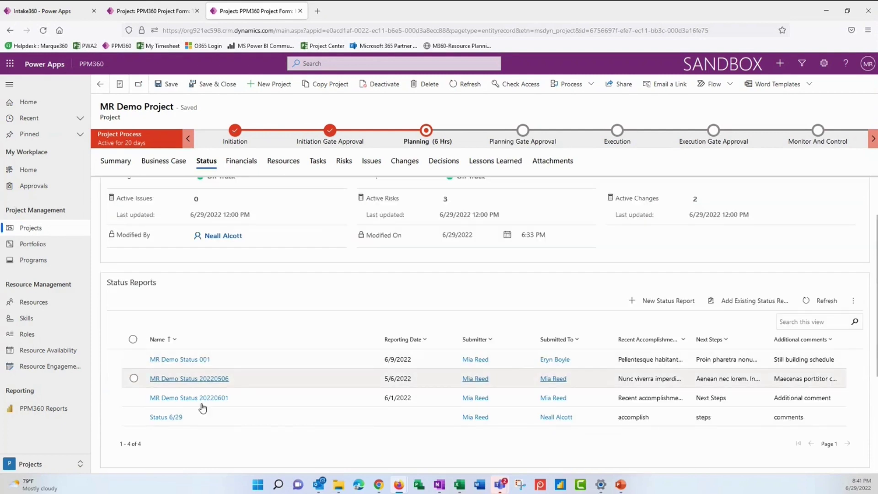
scroll(309, 276, up, 1)
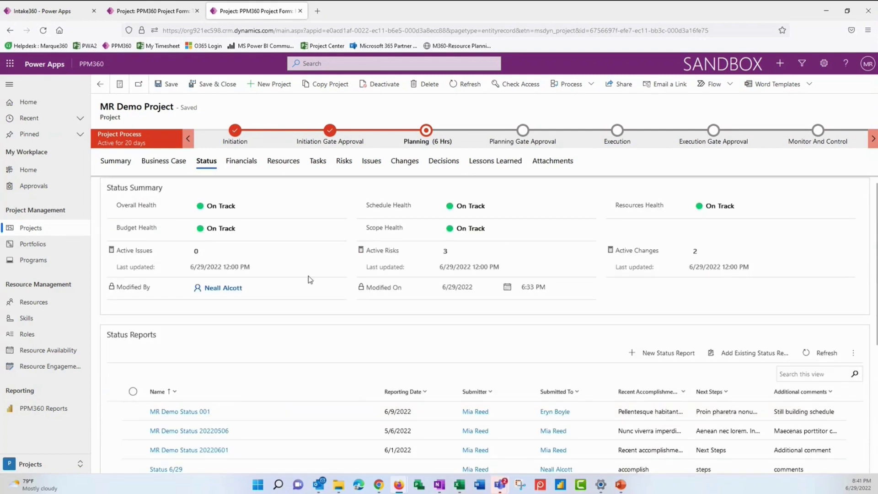
Step: Review the project's changes, decisions and lessons learned, including the details of Decision A
click(405, 161)
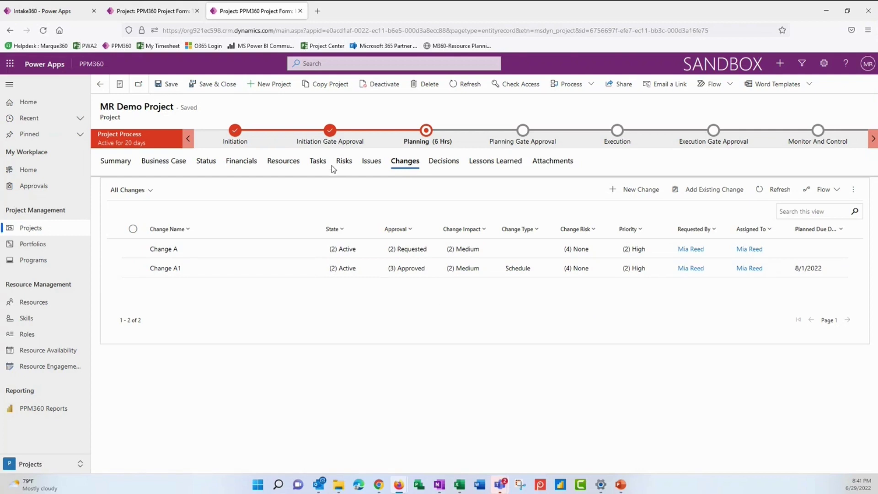
click(441, 163)
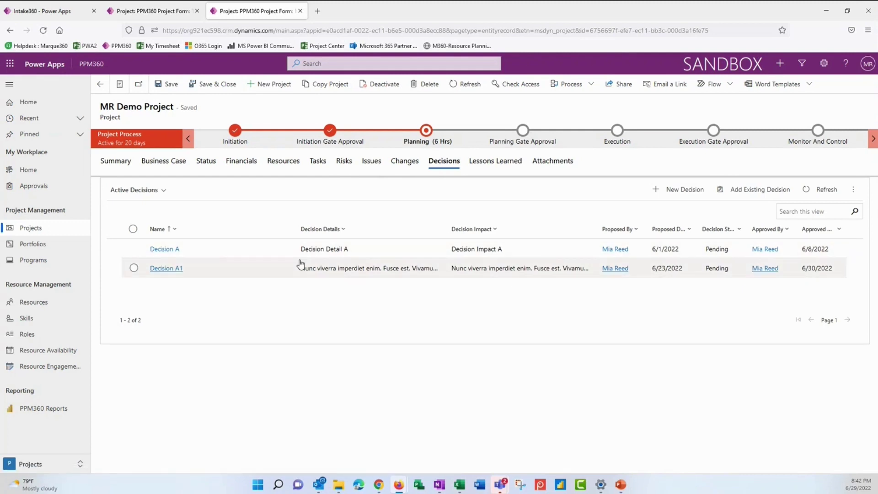
click(174, 252)
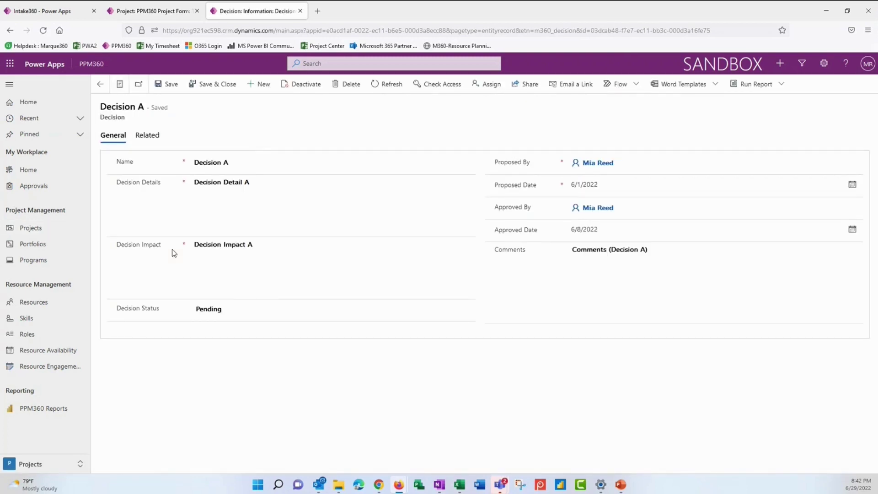
click(209, 196)
click(101, 85)
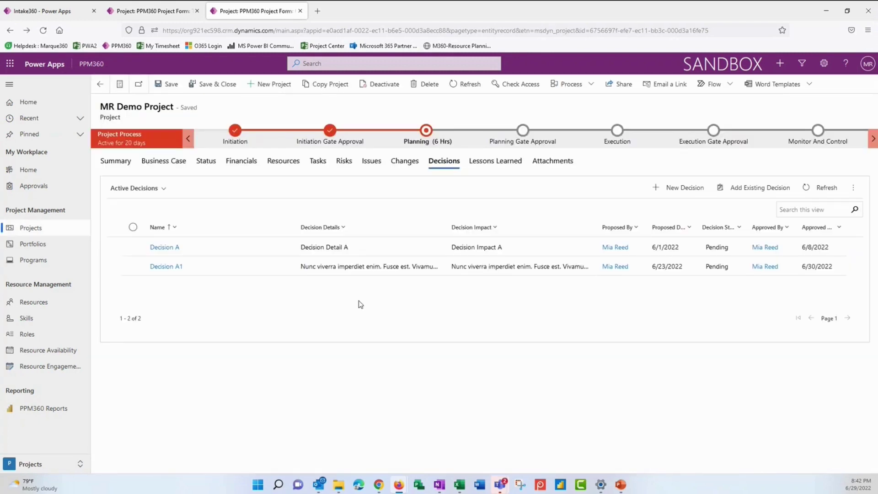
click(495, 165)
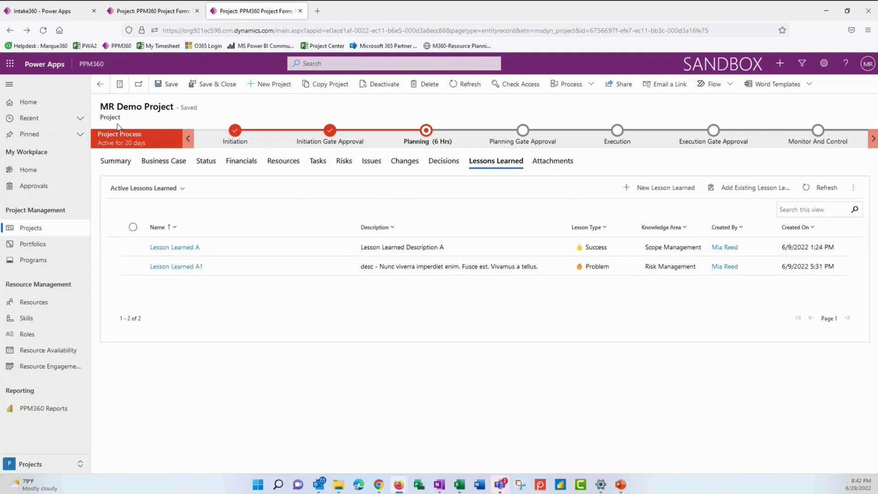
Step: Leave the project, open the Enterprise 2021 portfolio, and examine its health, financials and assigned projects
click(99, 87)
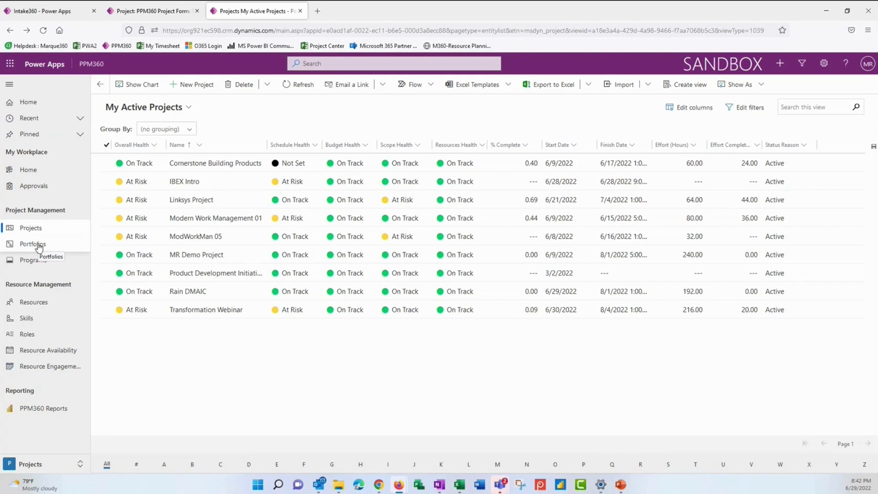
click(39, 247)
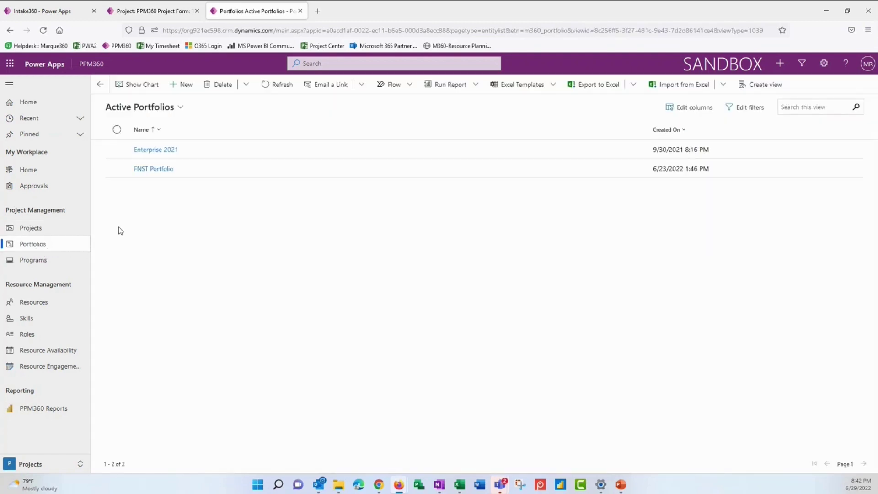
click(164, 152)
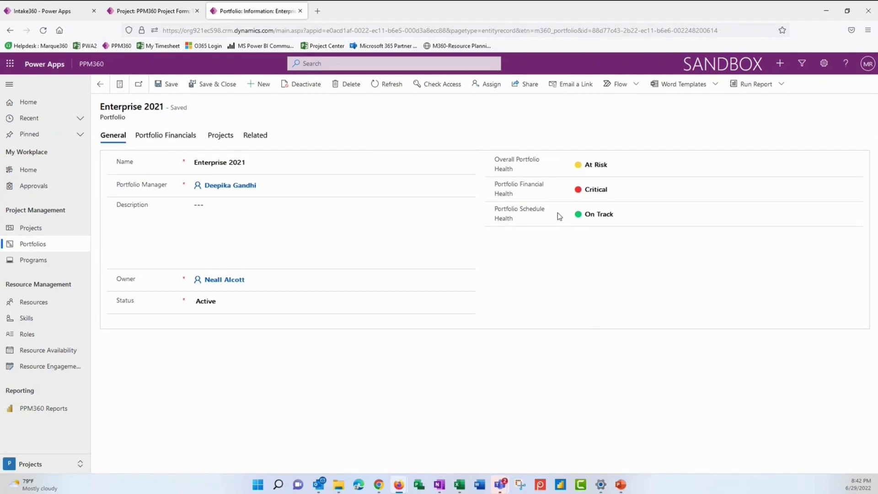
click(165, 139)
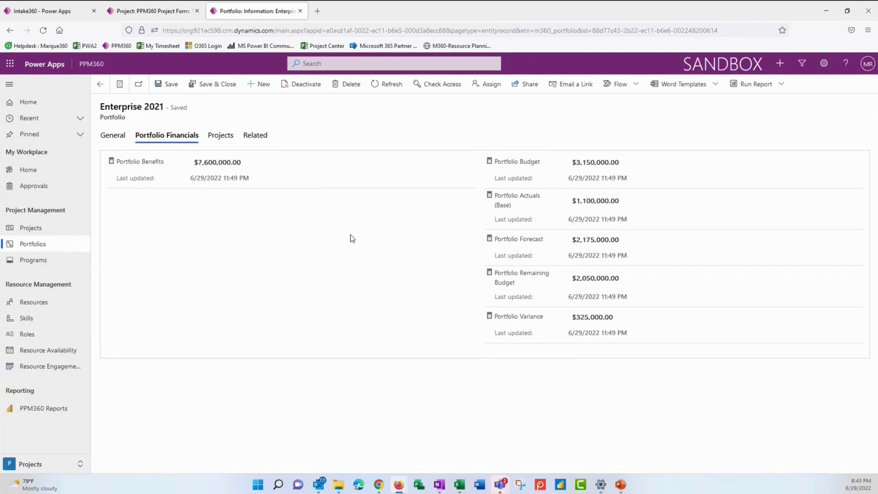
click(220, 138)
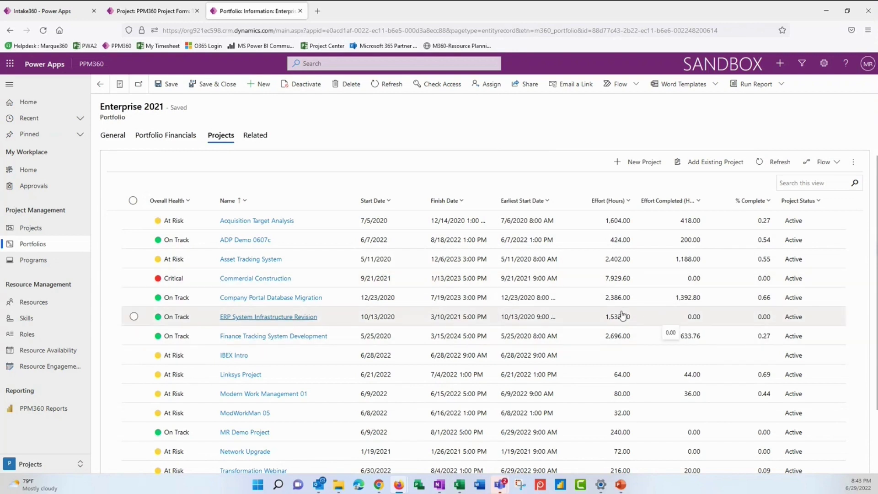
Step: Look through the active programs and the resource management lists for resources, skills, roles and resource availability
click(52, 266)
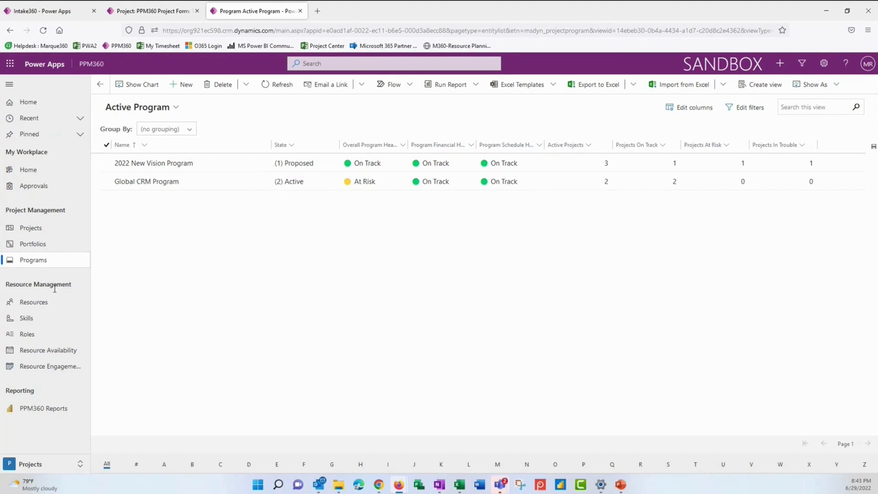
click(40, 307)
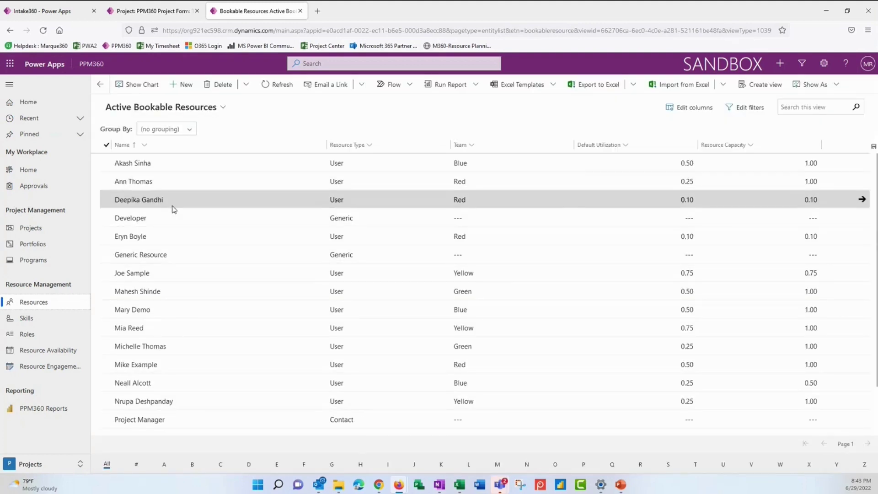
click(33, 323)
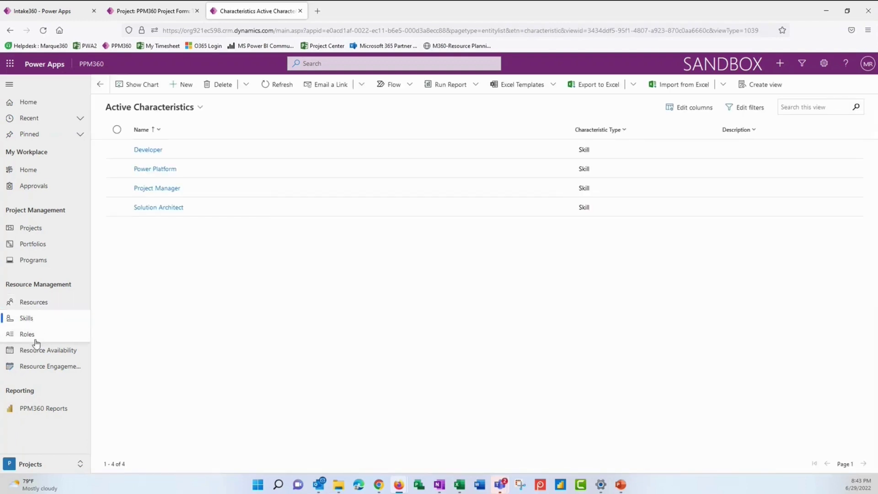
click(33, 336)
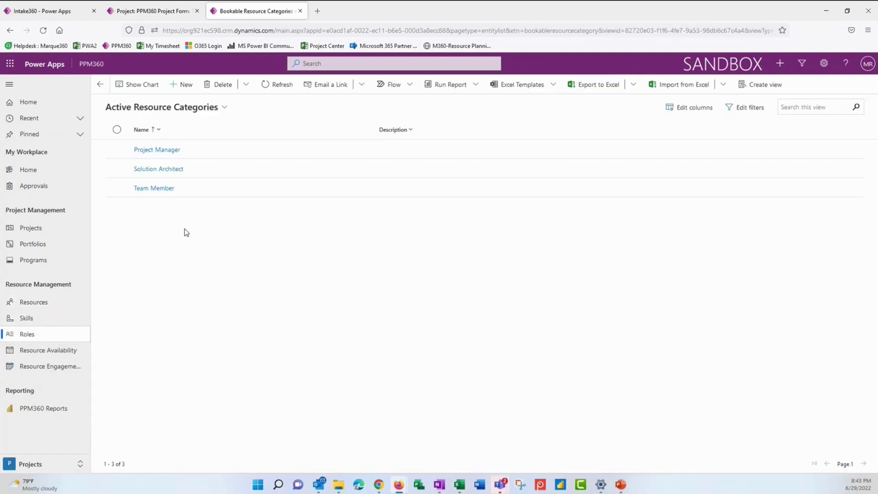
click(50, 354)
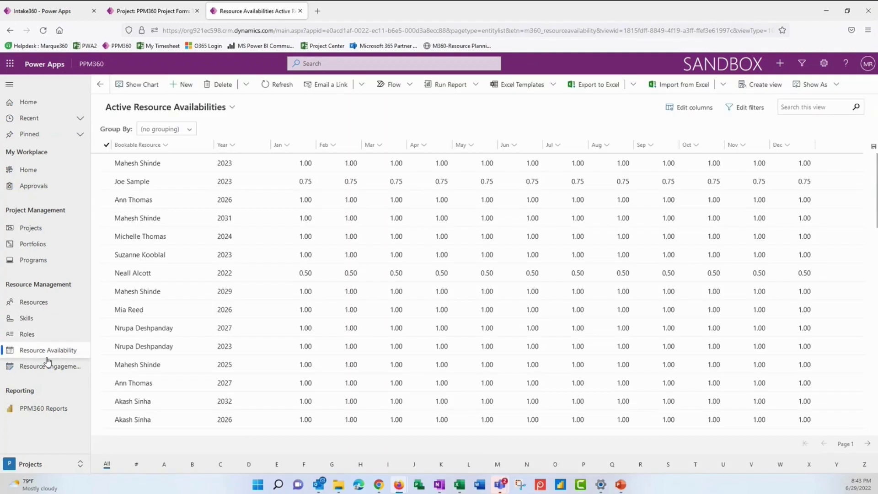
Step: Open PPM360 Reports in Power BI, glance at the Intake360 request list, and return to the Requests Dashboard
click(43, 414)
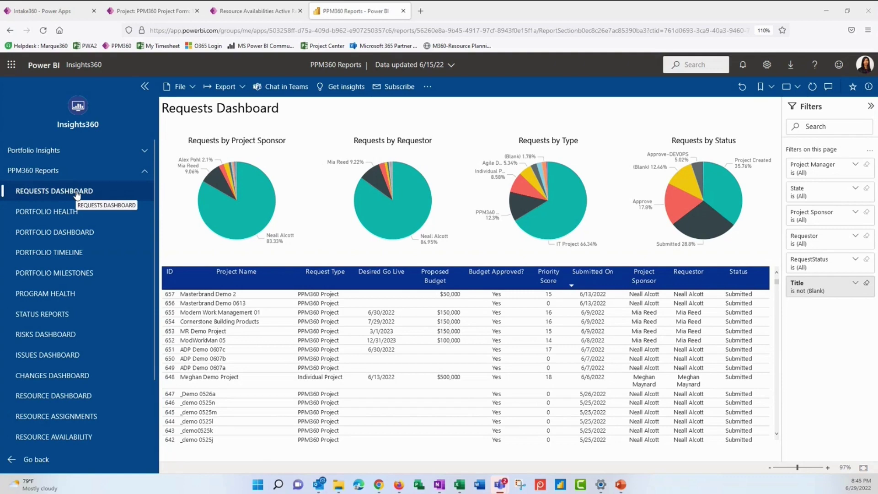
click(55, 17)
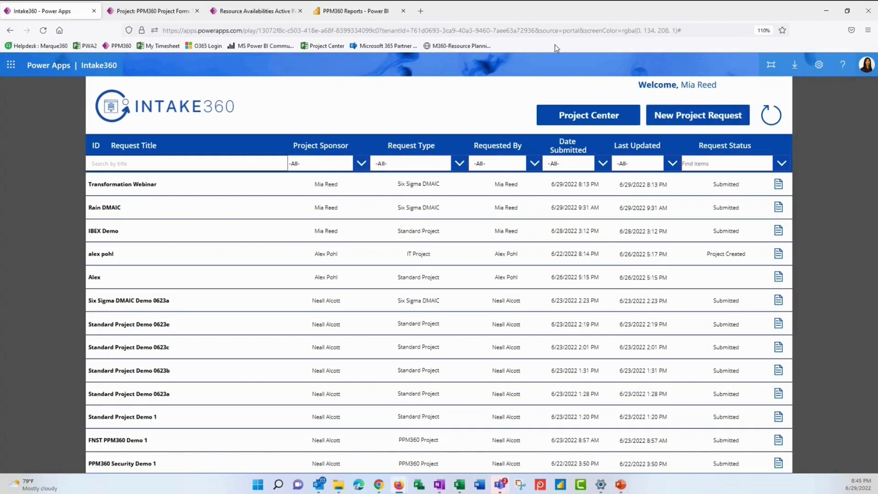
click(845, 10)
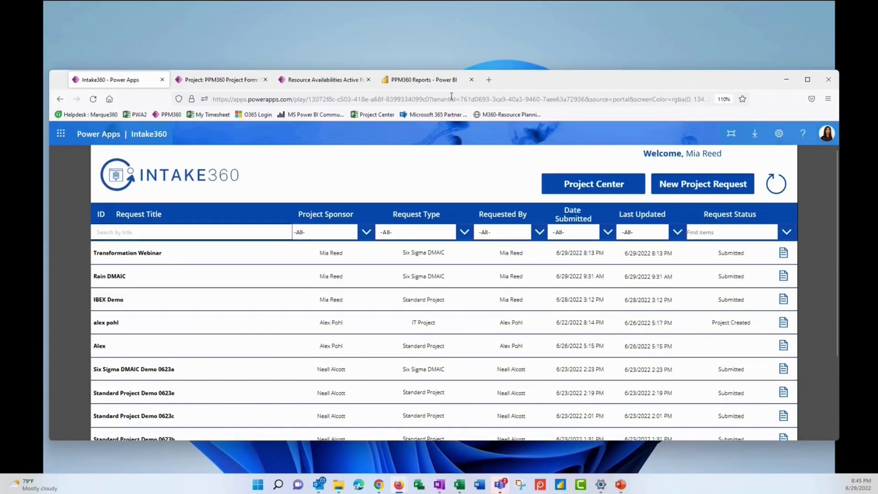
click(420, 79)
click(806, 81)
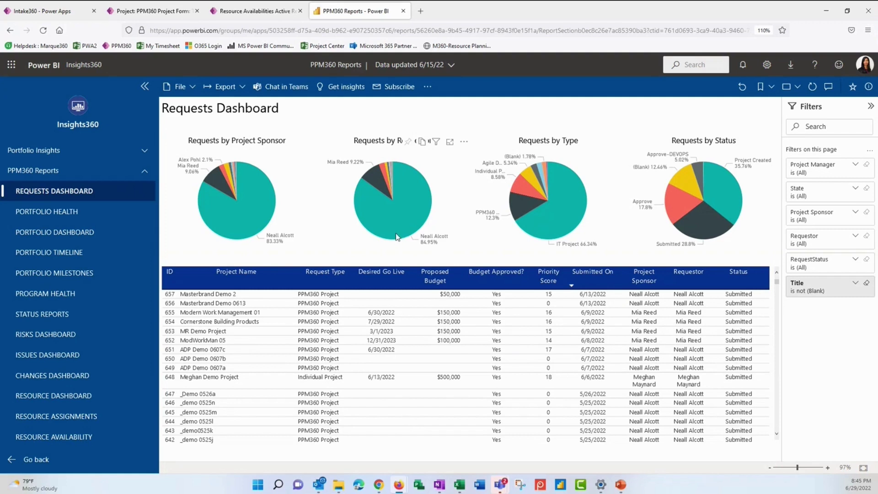
Step: Filter the Requests Dashboard by the second-largest requestor in the requestor chart, read through the matching requests, and clear the filter
mouse_move(396, 203)
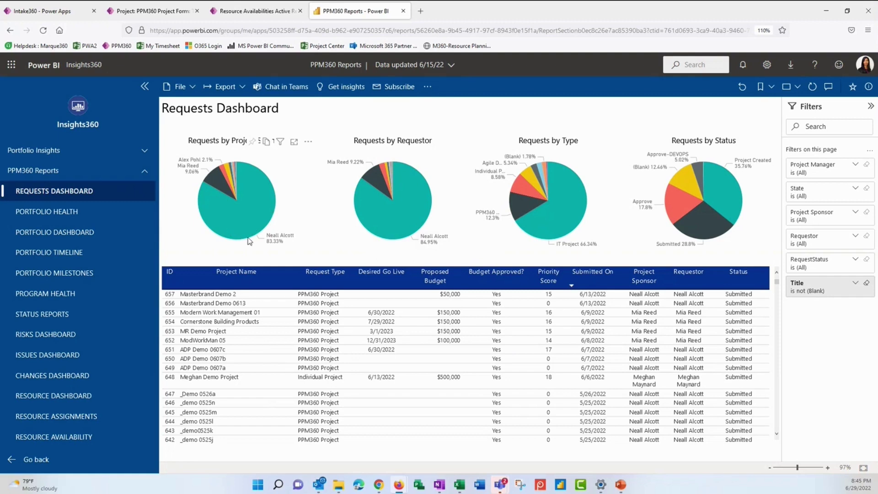
mouse_move(250, 233)
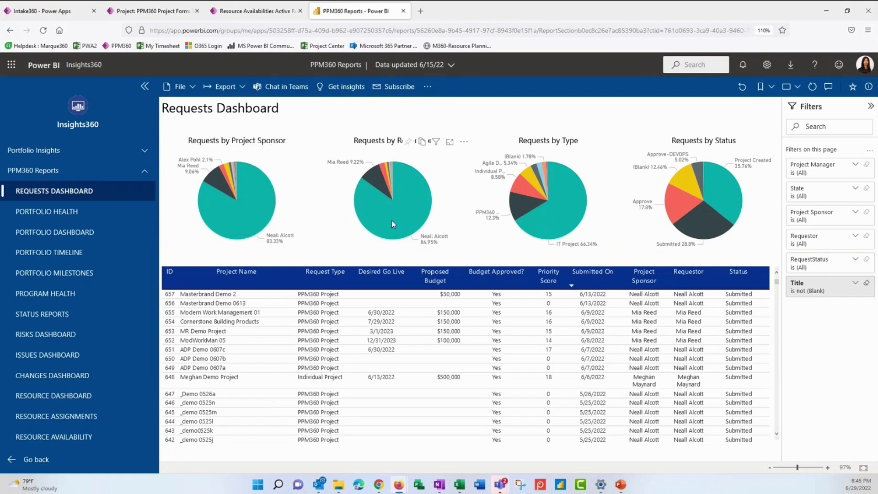
mouse_move(391, 221)
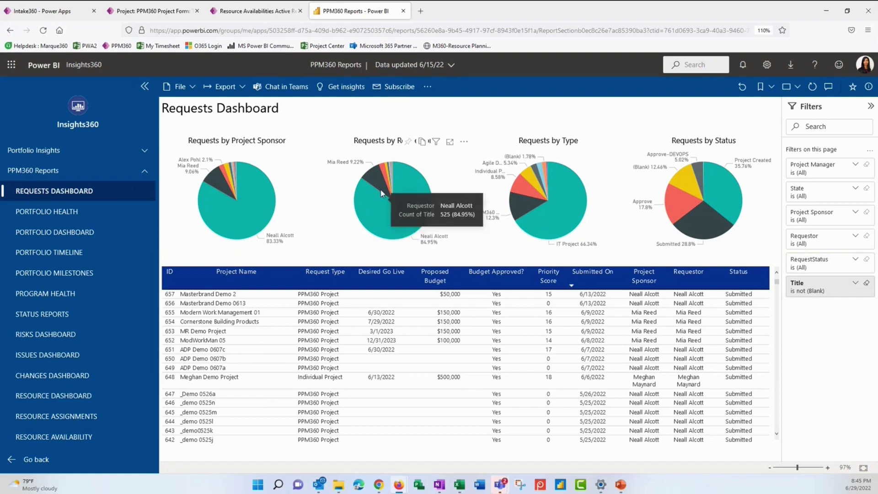
mouse_move(378, 182)
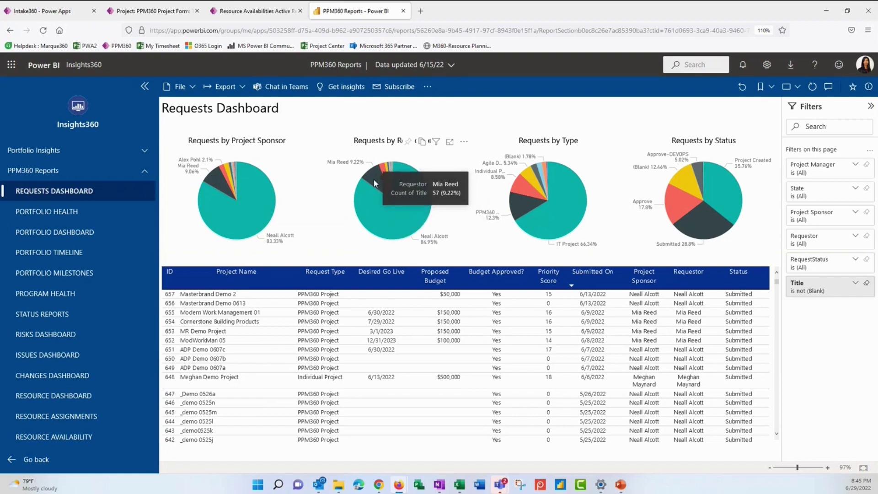
click(378, 182)
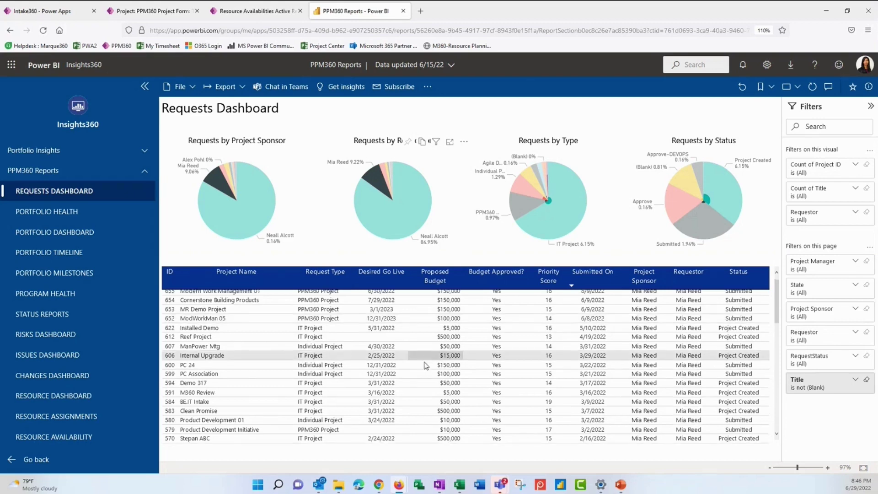
scroll(425, 363, down, 6)
scroll(424, 366, down, 3)
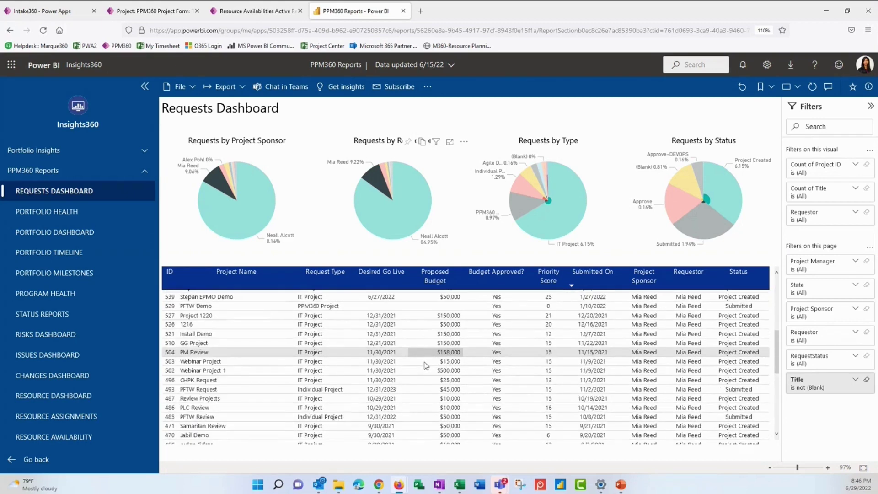
scroll(421, 372, up, 9)
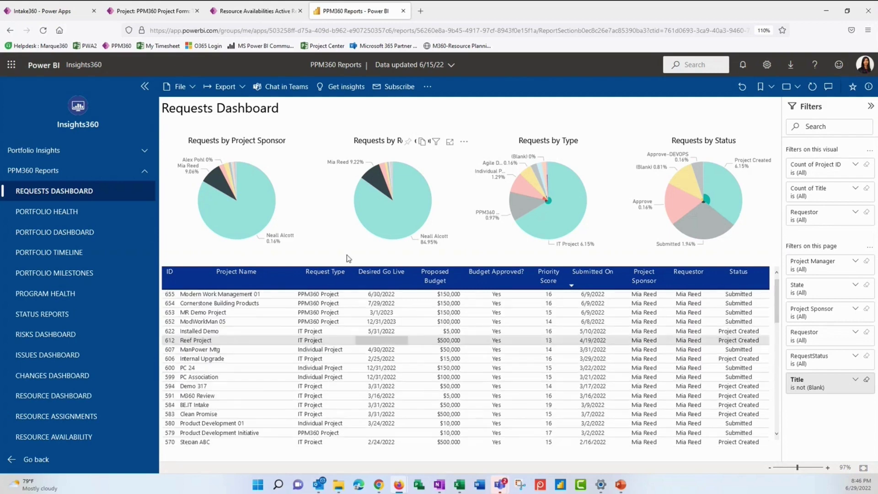
click(367, 181)
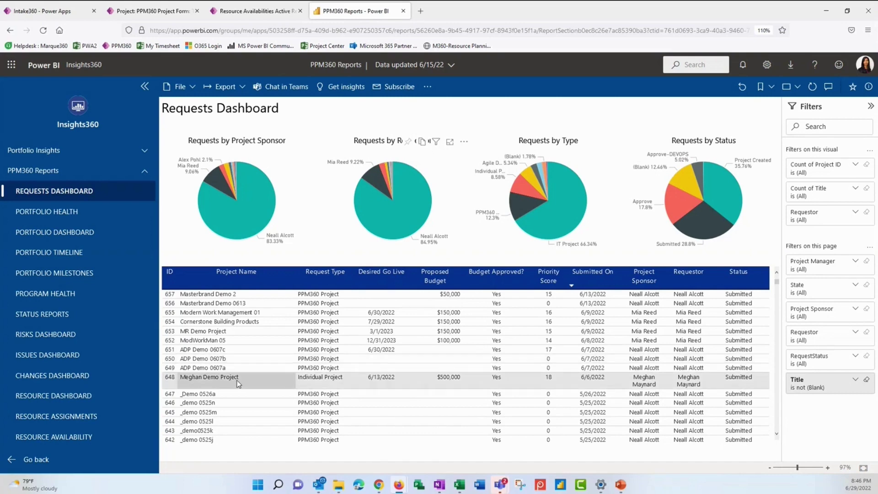
Step: Highlight the ADP Demo 0607b request in the charts, clear it, and examine the dashboard's available filters, including Project Name
click(241, 359)
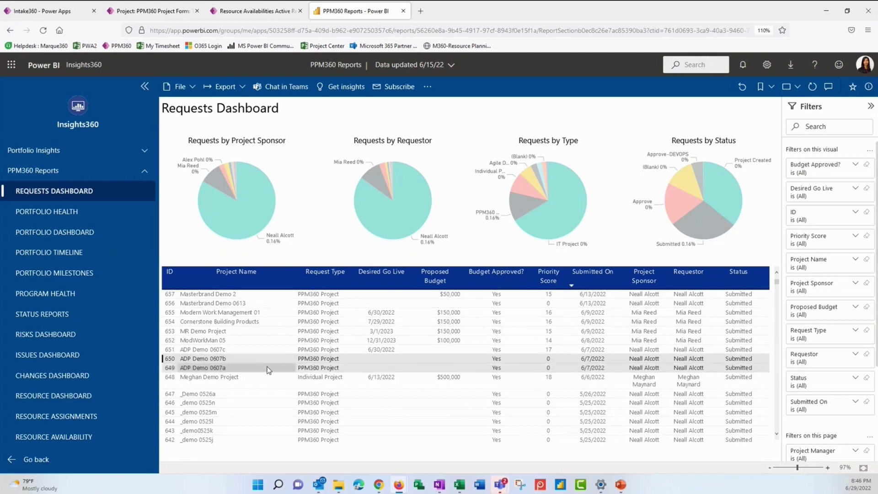
click(270, 361)
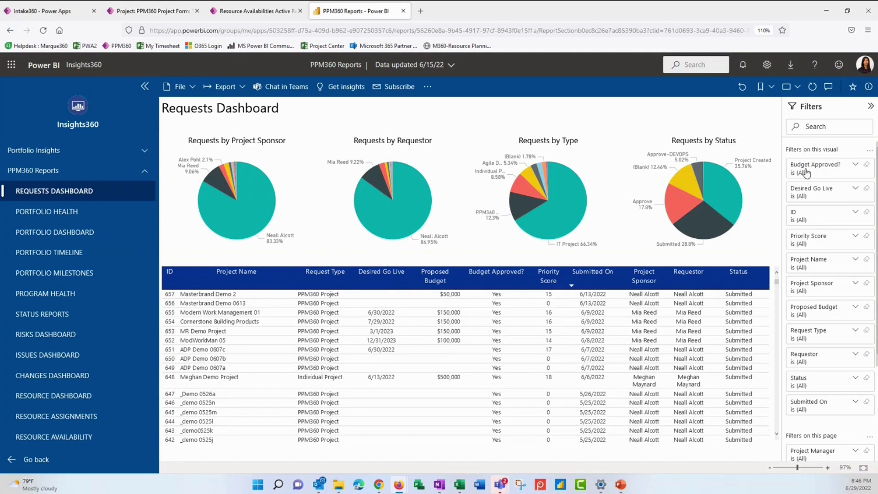
click(855, 261)
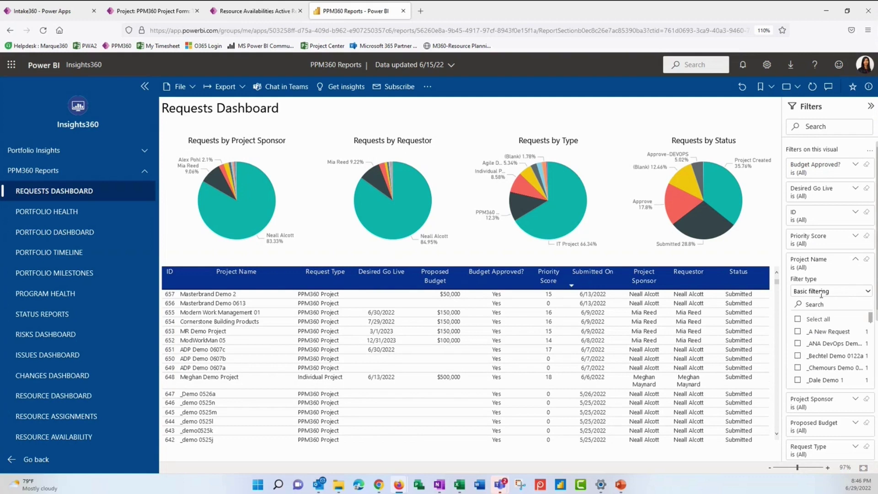
click(854, 260)
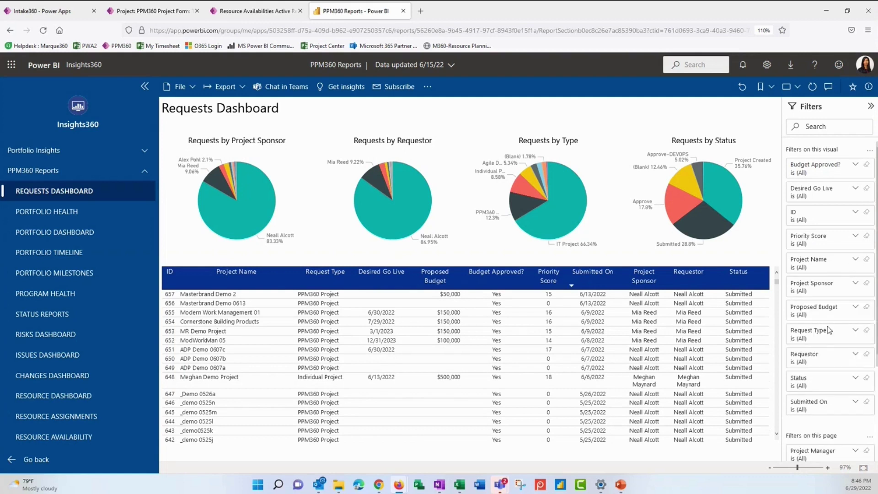
scroll(827, 340, down, 1)
scroll(826, 341, down, 2)
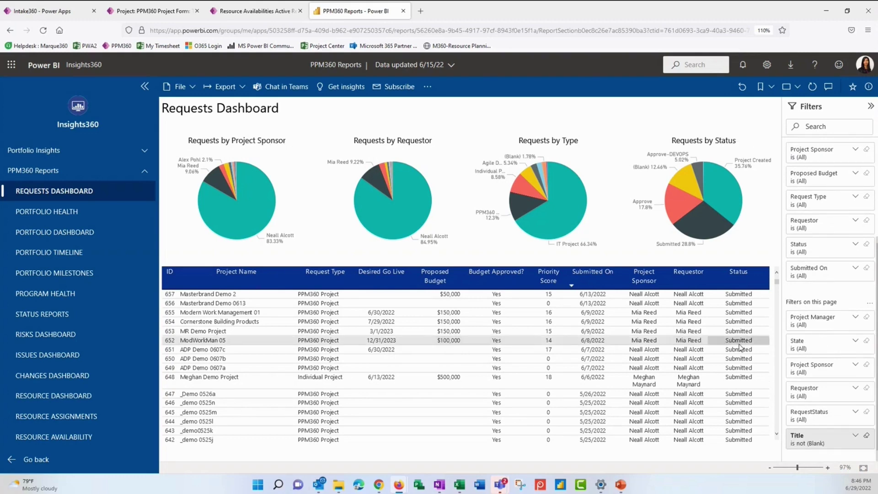
click(870, 106)
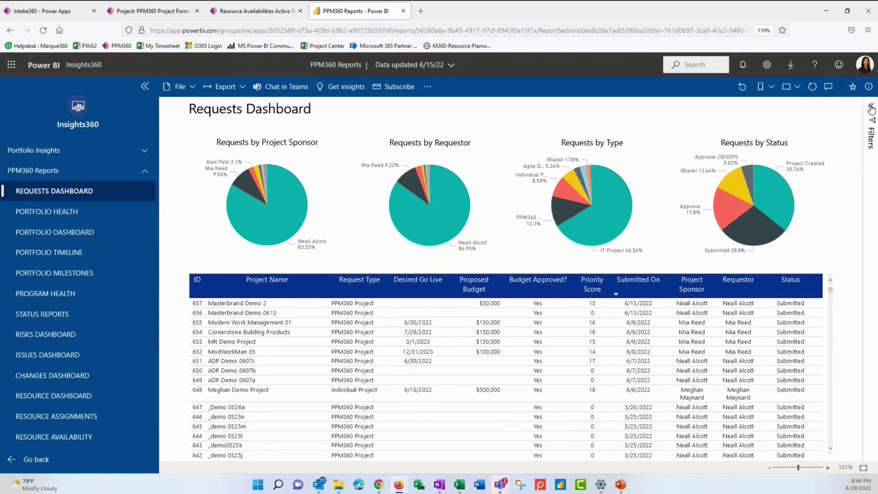
click(871, 107)
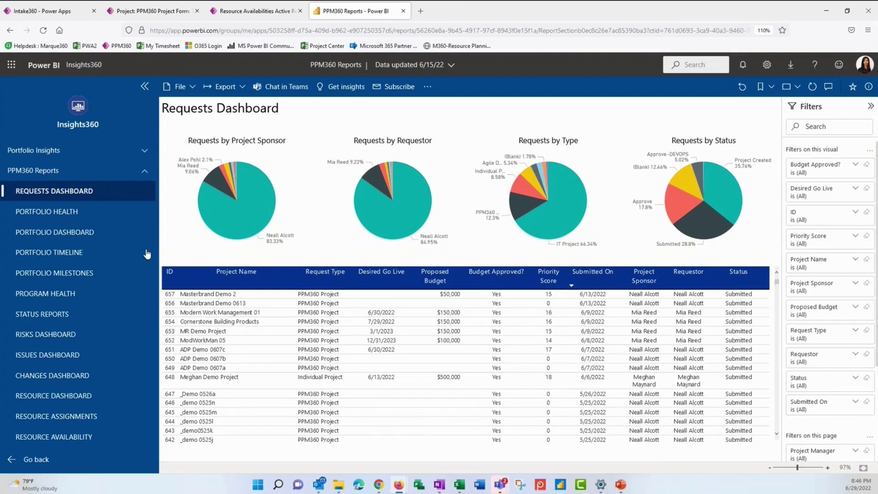
Step: Review the Portfolio Health report and the Portfolio Dashboard, briefly filtering the dashboard by the project manager with the second-largest share
click(75, 213)
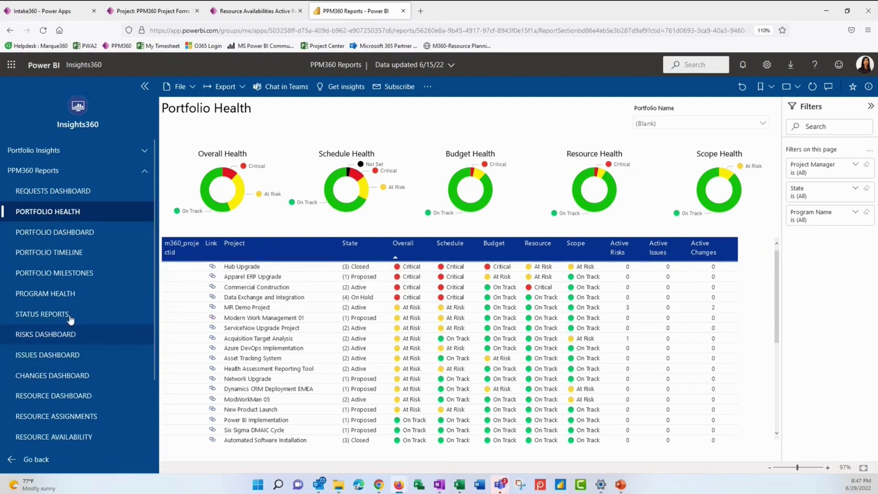
click(86, 240)
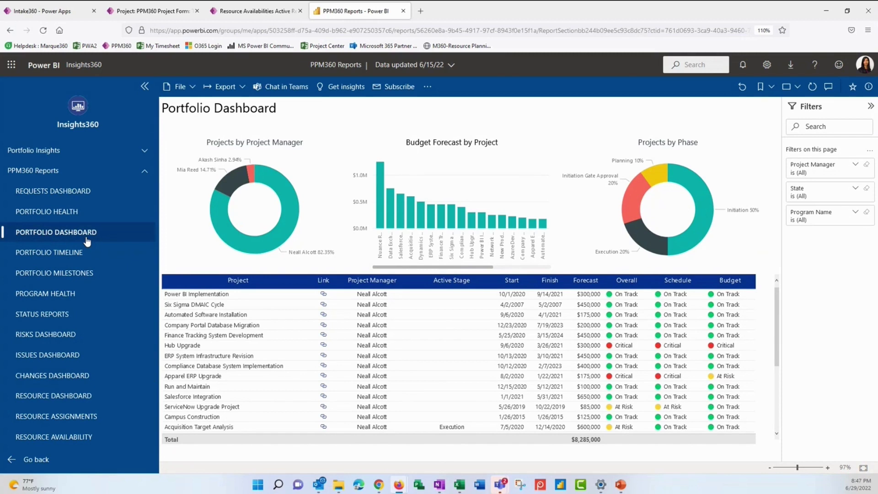
click(232, 181)
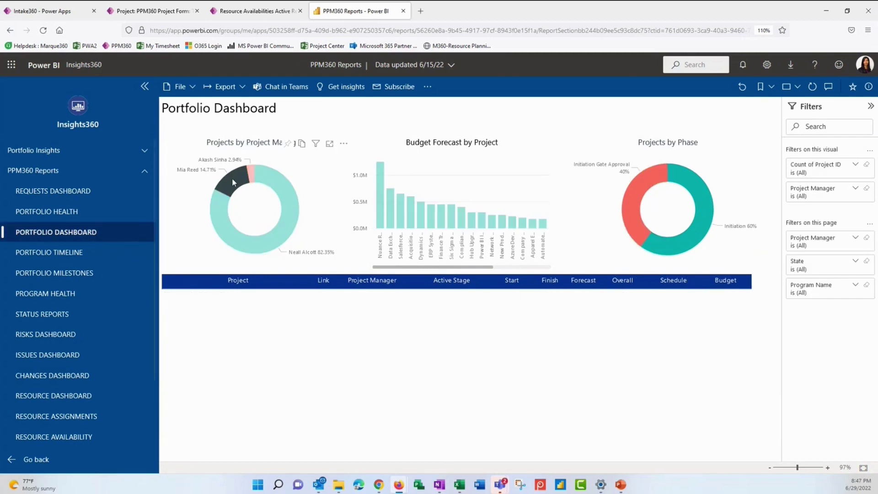
click(231, 178)
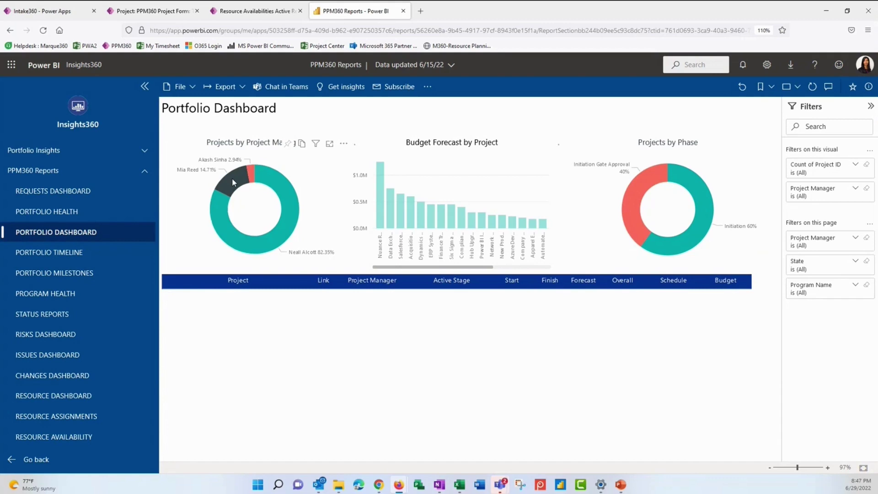
Step: Look through the Portfolio Timeline, Portfolio Milestones, Program Health and Status Reports pages
click(70, 251)
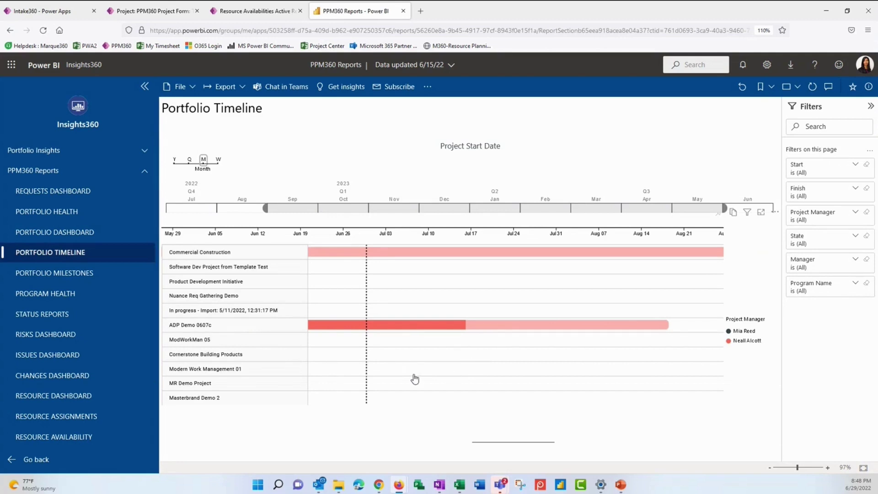
click(75, 273)
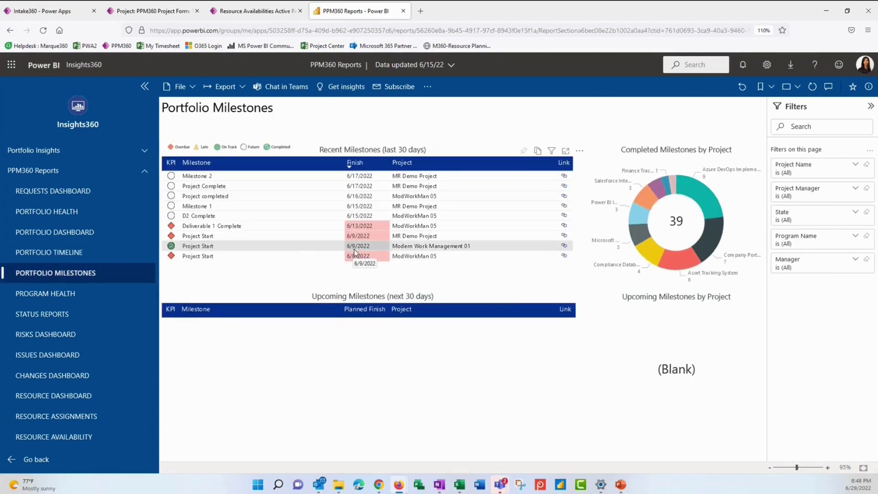
click(86, 292)
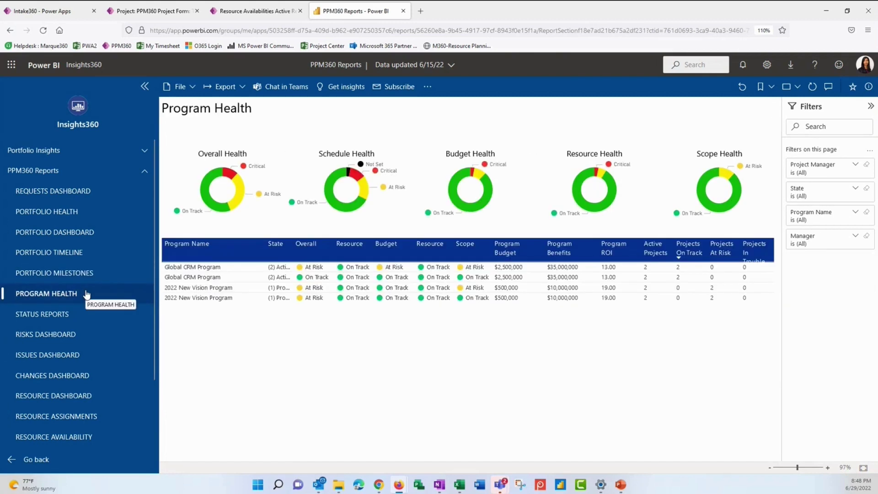
click(75, 317)
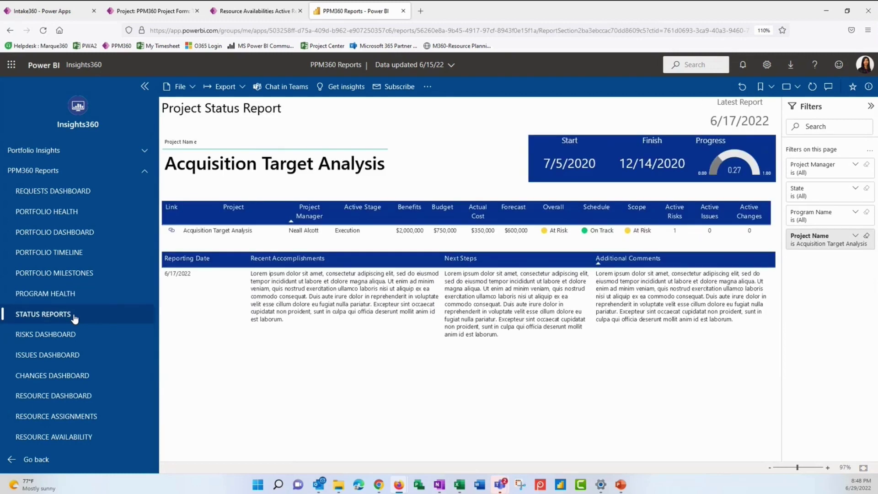
Step: Check the status summary and status reports of the Transformation Webinar project in PPM360, and return to the Power BI status report
click(147, 11)
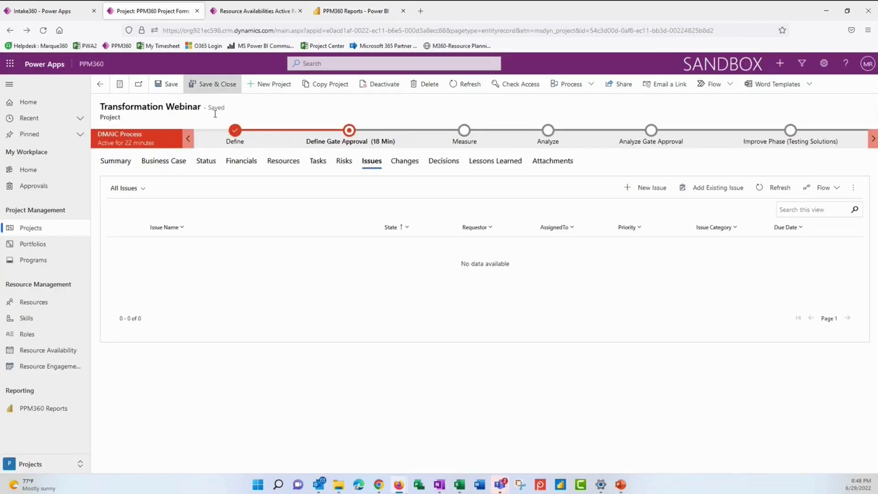
click(213, 163)
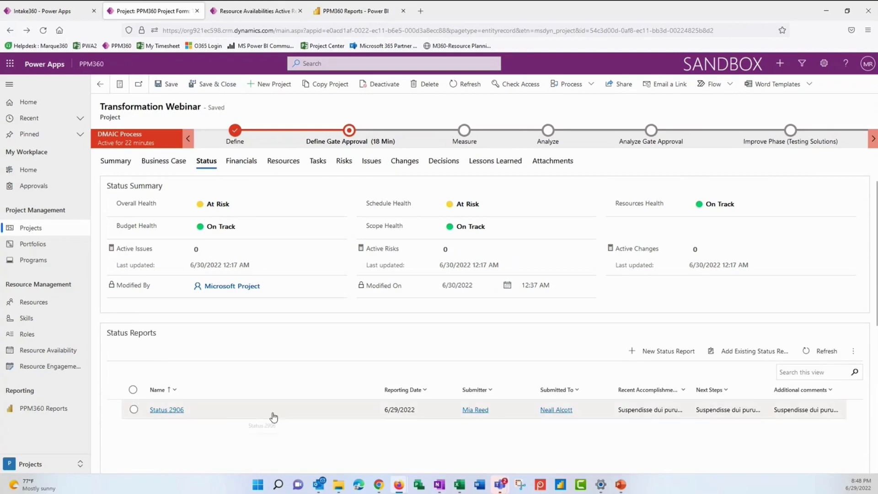
click(351, 11)
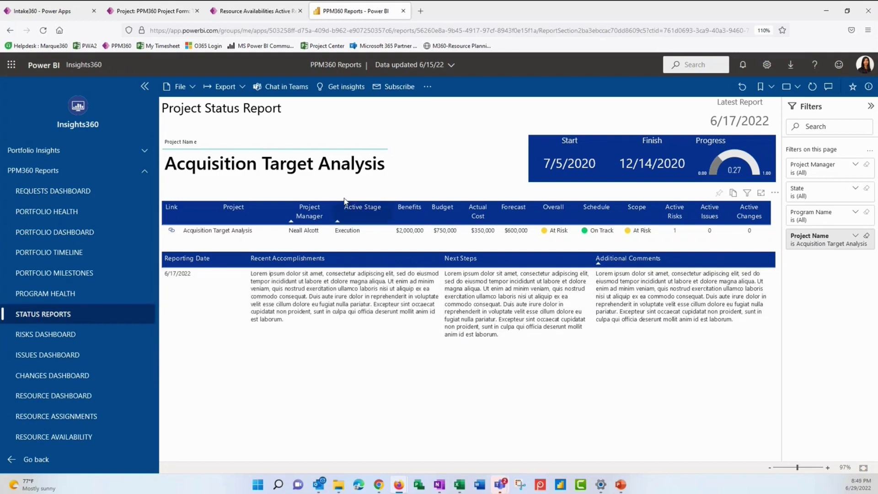
Step: View the report's export formats and the settings of a new email subscription for the Status Reports page, without saving the subscription
click(240, 87)
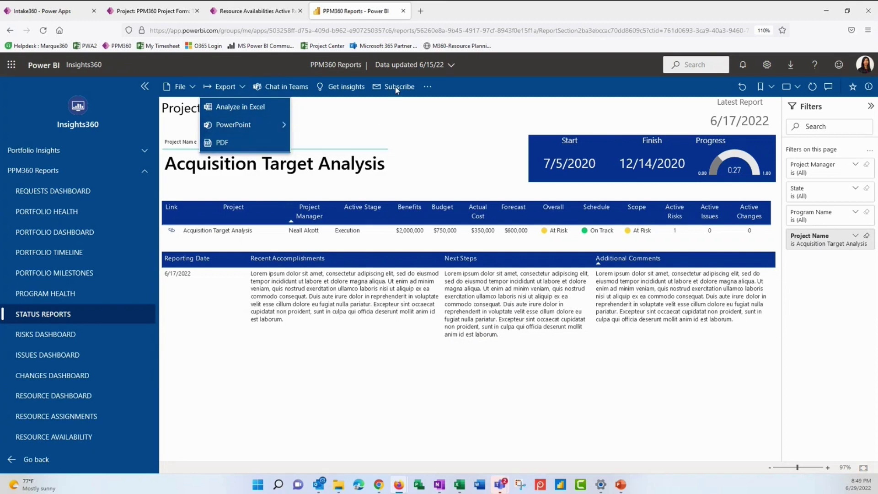
key(Escape)
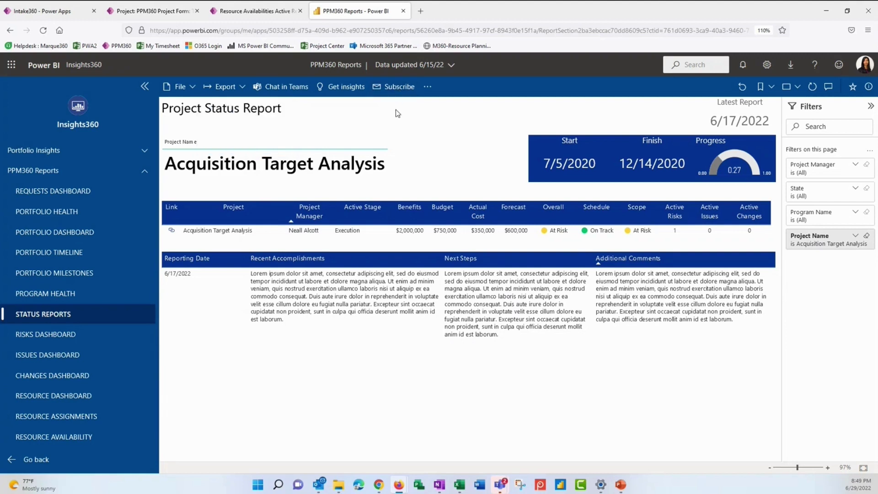
click(406, 87)
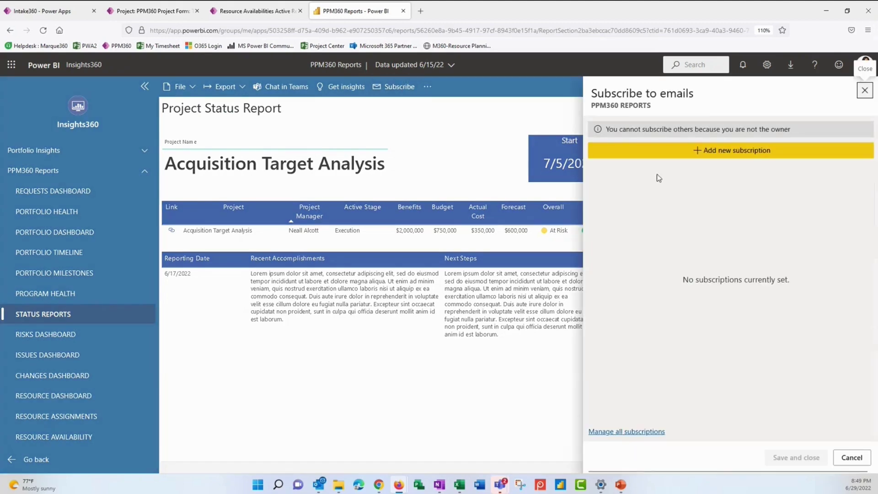
click(720, 157)
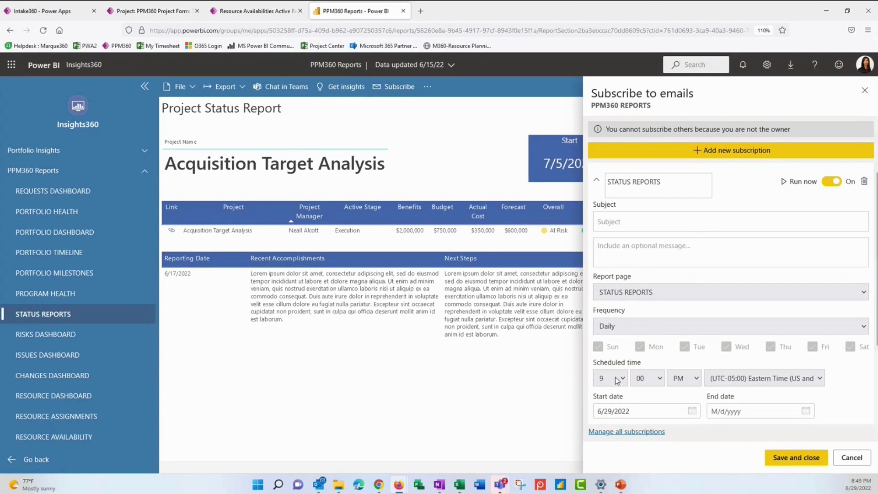
click(851, 458)
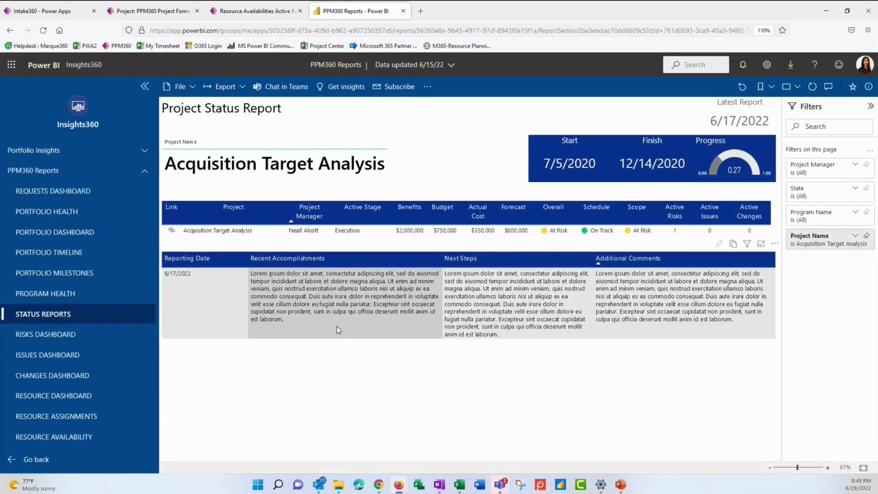
Step: Review the Risks, Issues, Changes and Resource dashboards in turn
mouse_move(333, 326)
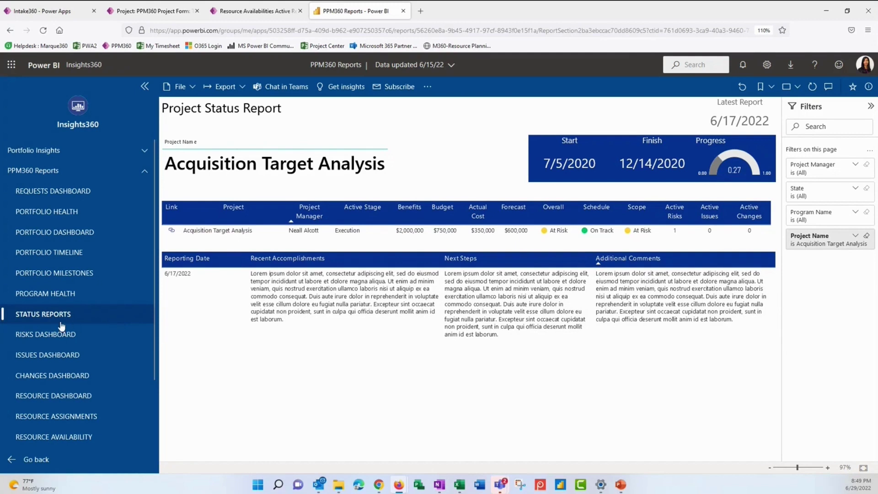
click(55, 334)
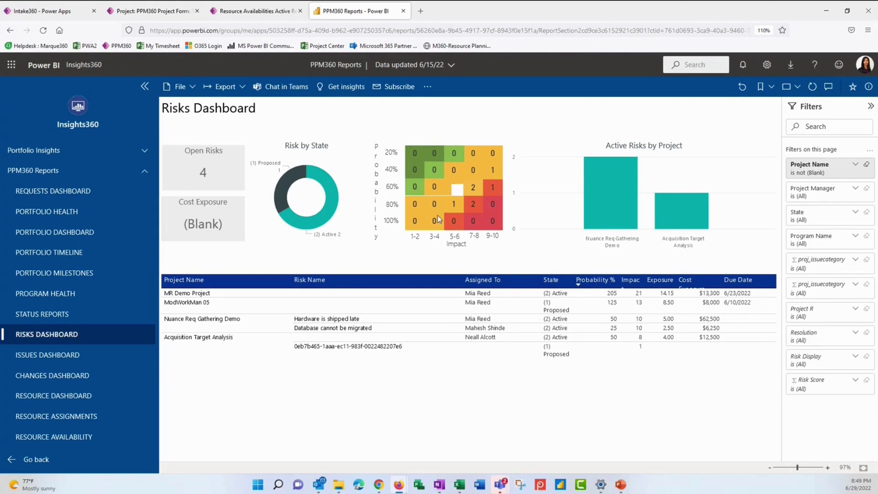
click(67, 353)
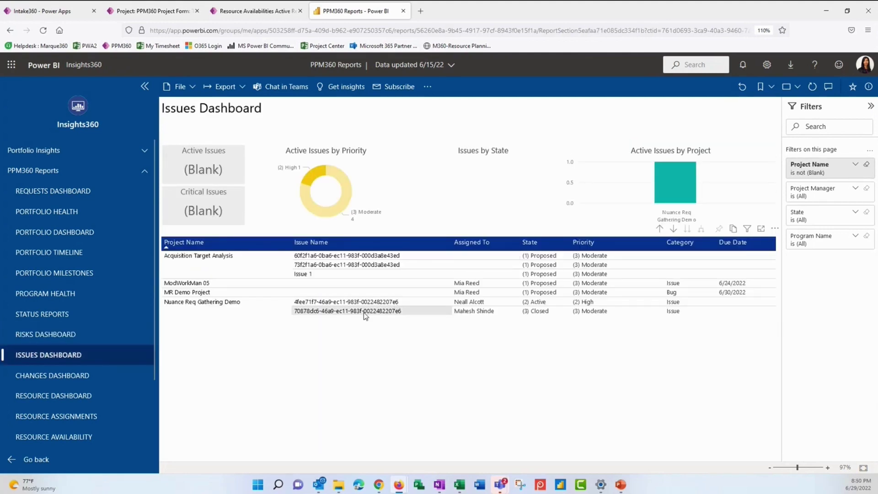
click(84, 376)
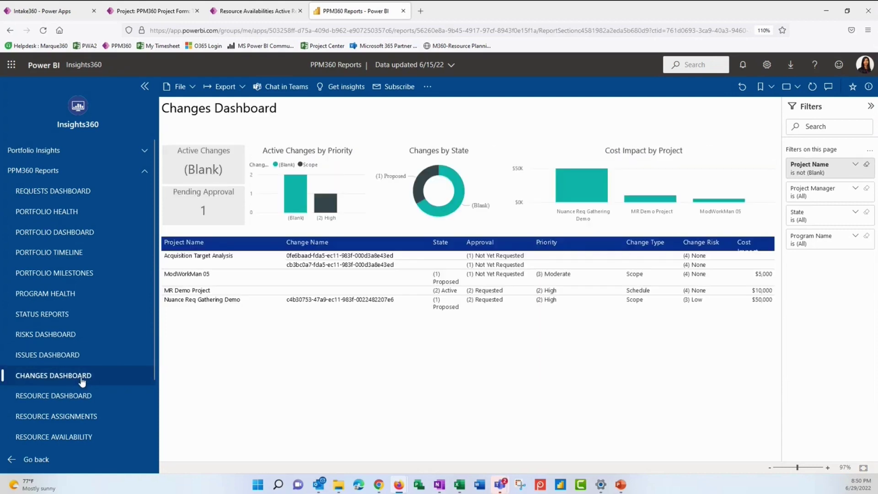
click(77, 397)
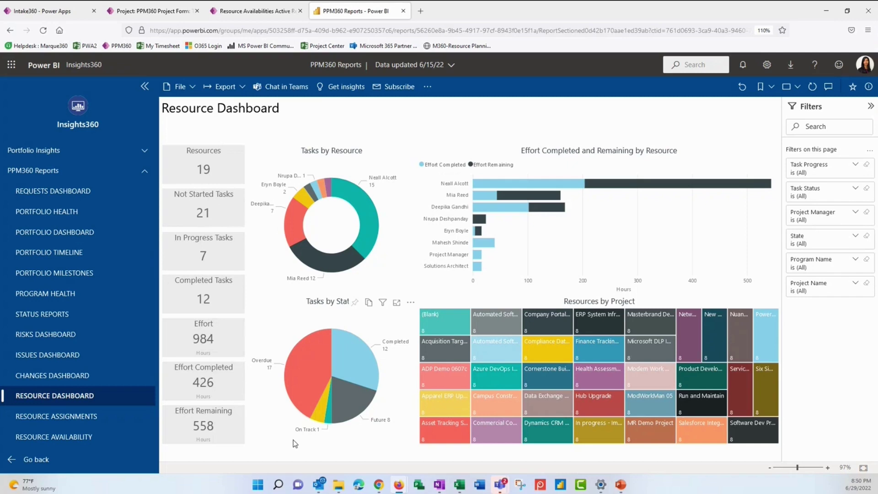
Step: Examine Resource Assignments down to the MR Demo Project tasks, collapse the expanded resource, and open the Resource Availability report
click(79, 423)
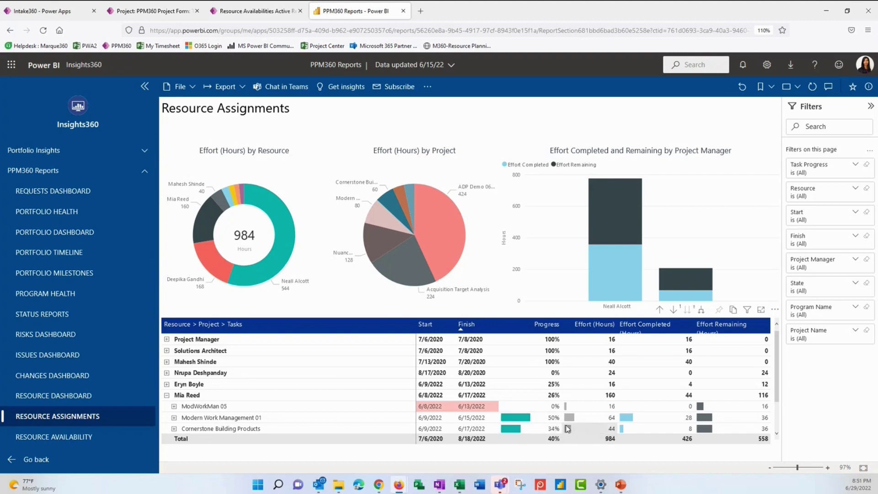
mouse_move(570, 426)
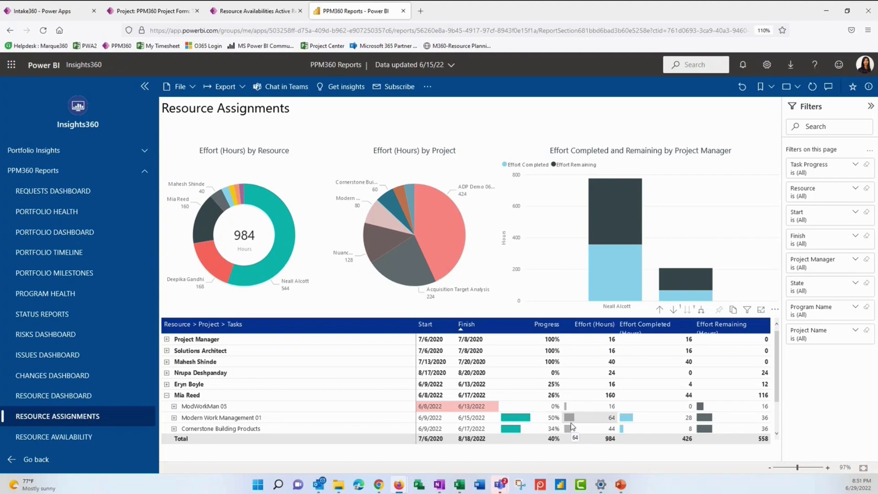
scroll(258, 412, down, 3)
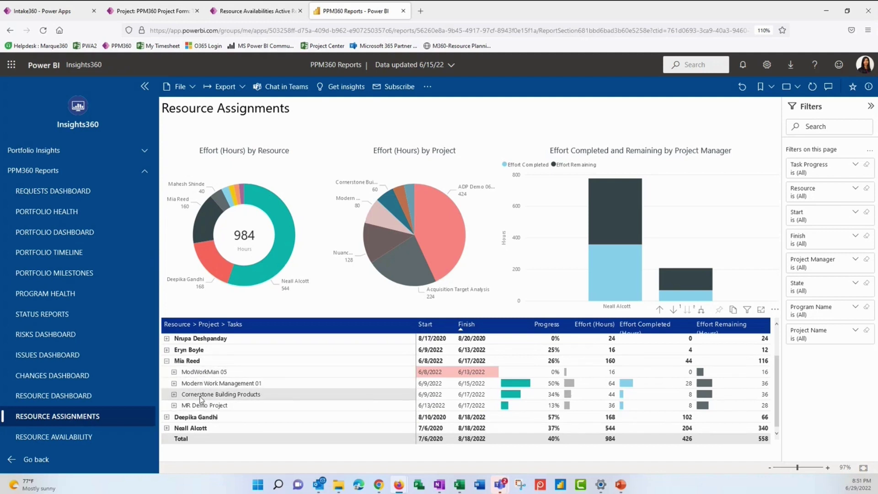
click(174, 405)
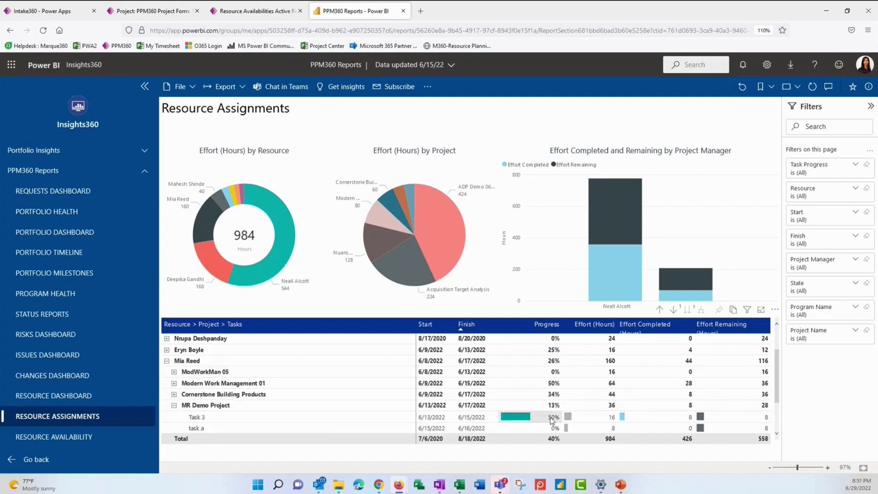
click(173, 405)
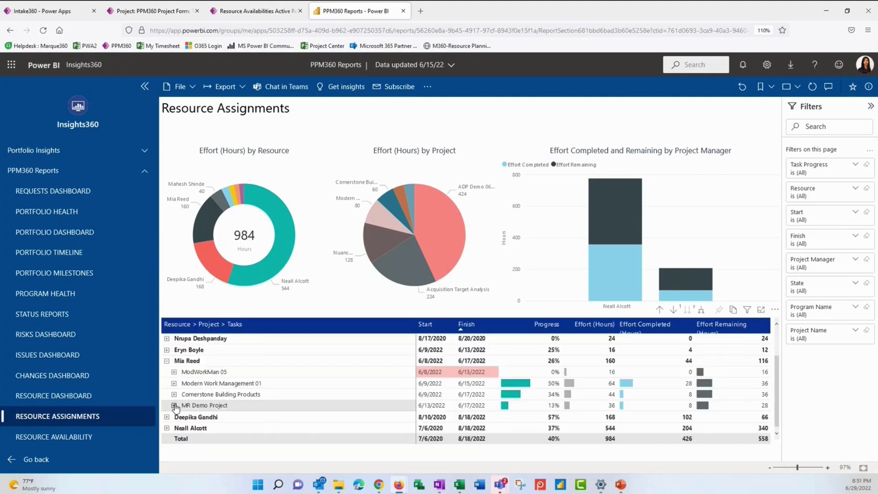
click(167, 361)
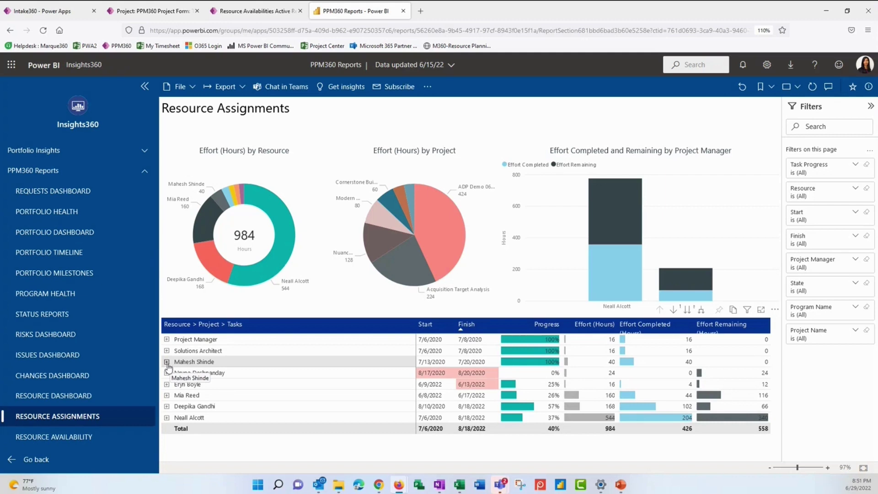
click(81, 436)
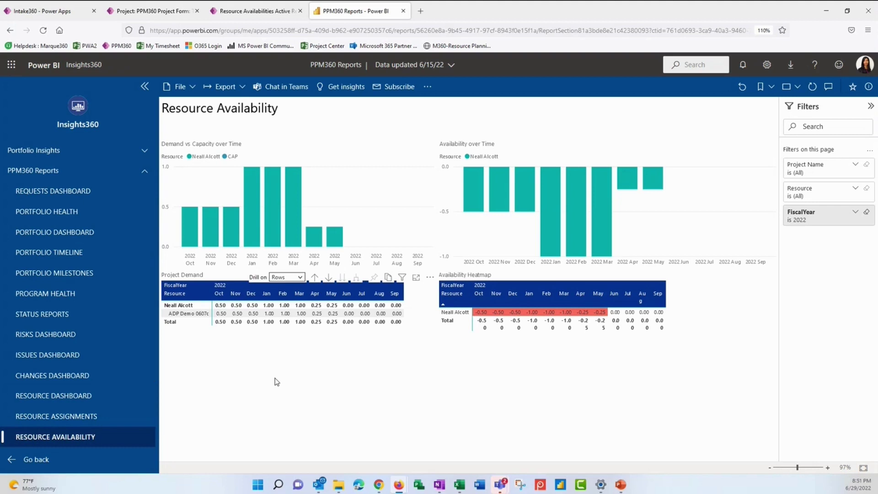
Step: Switch to Microsoft Teams and open the General channel of the Transformation Webinar team
click(191, 406)
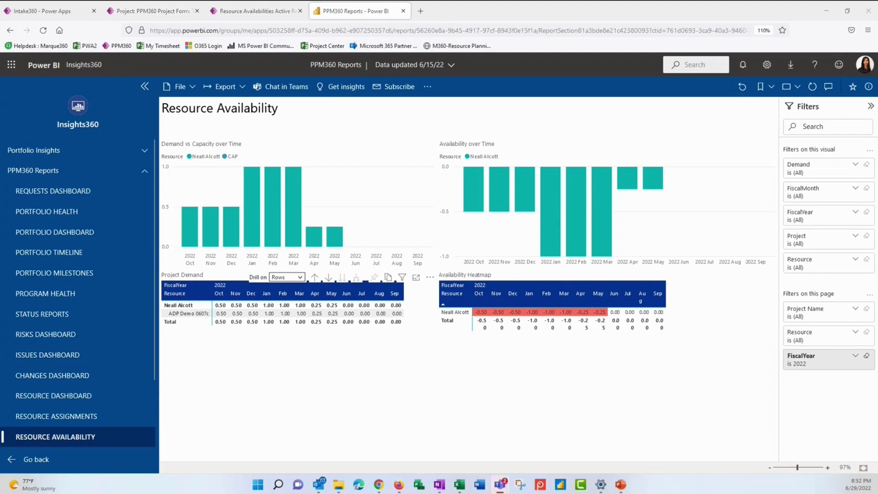
drag(0, 83, 465, 75)
click(542, 71)
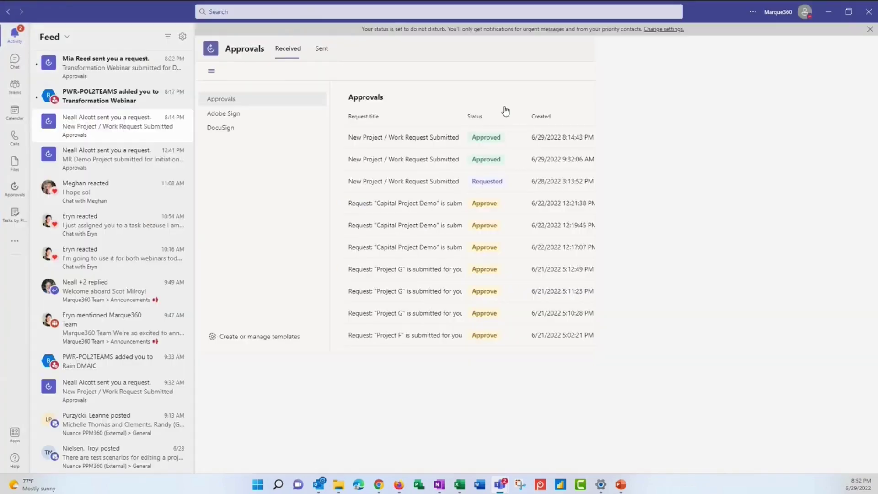
click(87, 101)
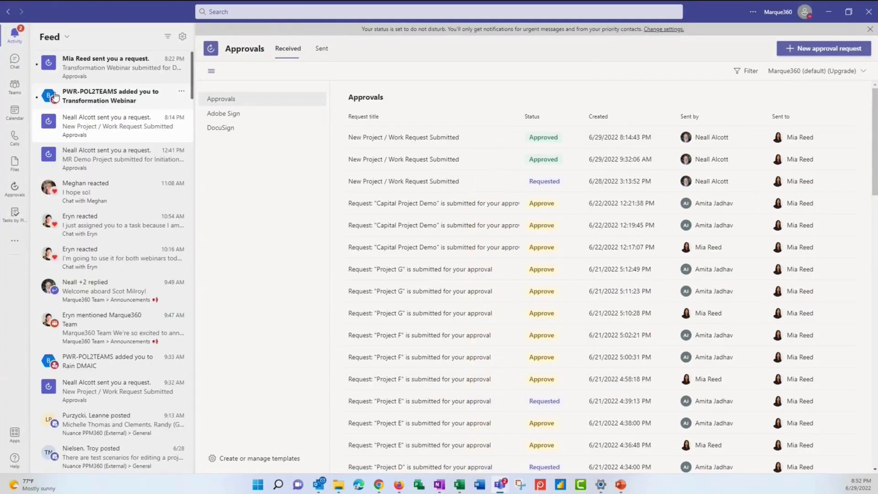
click(15, 96)
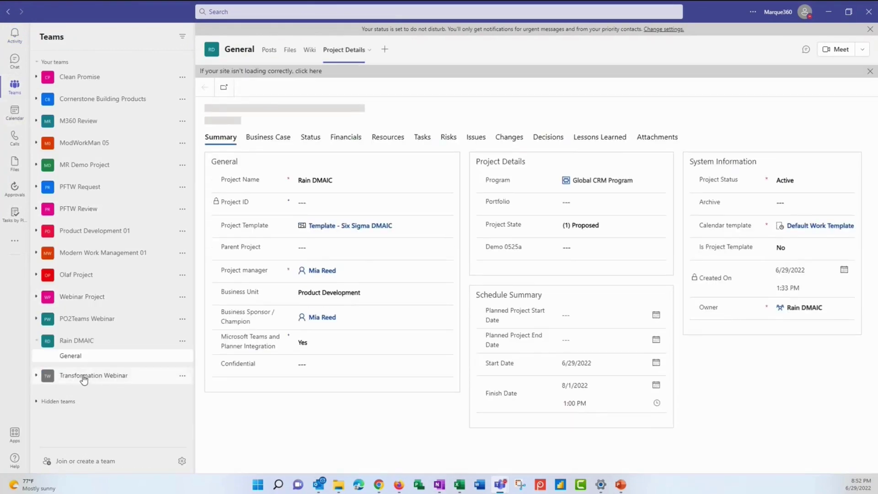
click(100, 377)
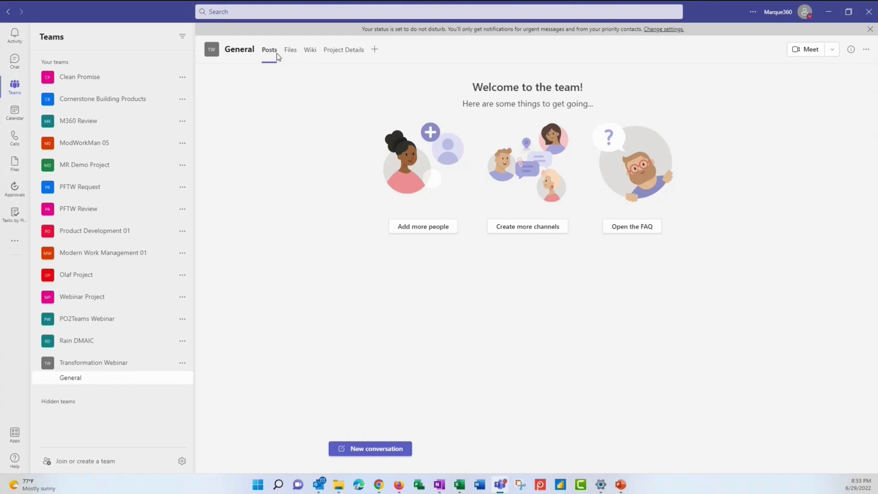
Step: Post a new conversation in the General channel that mentions the Transformation Webinar team, followed by "- Hi"
click(377, 449)
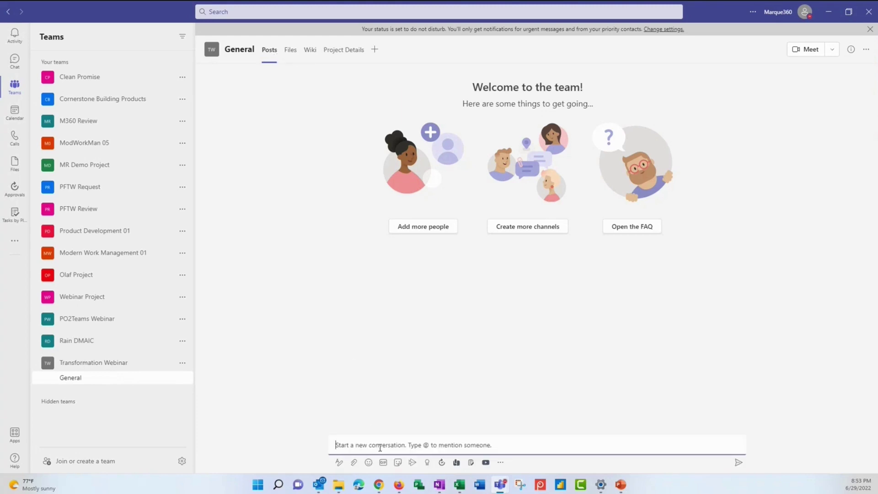
text(@Tran)
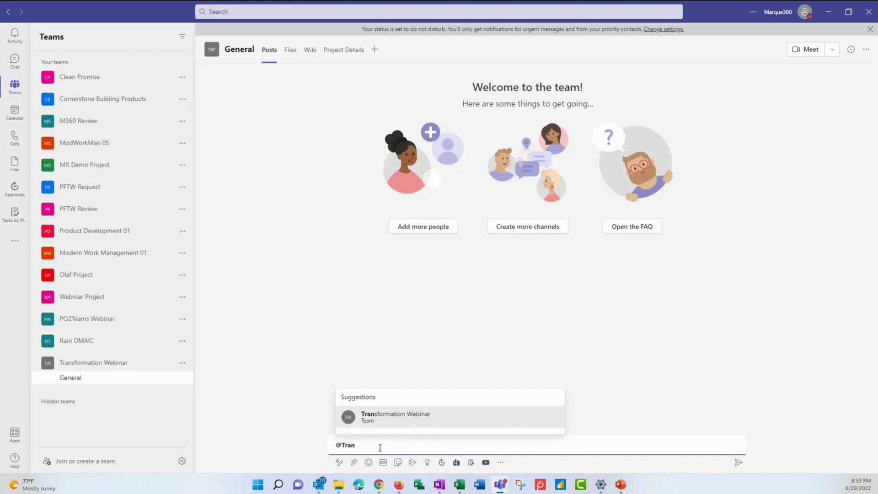
click(406, 415)
text(- Hi)
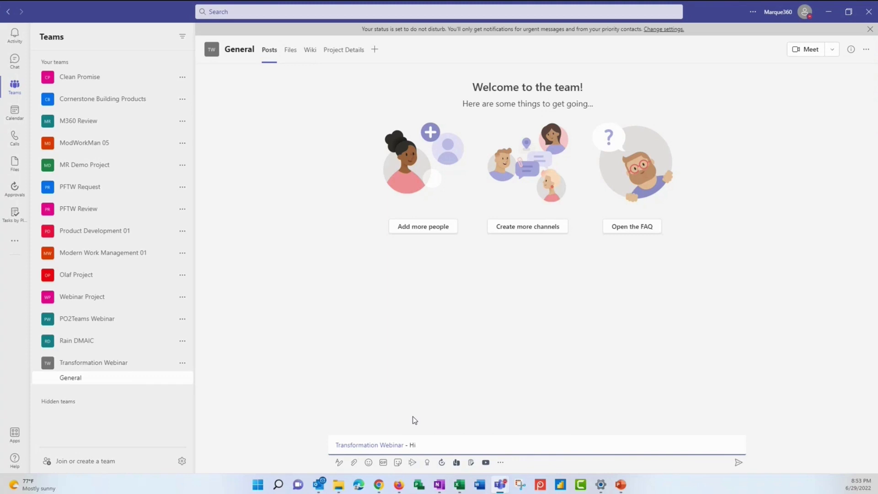
key(Return)
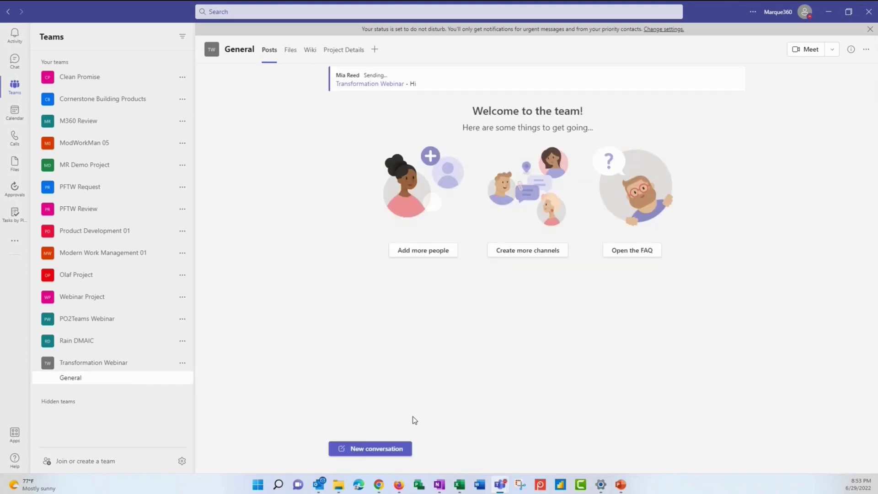
Step: Start another conversation and view its emoji choices and the expanded formatting options
click(390, 448)
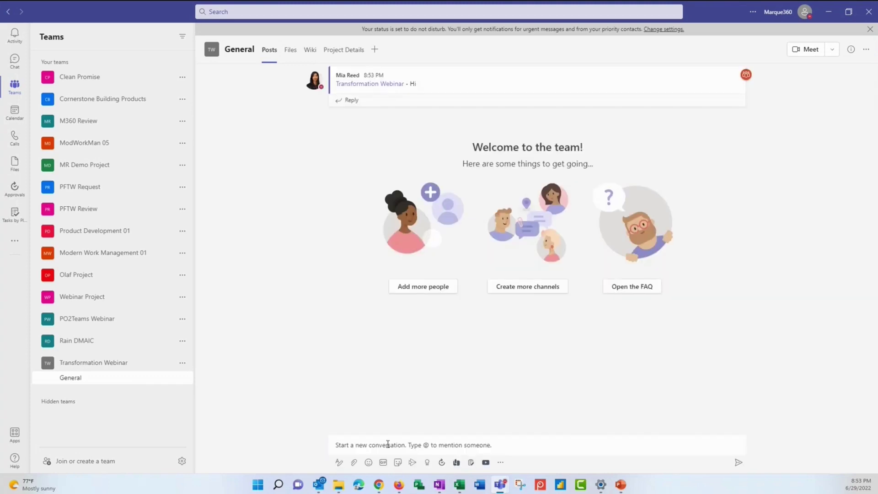
click(368, 462)
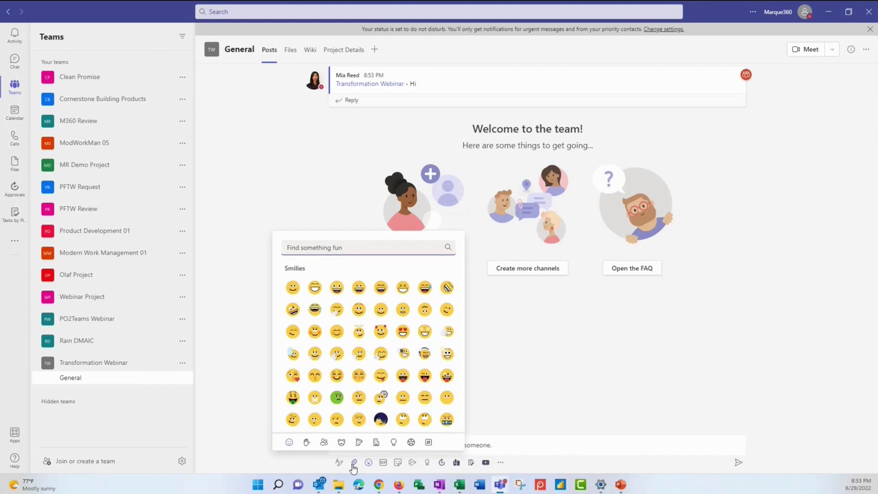
click(354, 463)
click(338, 463)
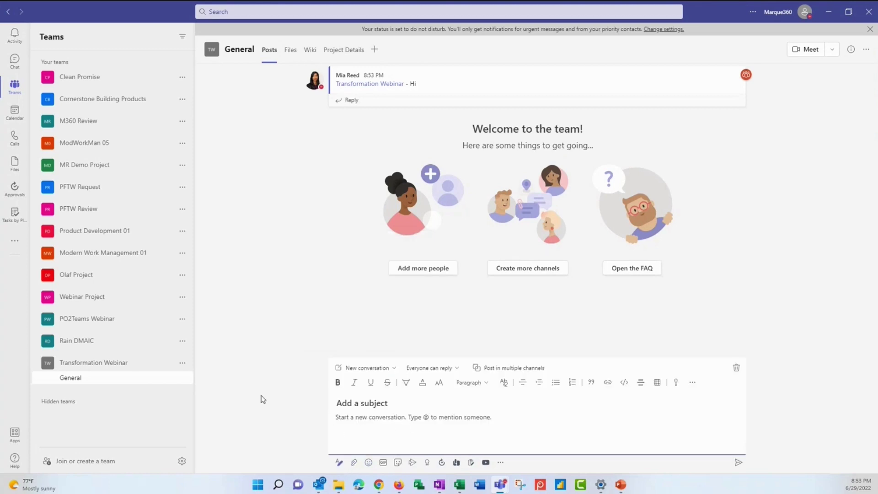
Step: View the available options for the Transformation Webinar team and its General channel without choosing any
click(183, 365)
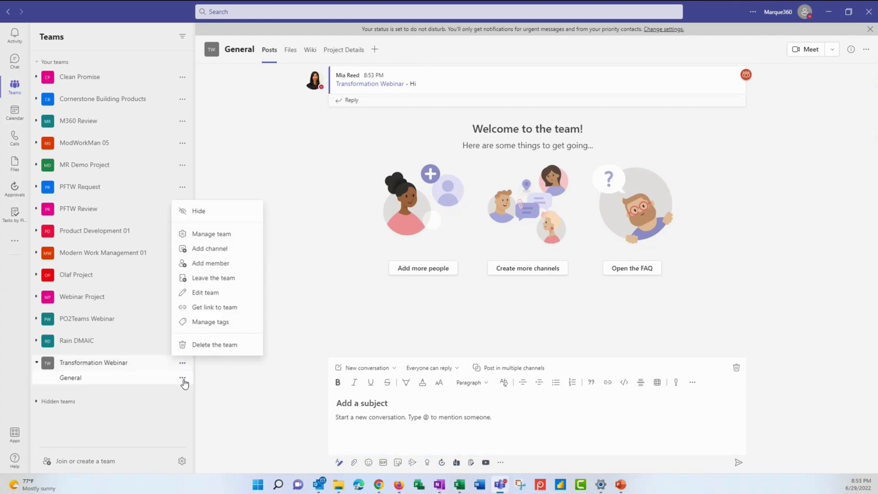
click(183, 379)
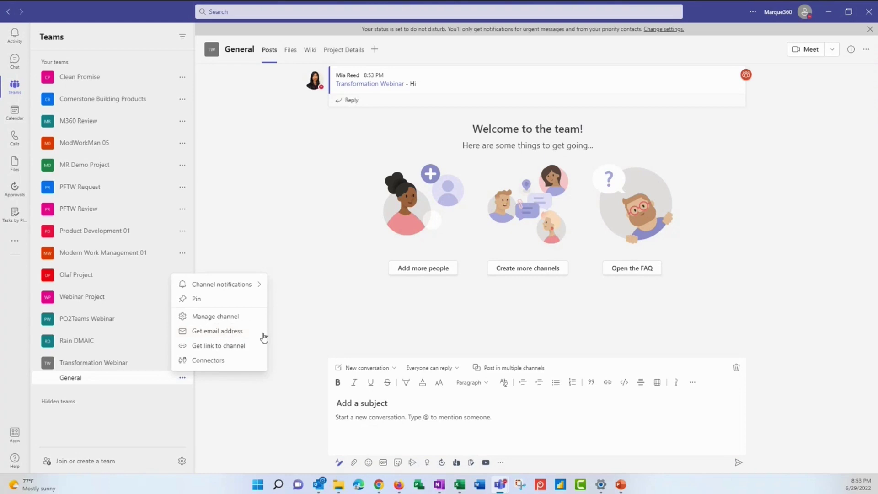
click(319, 336)
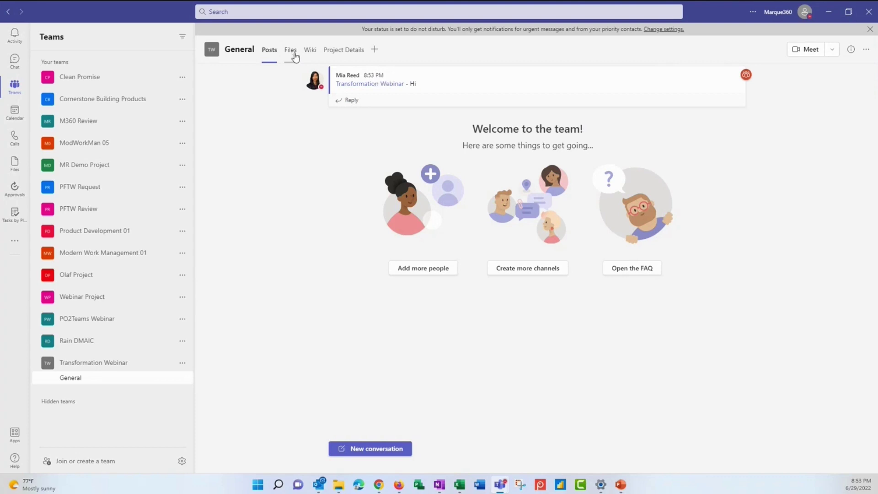
Step: View the channel's Wiki, then review the Transformation Webinar project summary in the expanded Project Details view
click(314, 54)
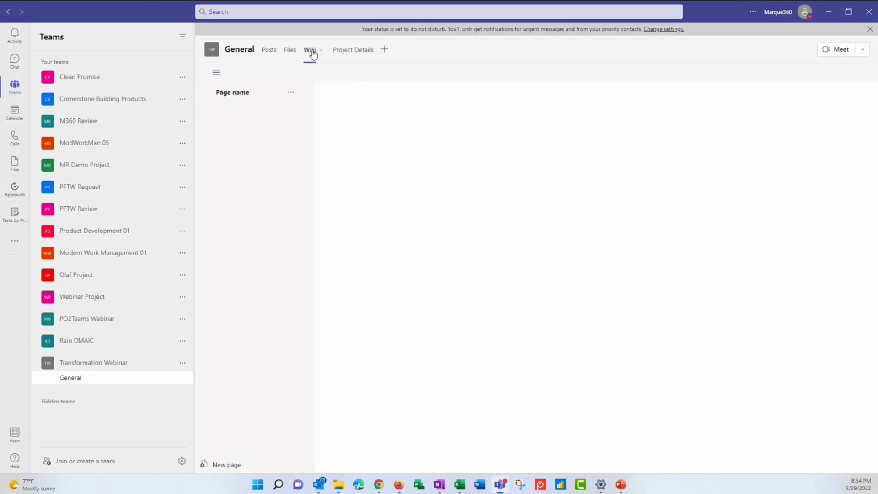
click(353, 55)
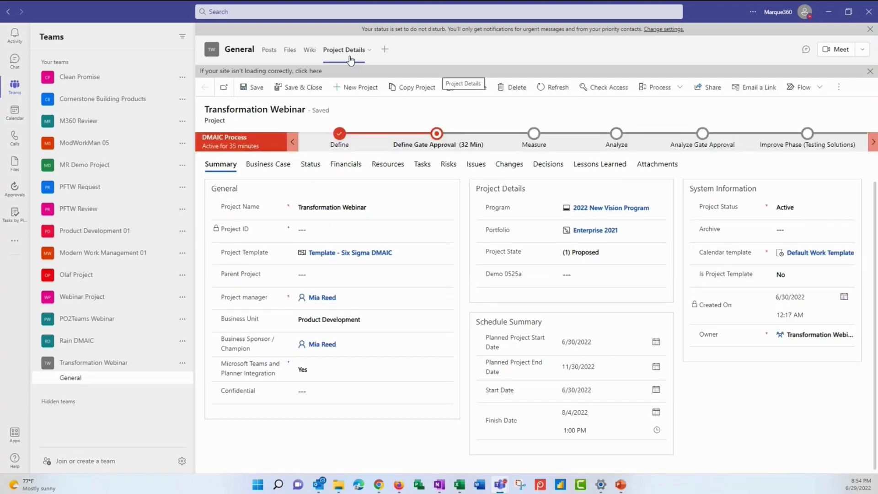
click(368, 50)
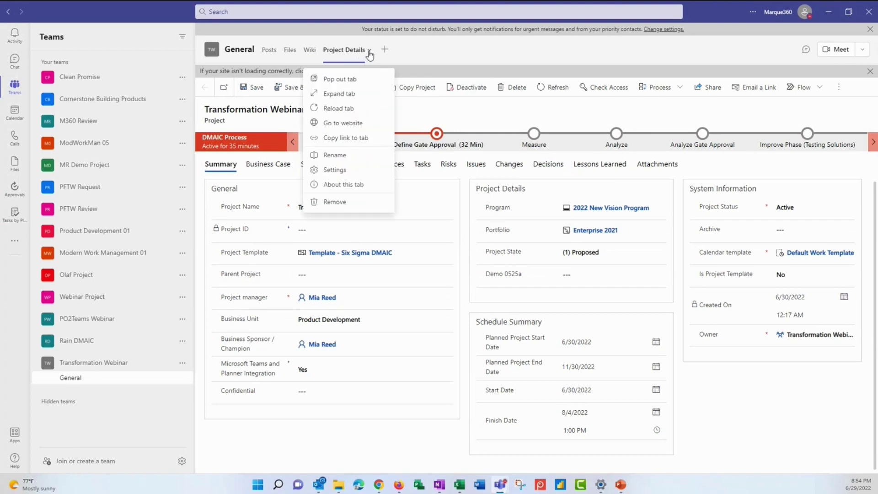
click(350, 93)
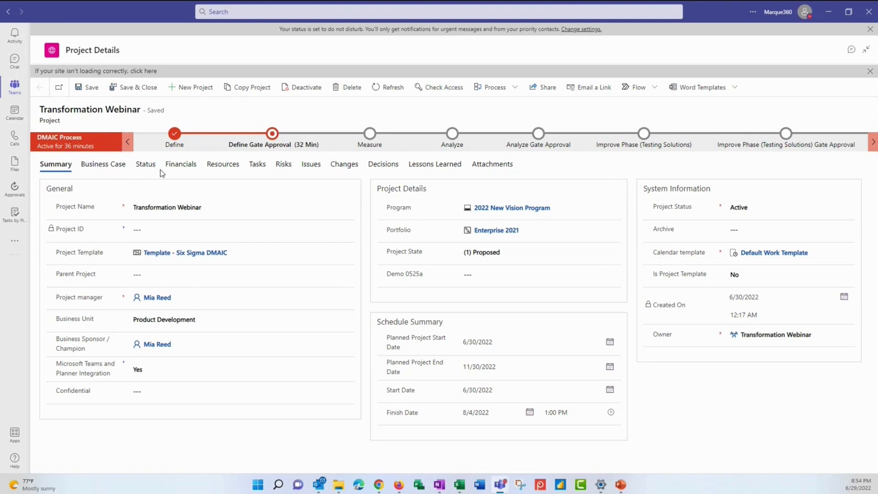
mouse_move(157, 298)
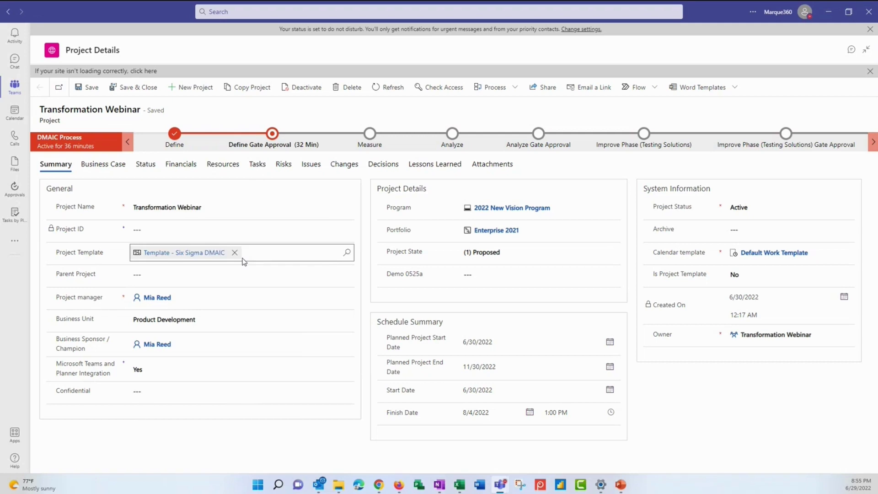
Step: Review the tasks assigned to me in Tasks by Planner and To Do, and return to the Transformation Webinar team's Project Details
click(19, 225)
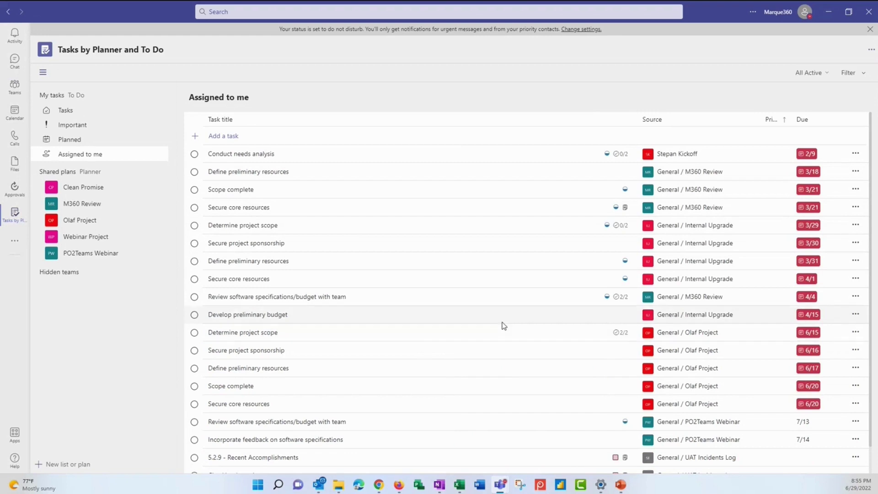
scroll(483, 332, down, 1)
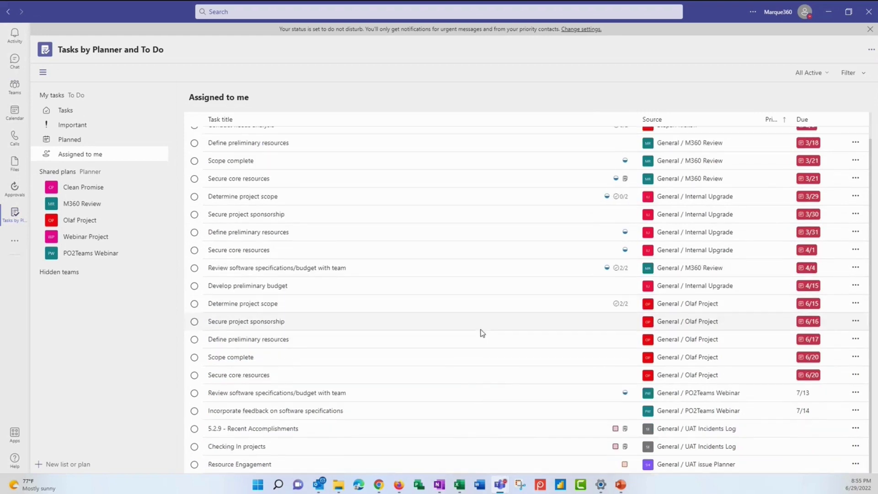
scroll(482, 332, up, 1)
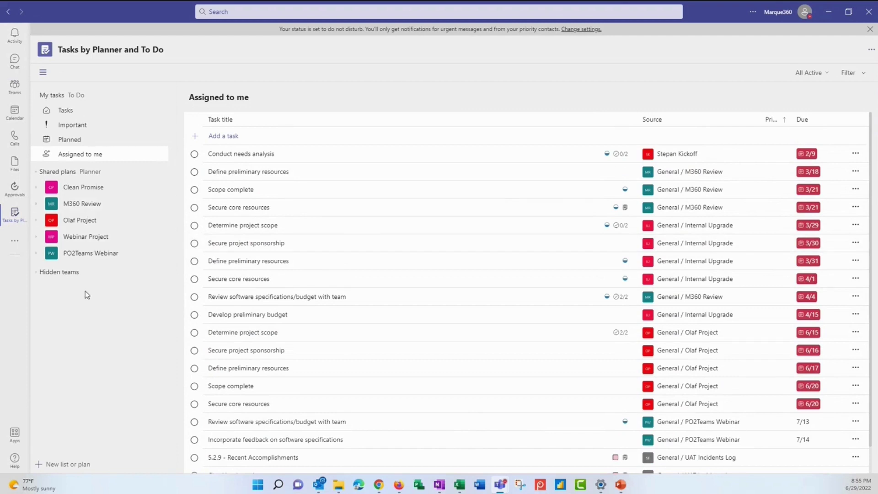
click(20, 94)
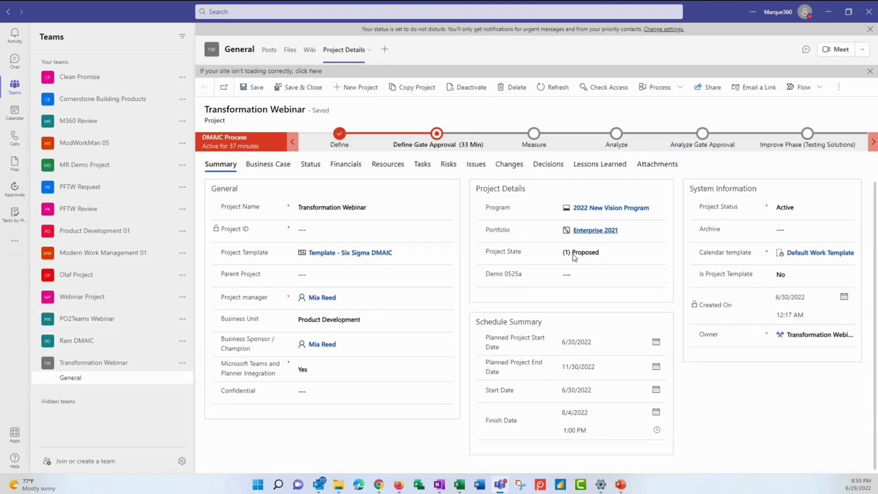
click(327, 272)
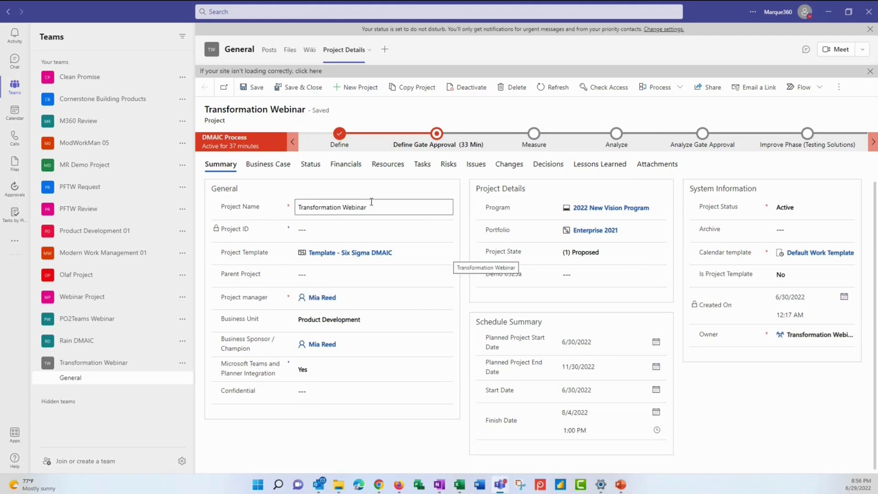
Step: Switch back to the browser, check the Intake360 request list, and save and close the Transformation Webinar project in PPM360
click(828, 15)
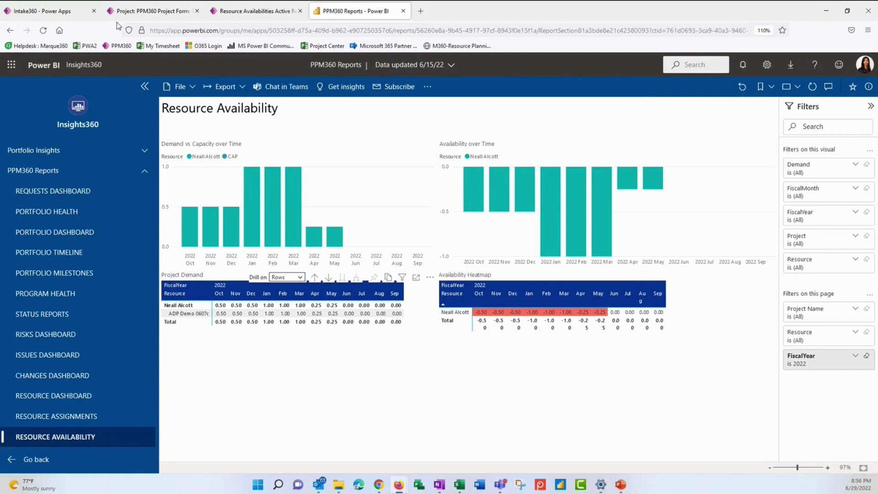
click(66, 16)
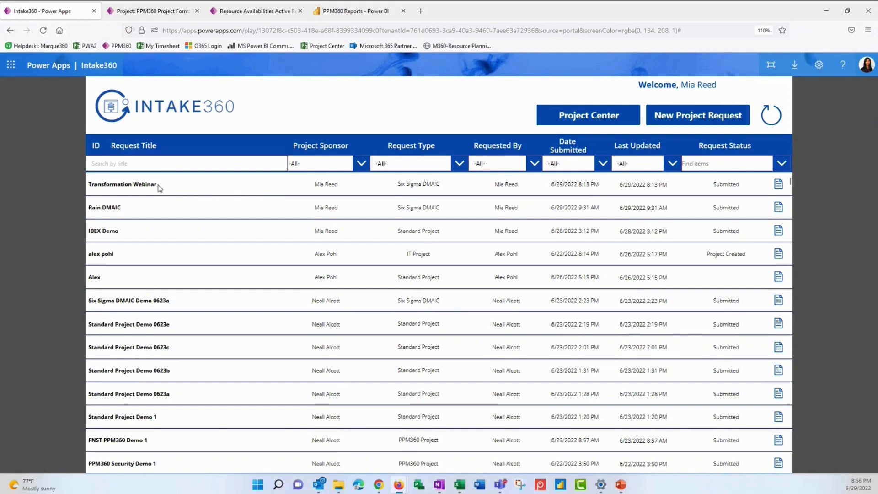
click(163, 14)
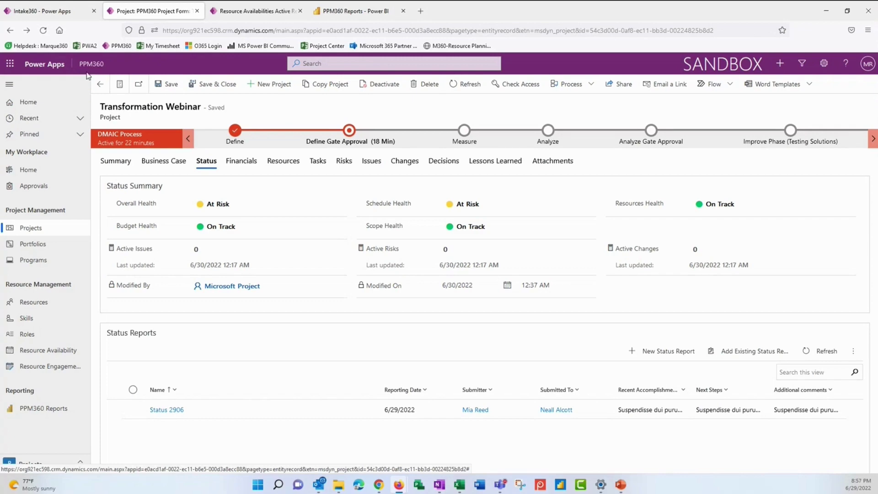
click(210, 86)
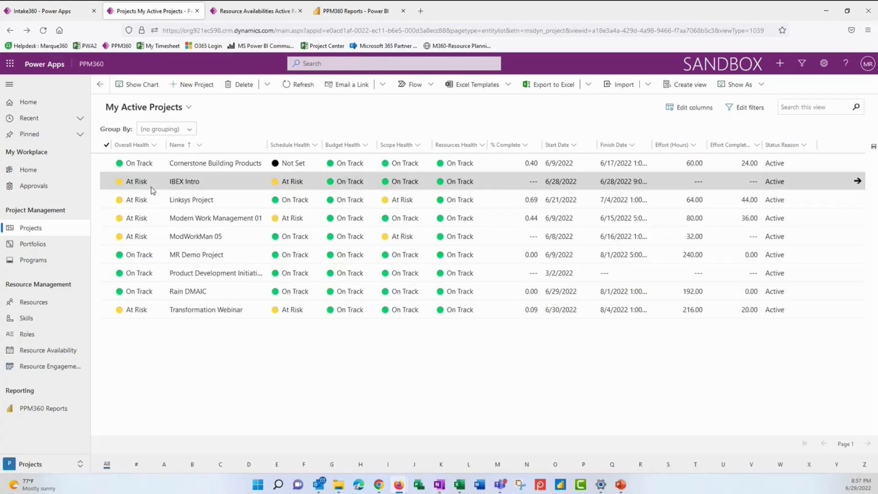